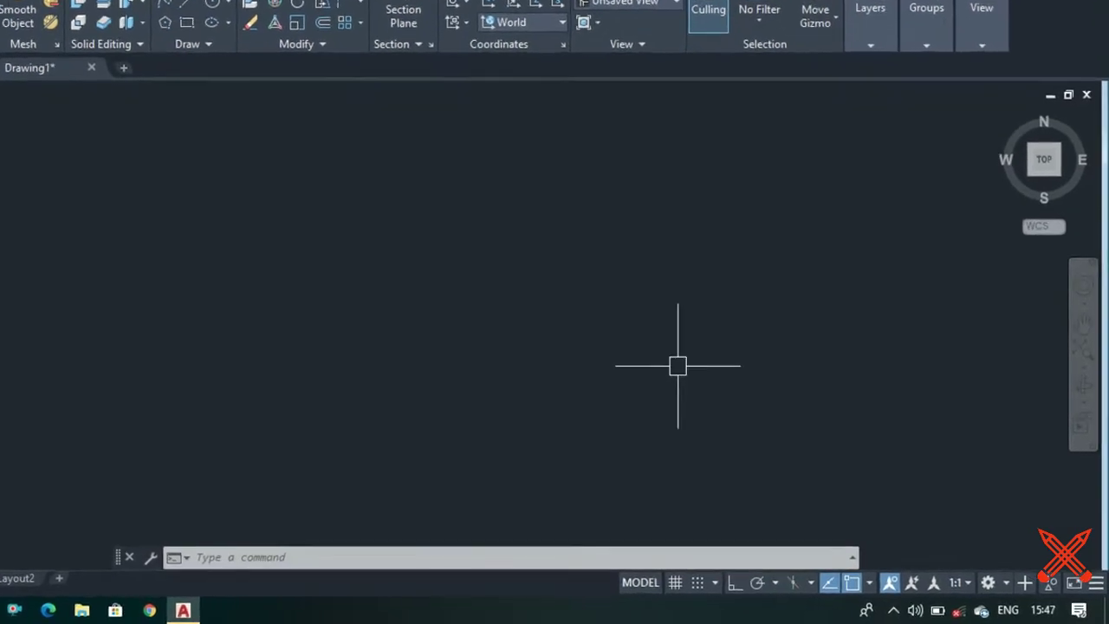
- Show the workspace list from the status bar gear, with 3D Modeling current
left_click(908, 544)
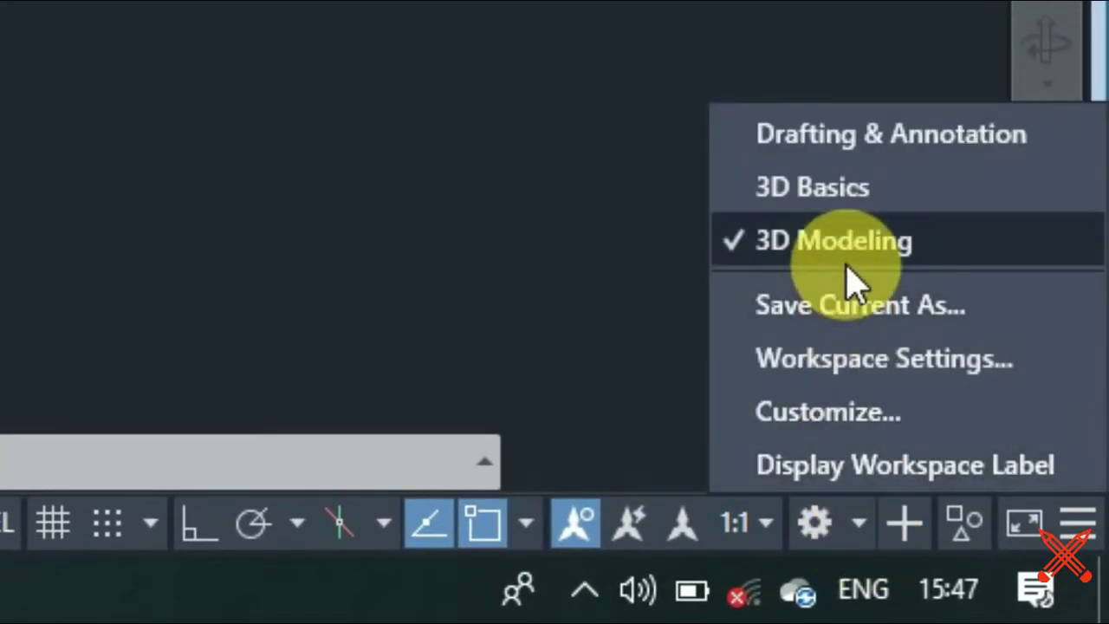
- Keep the 3D Modeling workspace and switch Ortho mode on
left_click(847, 263)
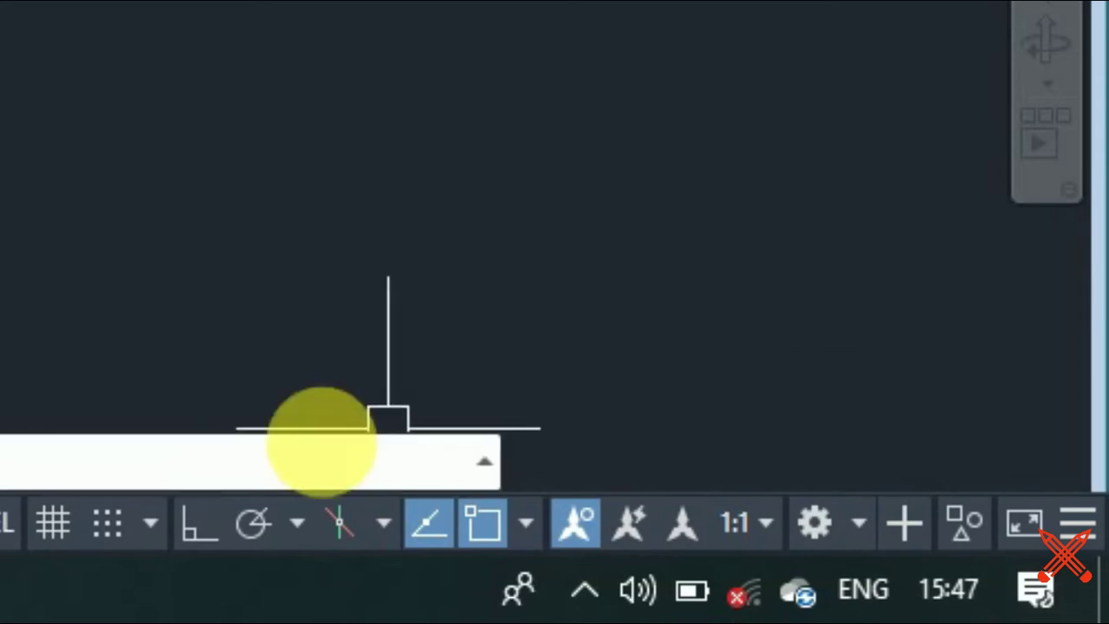
left_click(194, 530)
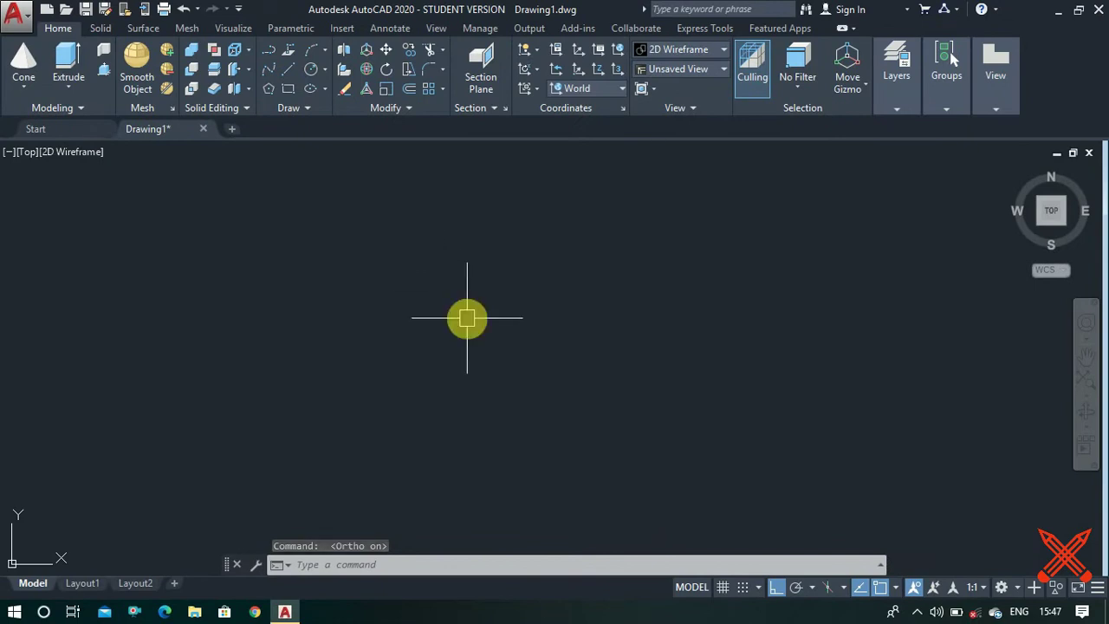
- Draw a 25 by 15 rectangle
key("Return")
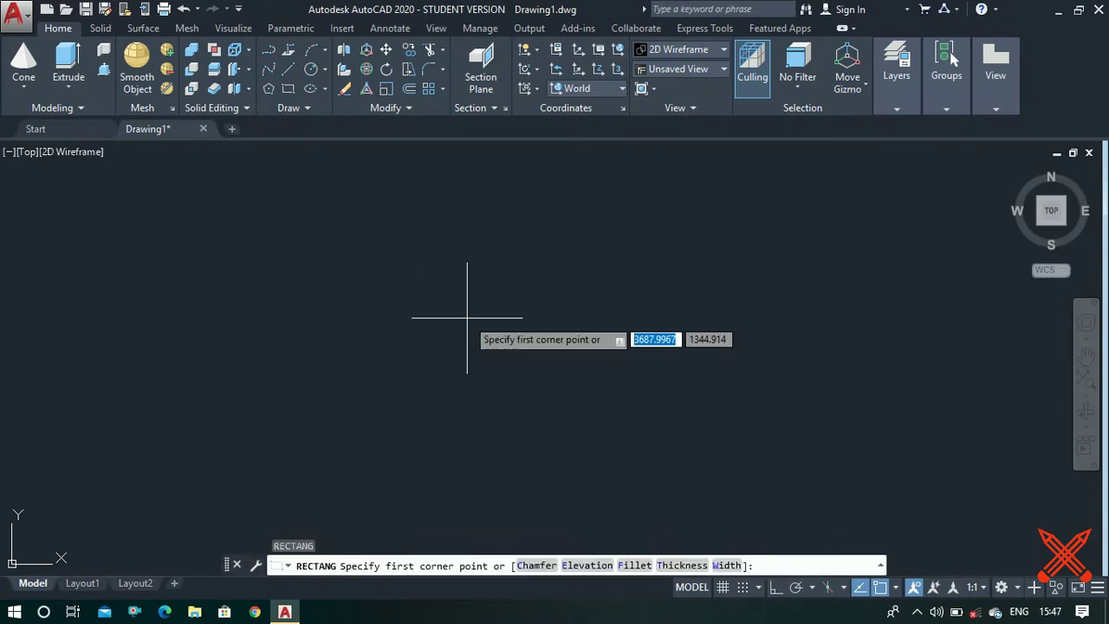
left_click(419, 402)
key("BackSpace")
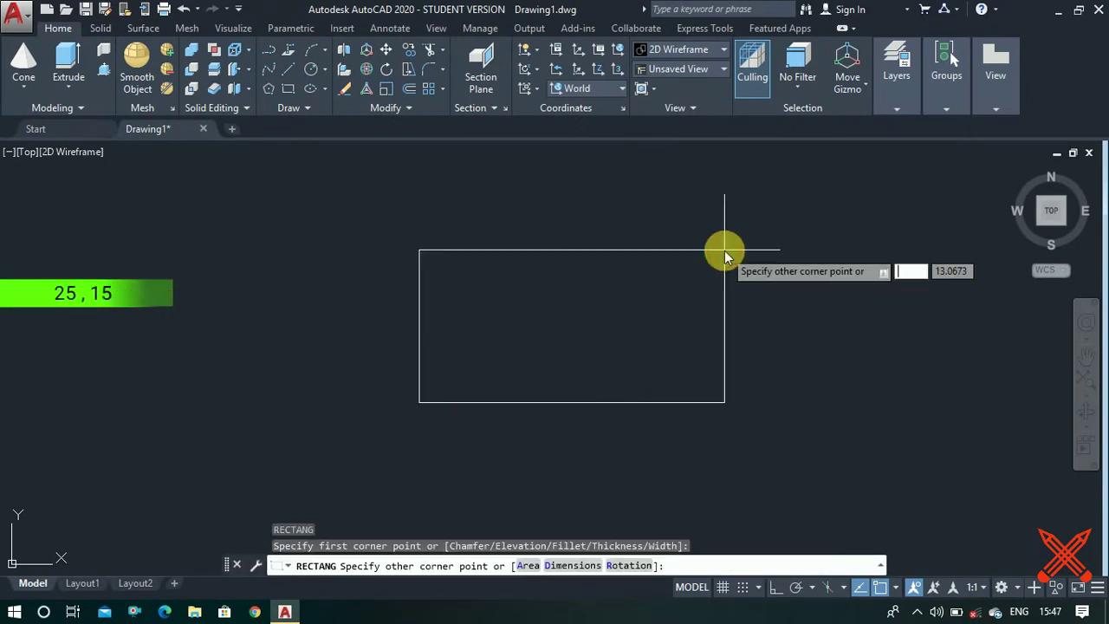
type("25,15")
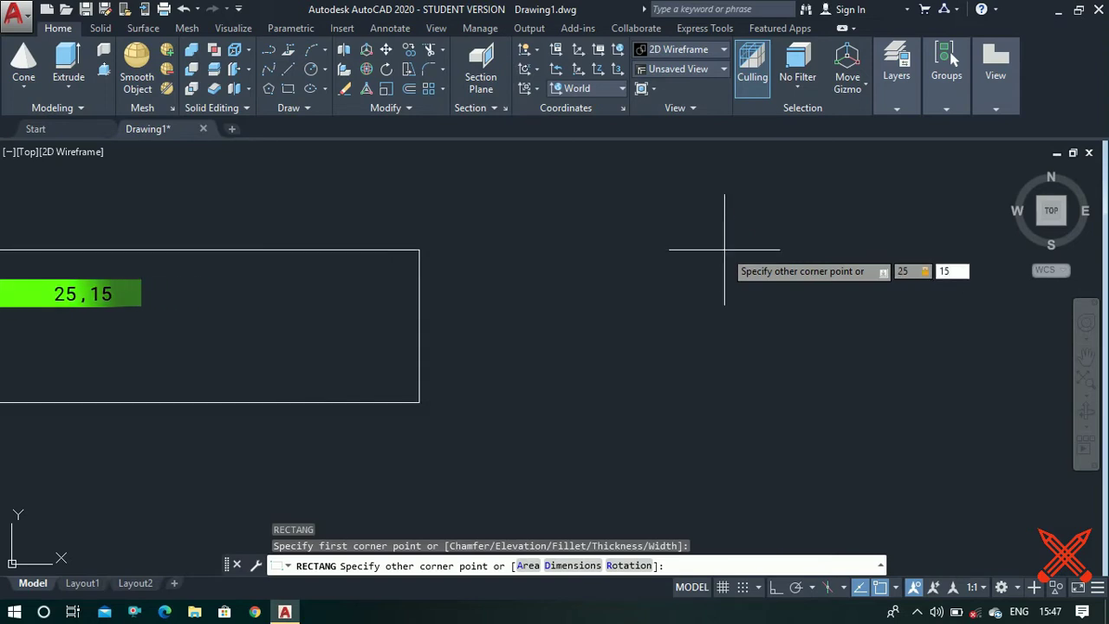
key("Return")
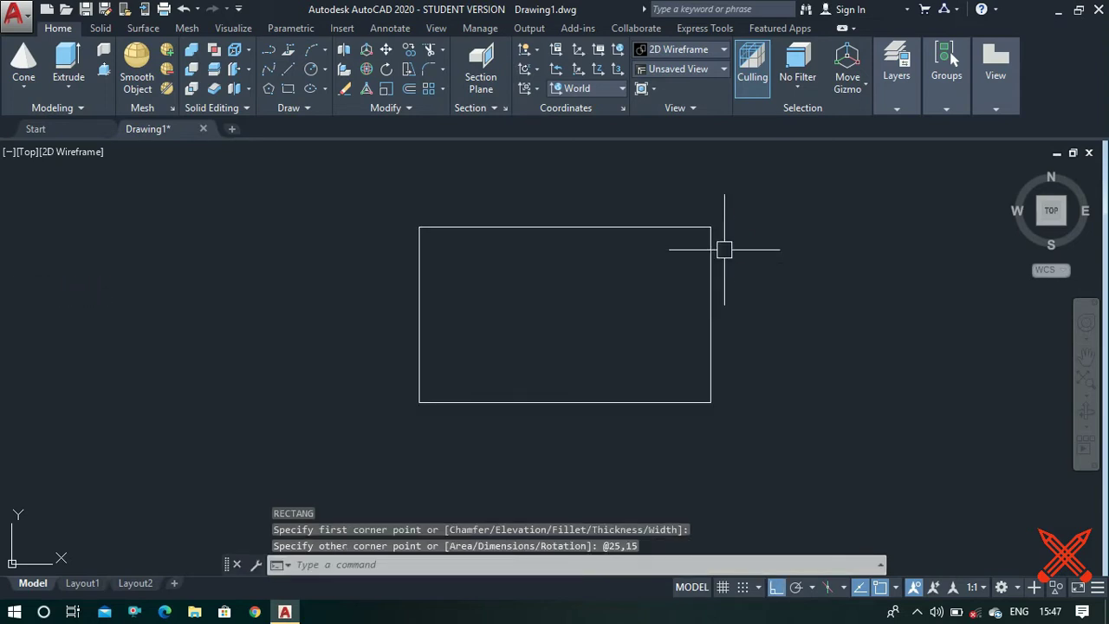
- Draw construction lines 3 up and 3 right from the rectangle's lower-left corner
type("l")
key("Return")
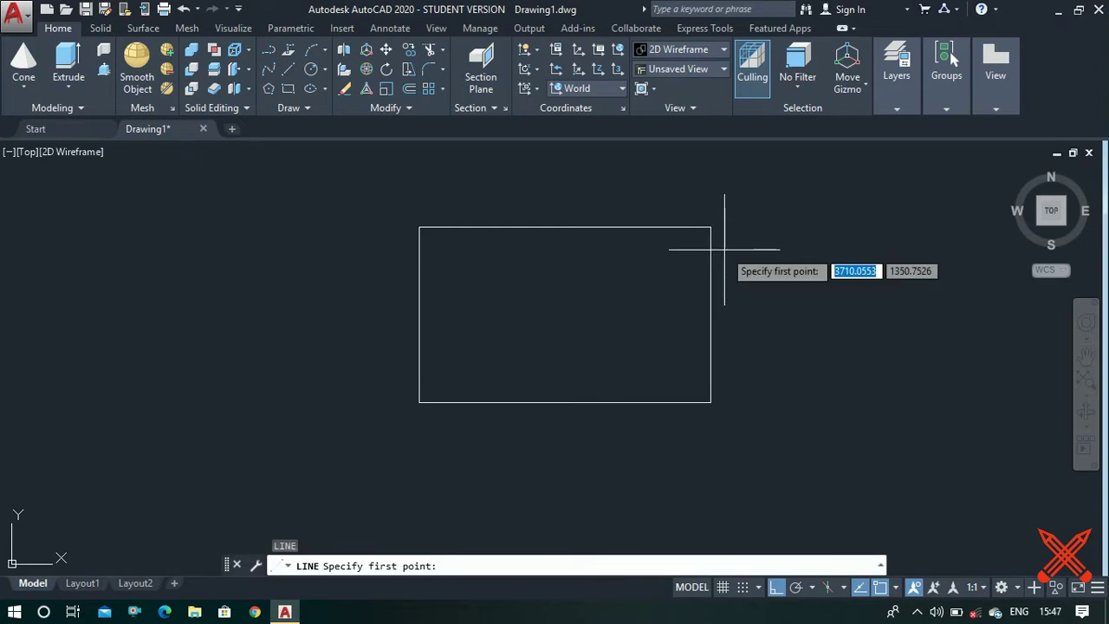
left_click(424, 403)
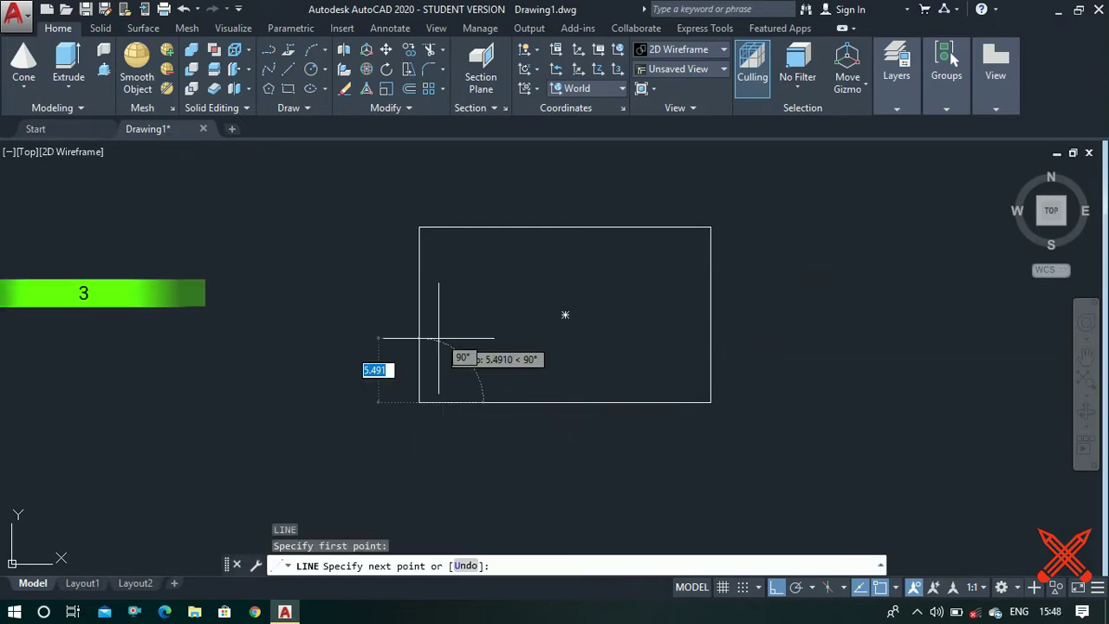
type("3")
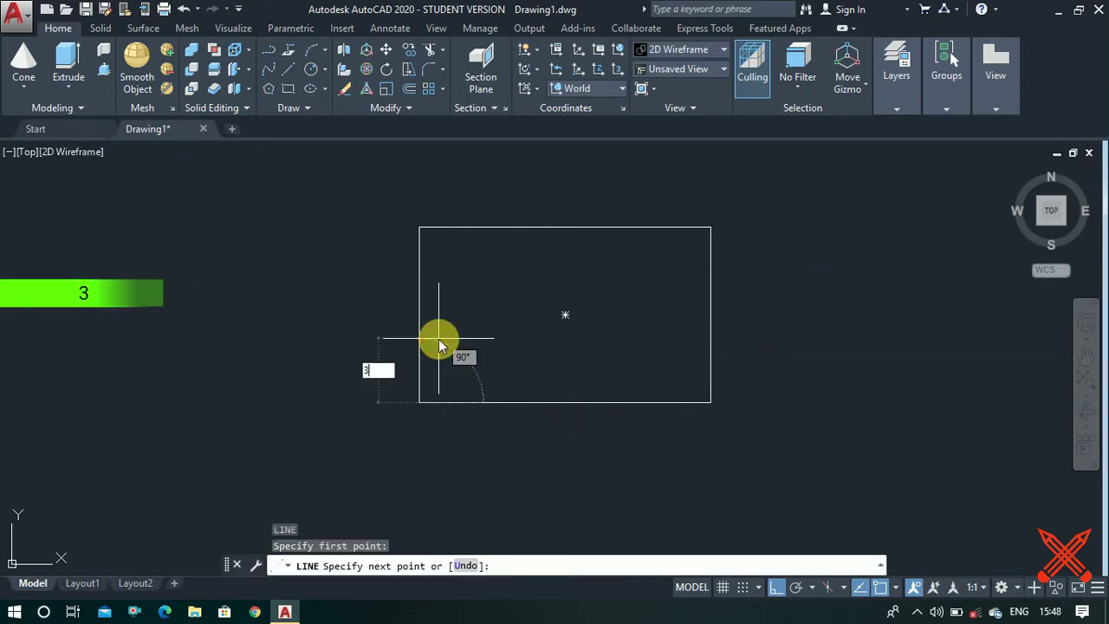
key("Return")
scroll(472, 383, "up", 2)
type("3")
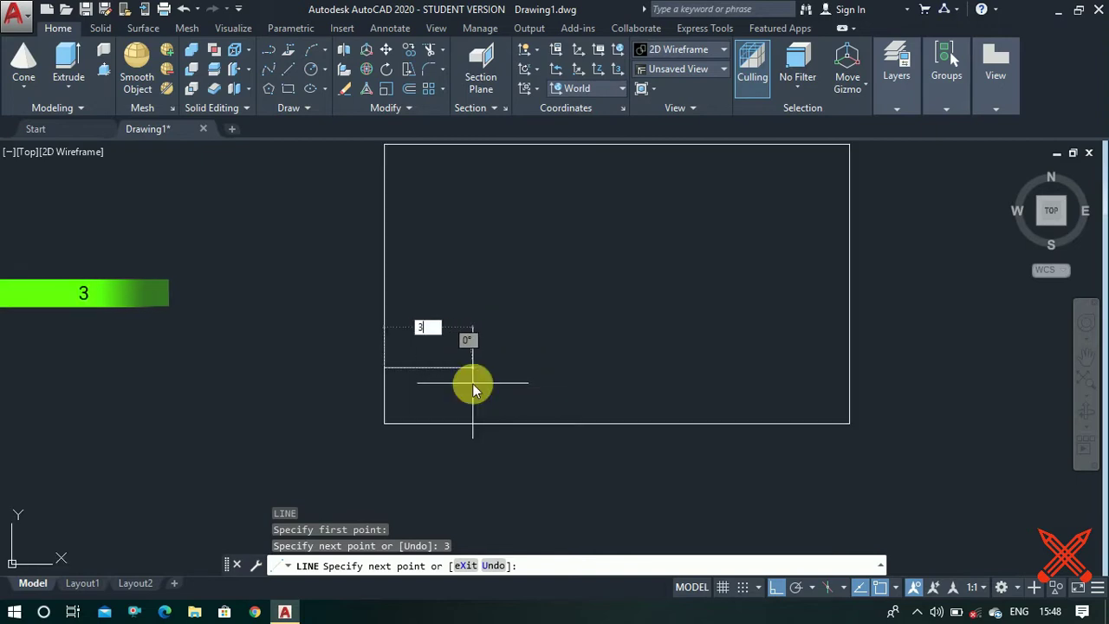
key("Return")
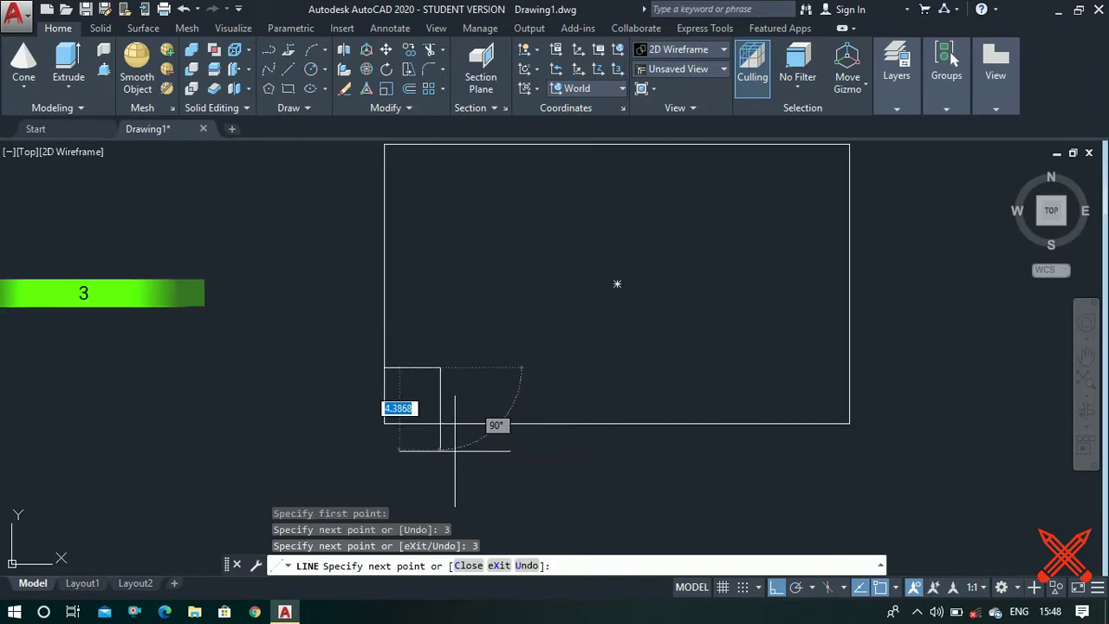
key("Escape")
scroll(446, 391, "up", 2)
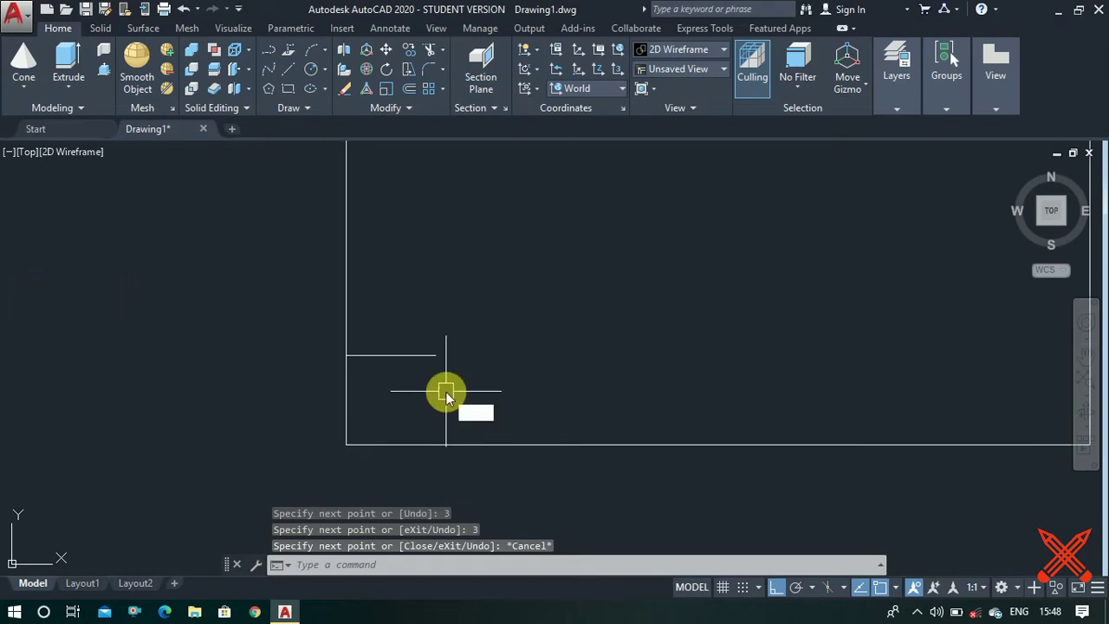
type("c")
key("Return")
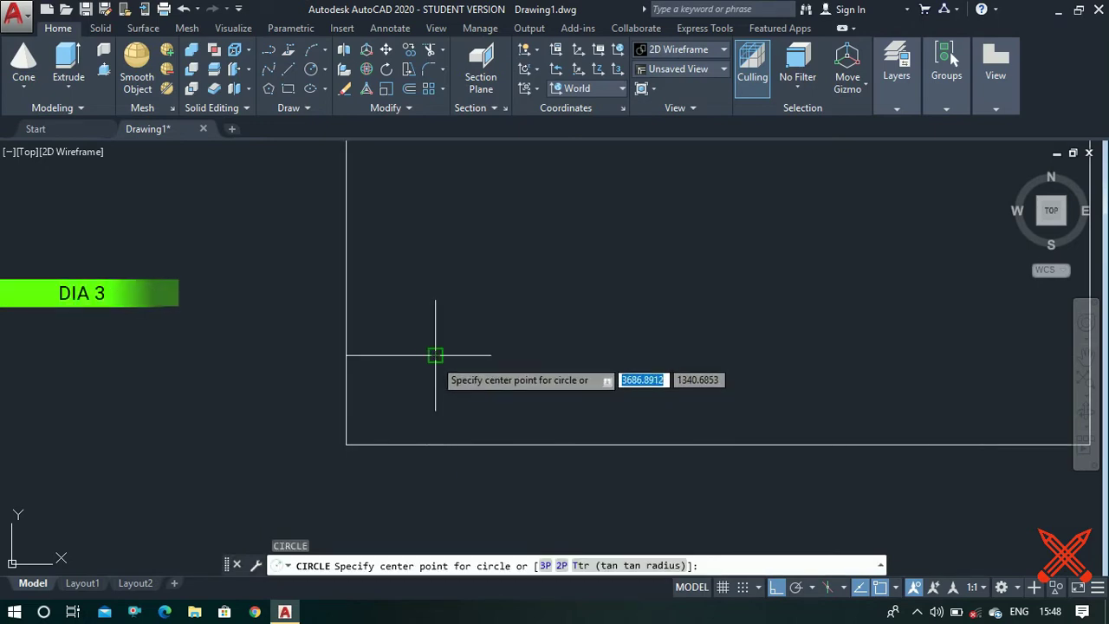
- Draw a 3-diameter circle at the construction line's end near the lower-left corner
left_click(433, 356)
type("d")
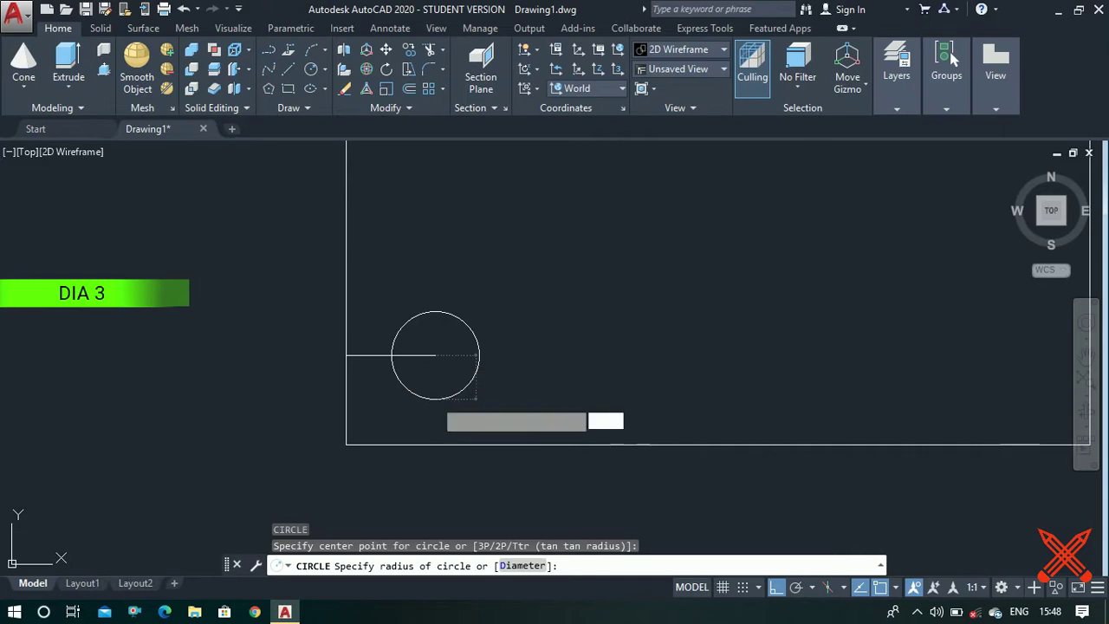
key("Return")
type("3")
key("Return")
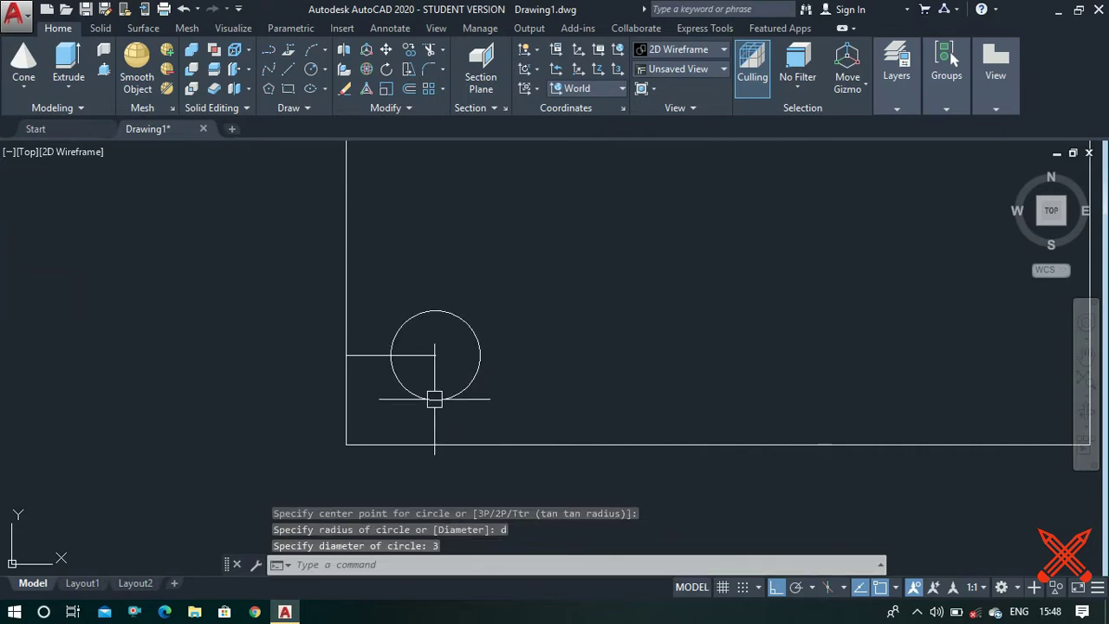
- Mirror the corner circle about the rectangle's vertical midline, keeping the original
type("M")
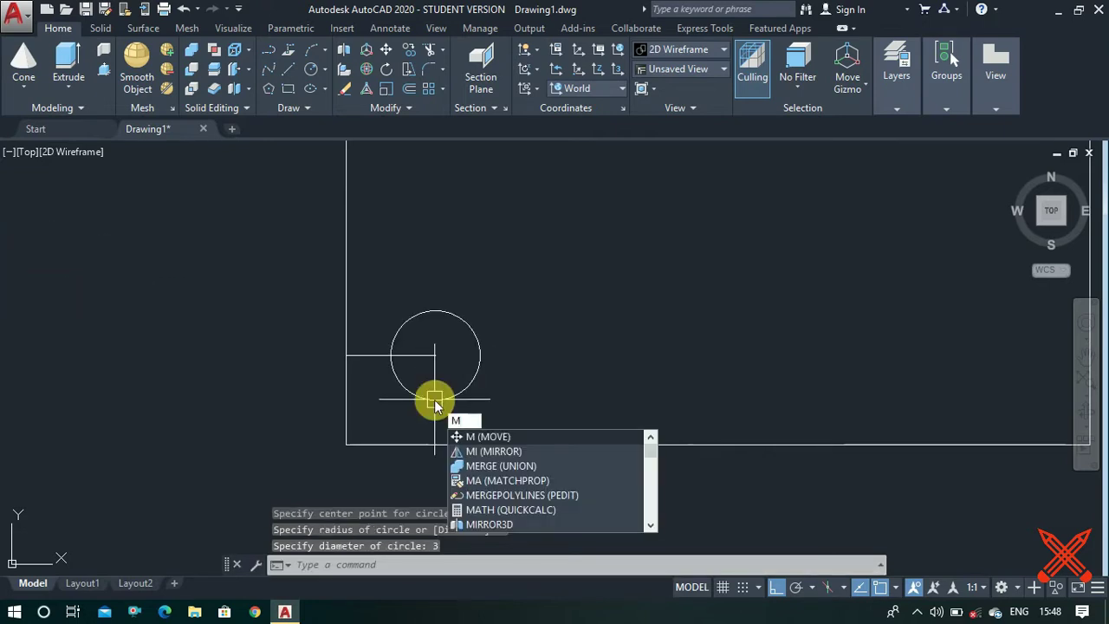
type("I")
key("Return")
left_click(434, 400)
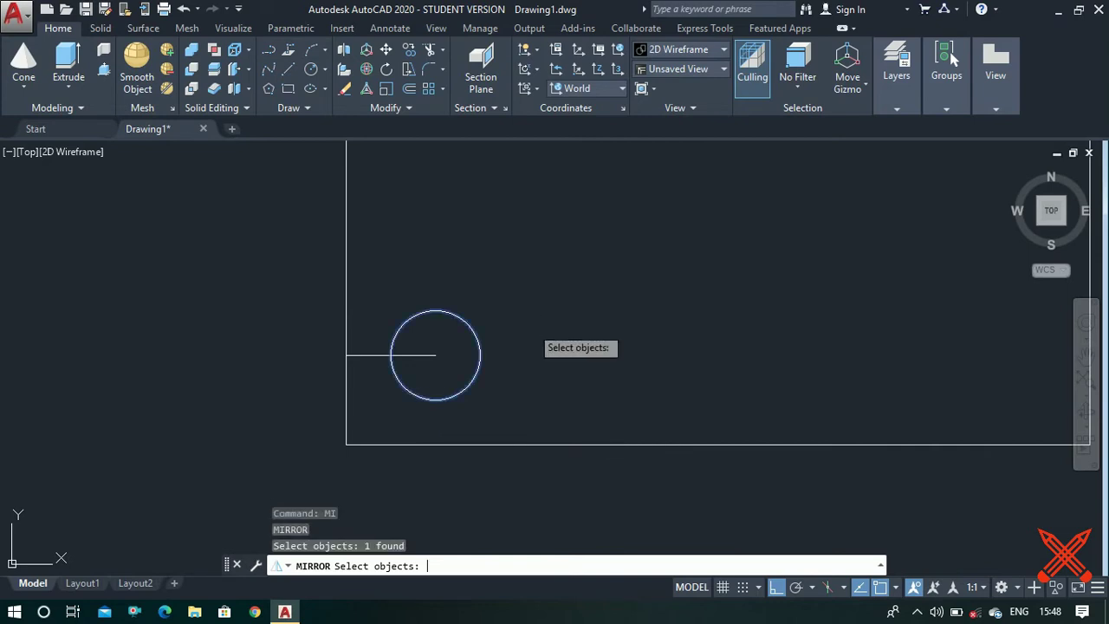
key("Return")
scroll(456, 367, "down", 2)
scroll(564, 419, "down", 2)
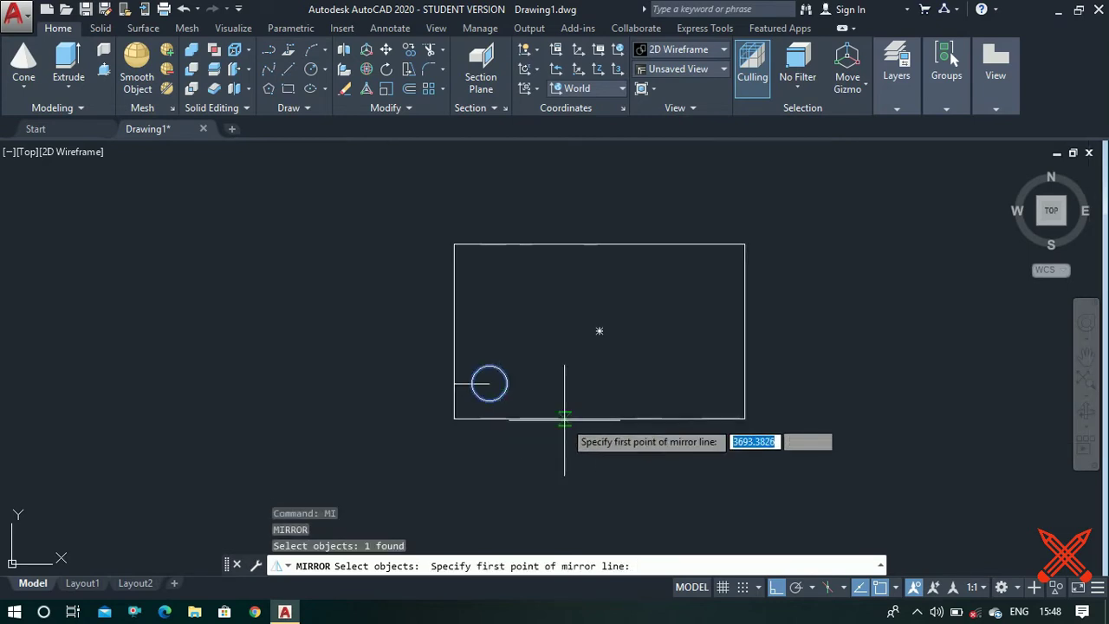
left_click(598, 419)
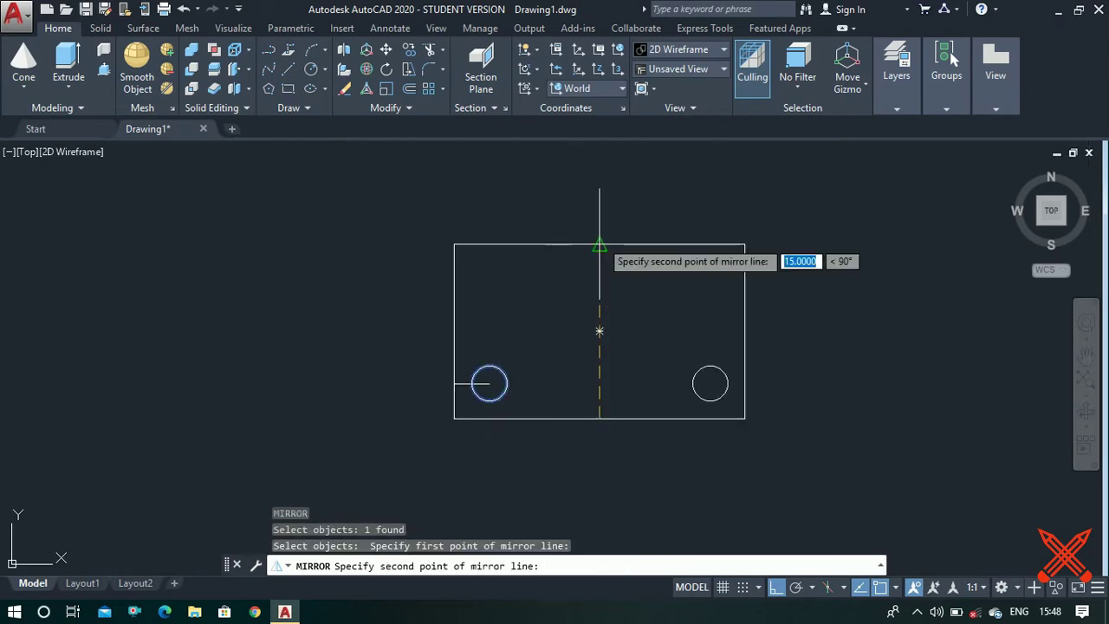
left_click(597, 244)
key("Return")
- Mirror both bottom circles about the horizontal midline, keeping the originals
scroll(596, 257, "up", 2)
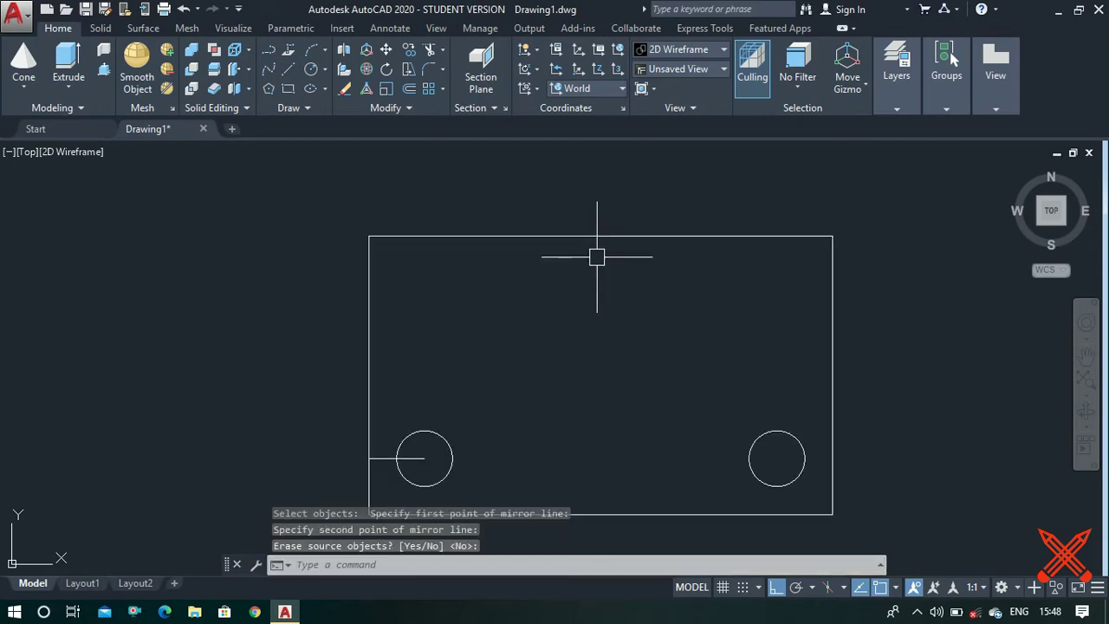
key("Return")
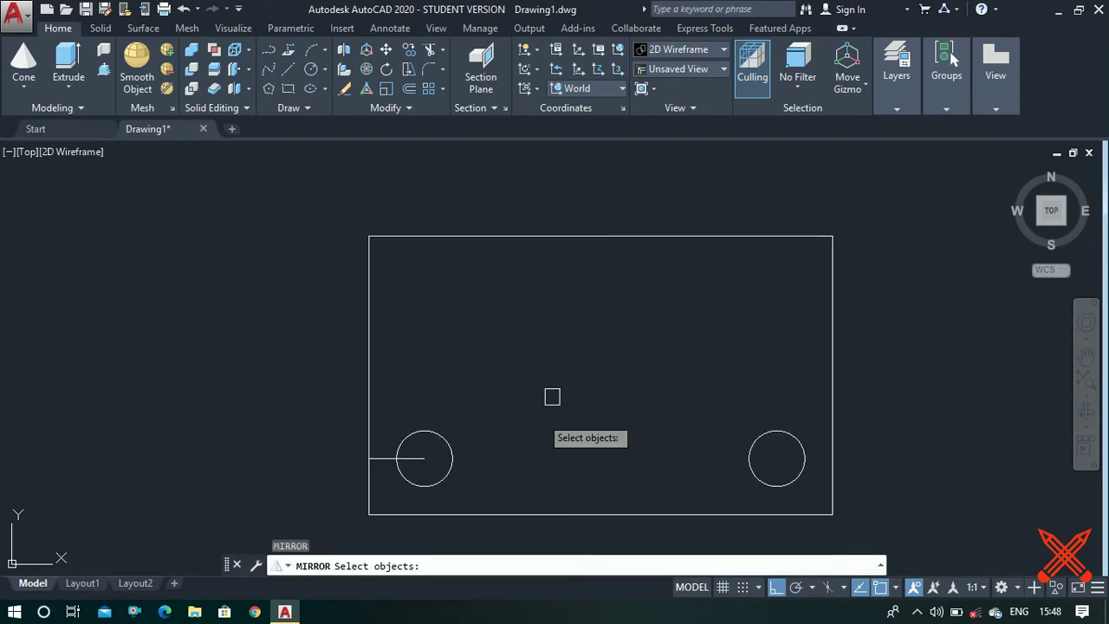
left_click(452, 456)
left_click(750, 452)
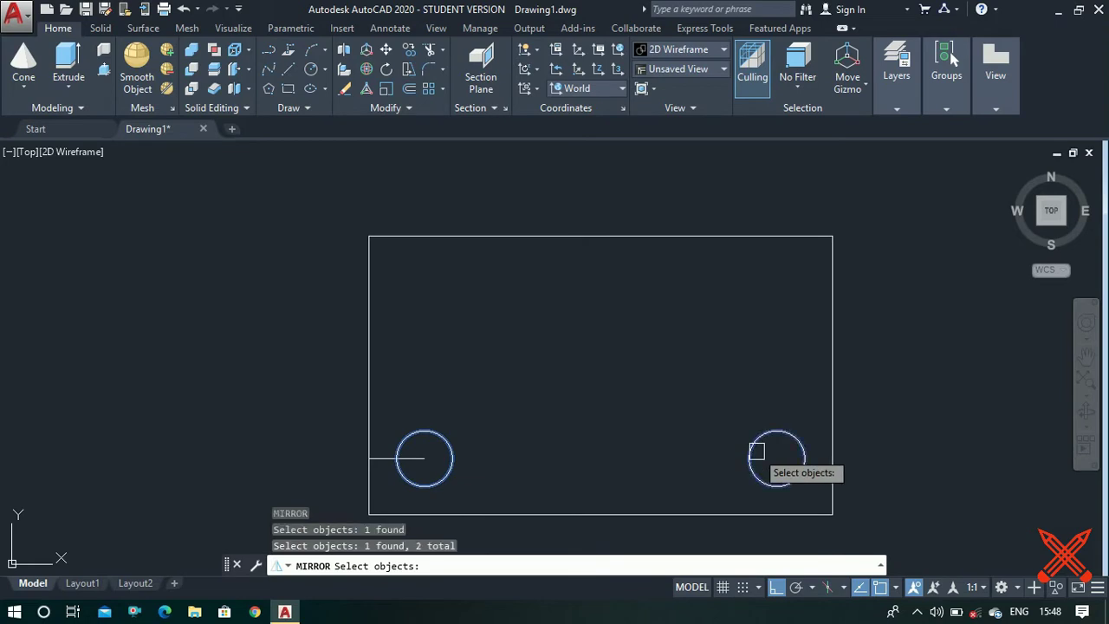
key("Return")
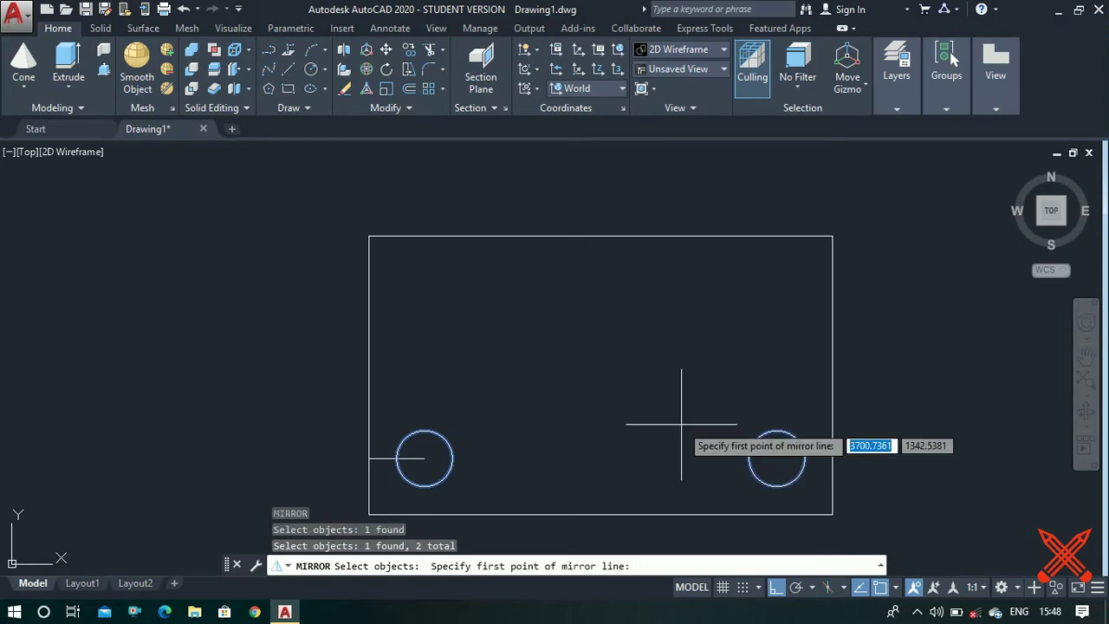
left_click(369, 377)
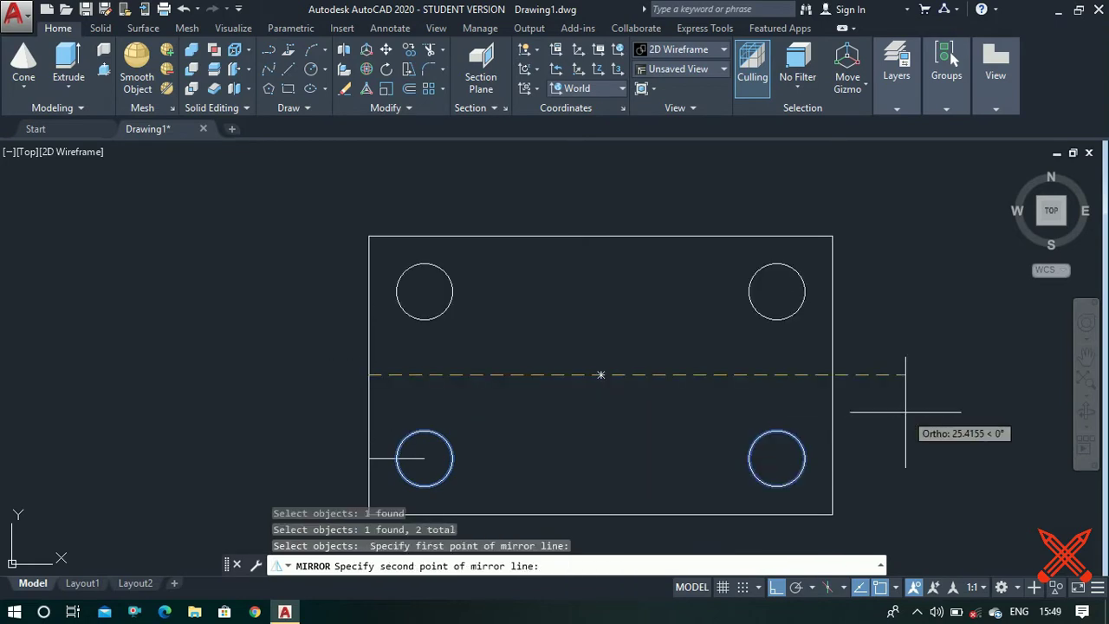
left_click(832, 378)
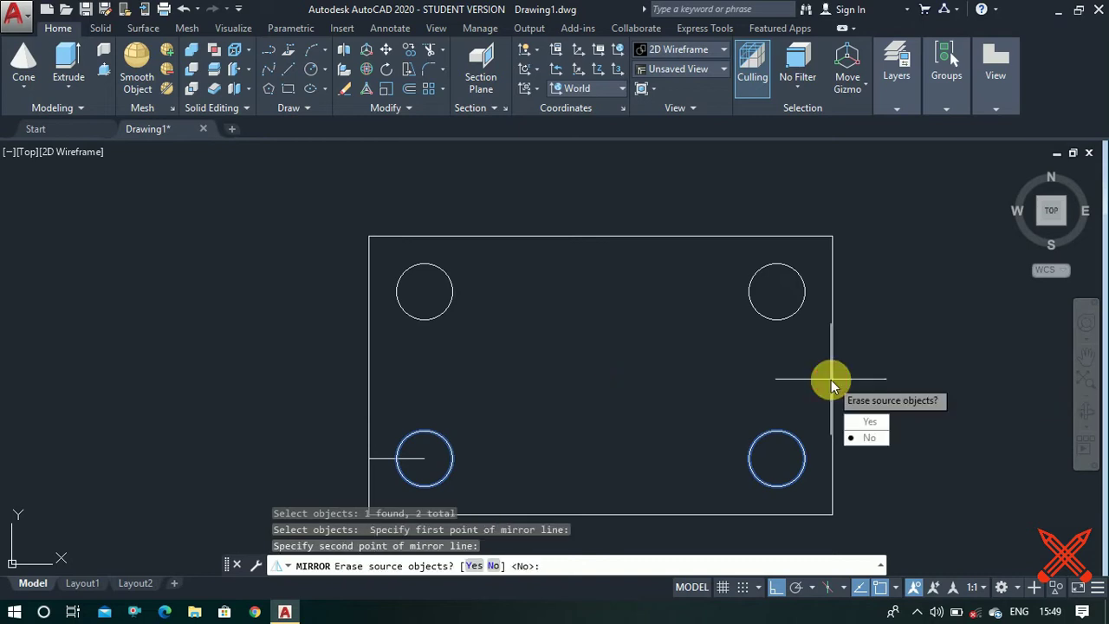
key("Return")
scroll(629, 328, "down", 2)
scroll(640, 368, "up", 2)
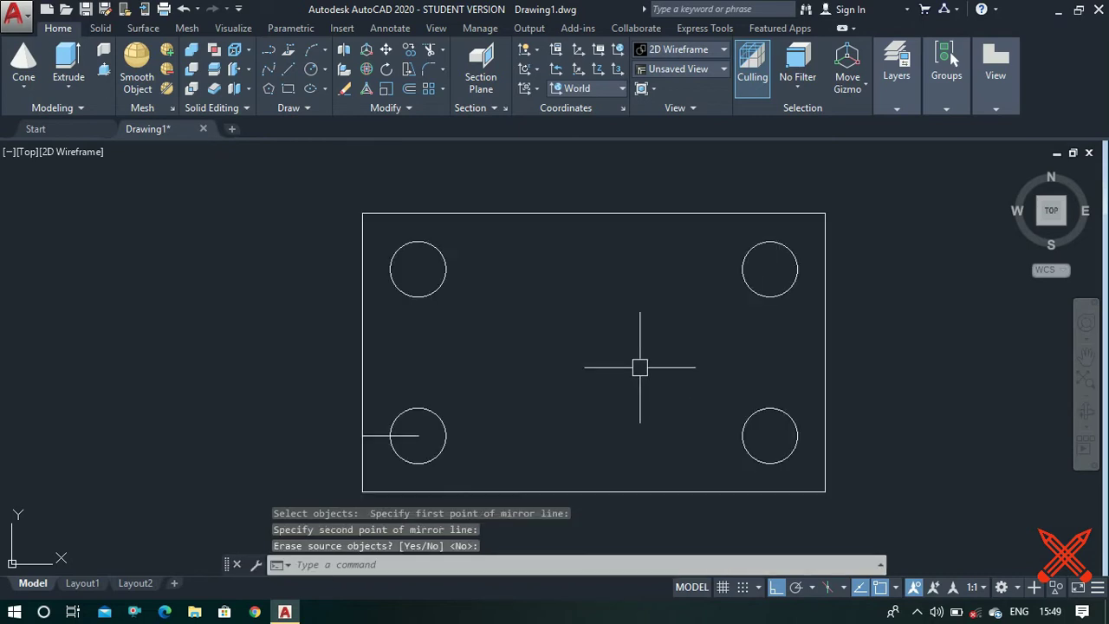
- Draw a guide line from the top-edge midpoint down to the plate's centre, then 4 left
type("L")
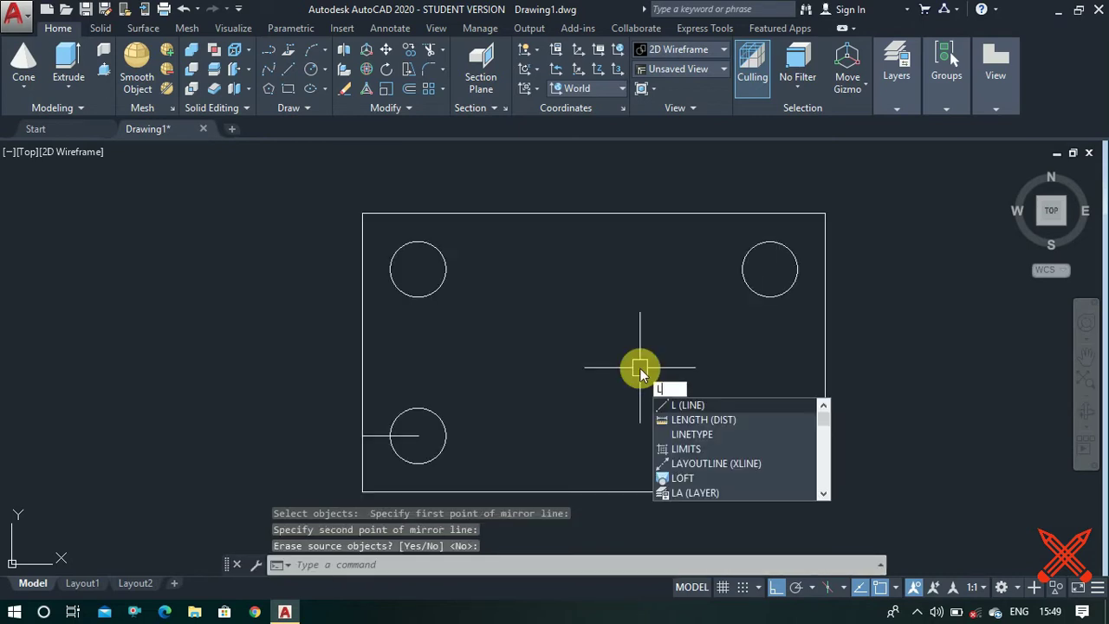
key("Return")
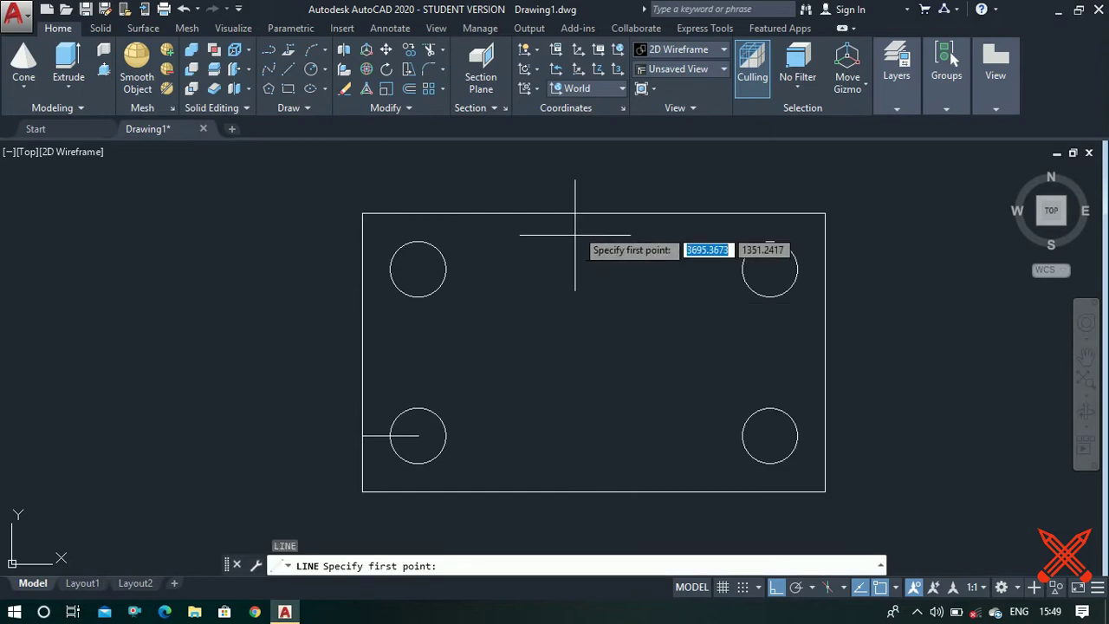
left_click(594, 213)
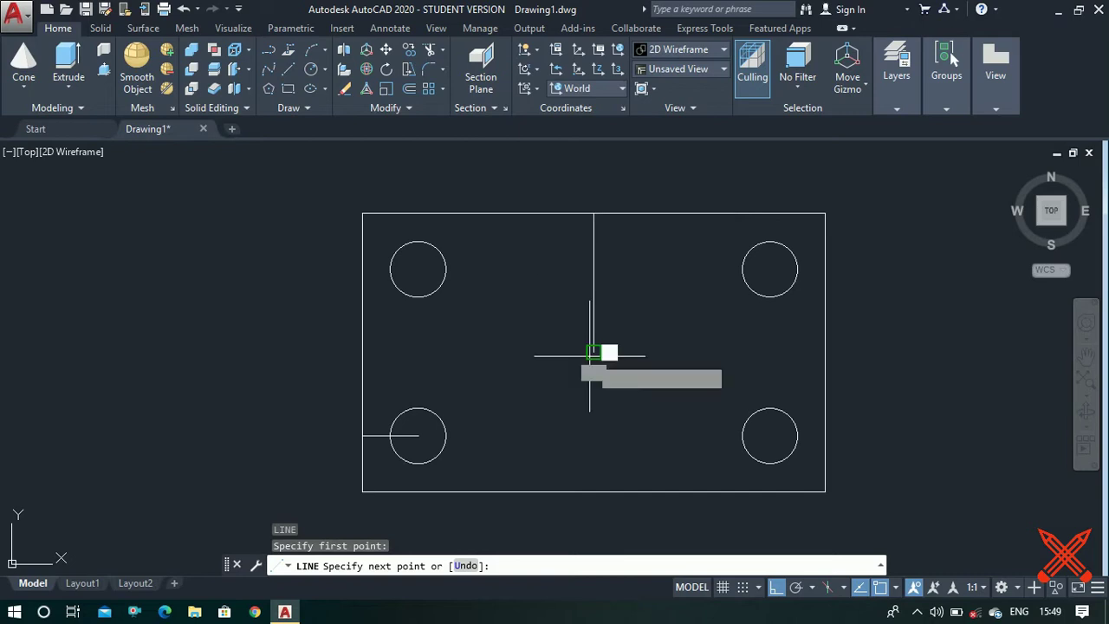
left_click(594, 352)
type("4")
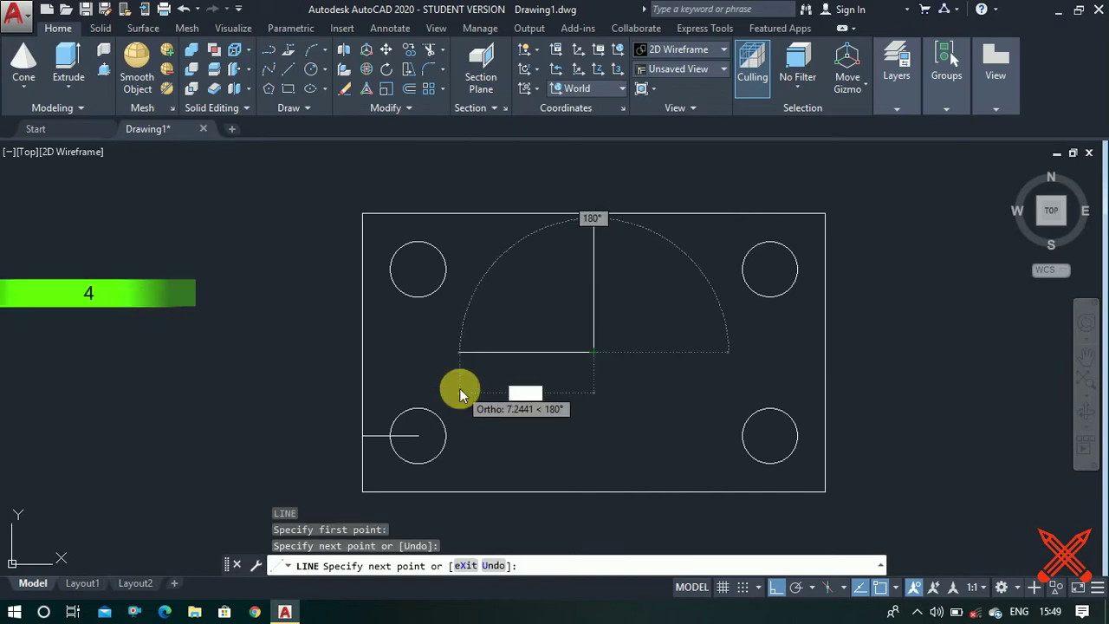
key("Return")
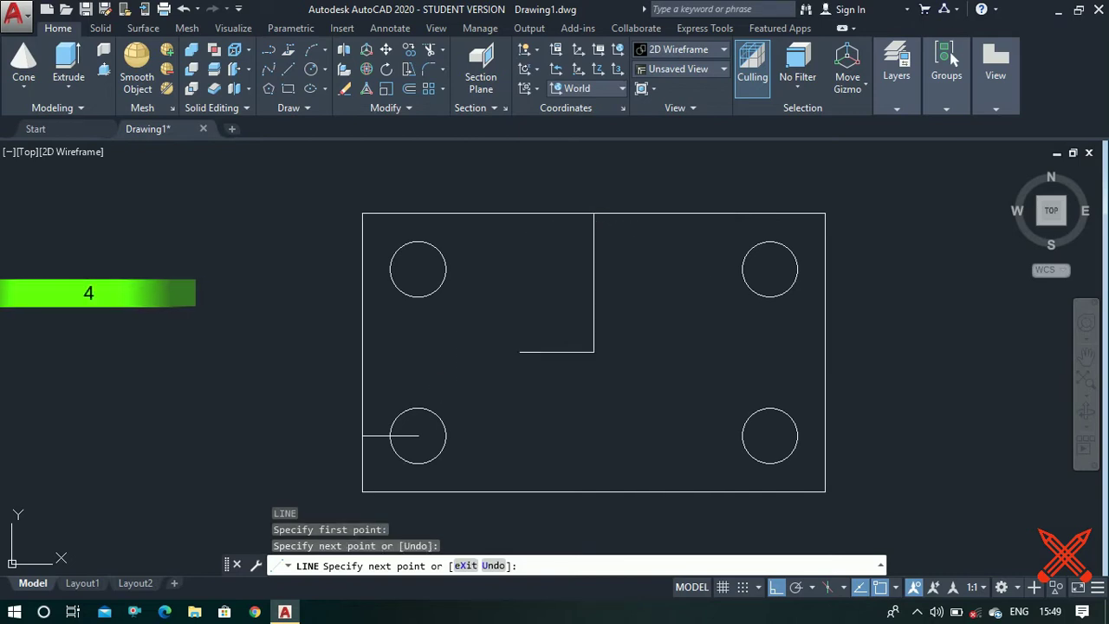
key("Escape")
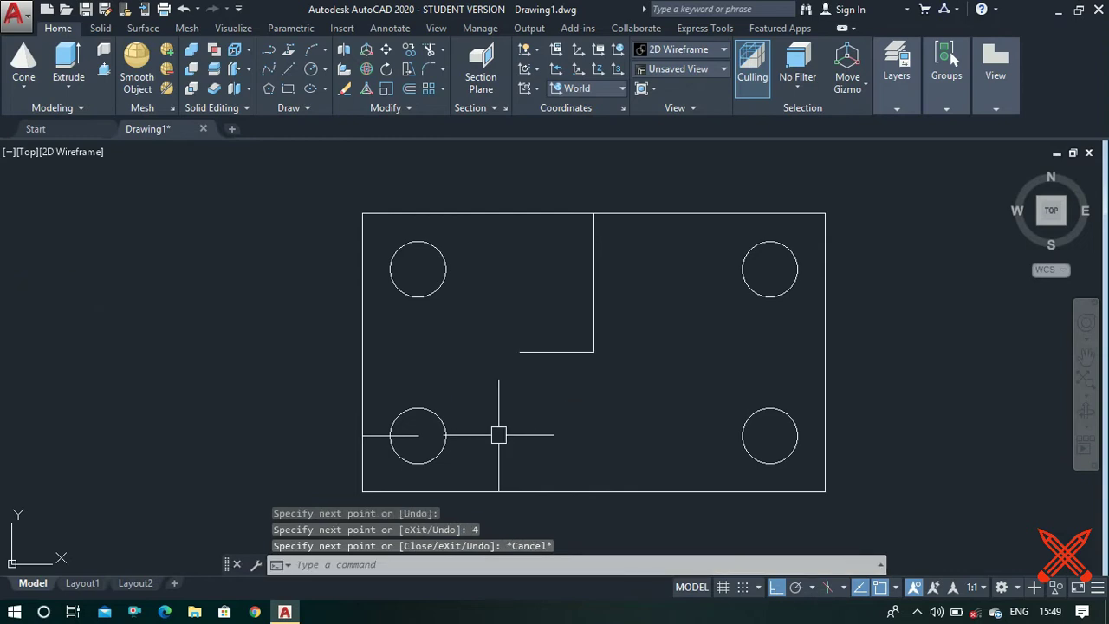
- Draw a radius-4 circle at the guide line's left end and select it for mirroring
type("c")
key("Return")
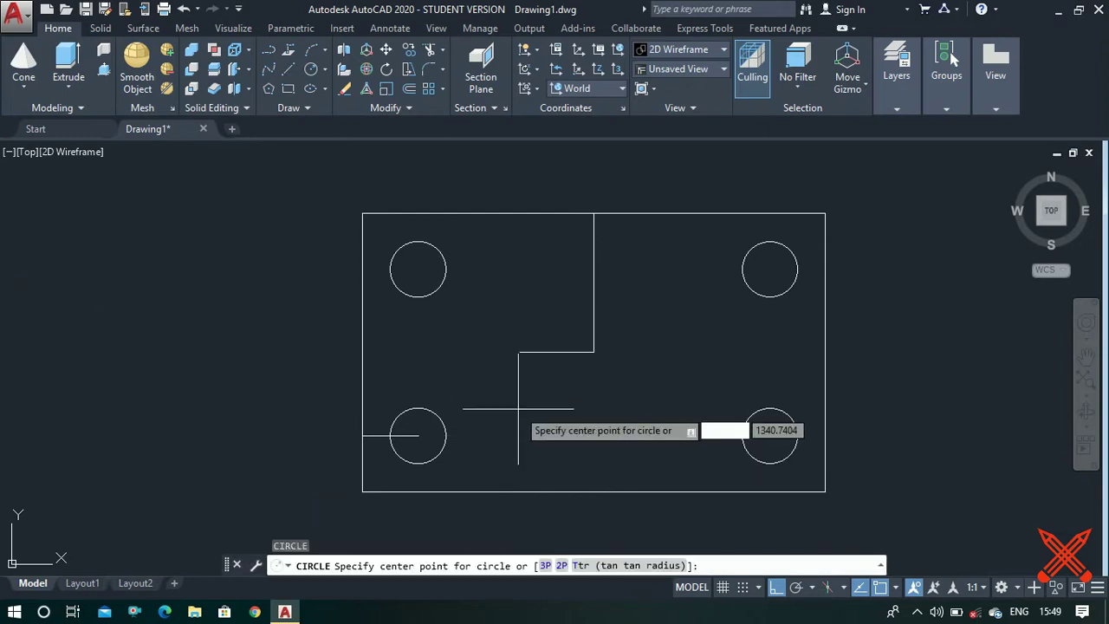
left_click(520, 352)
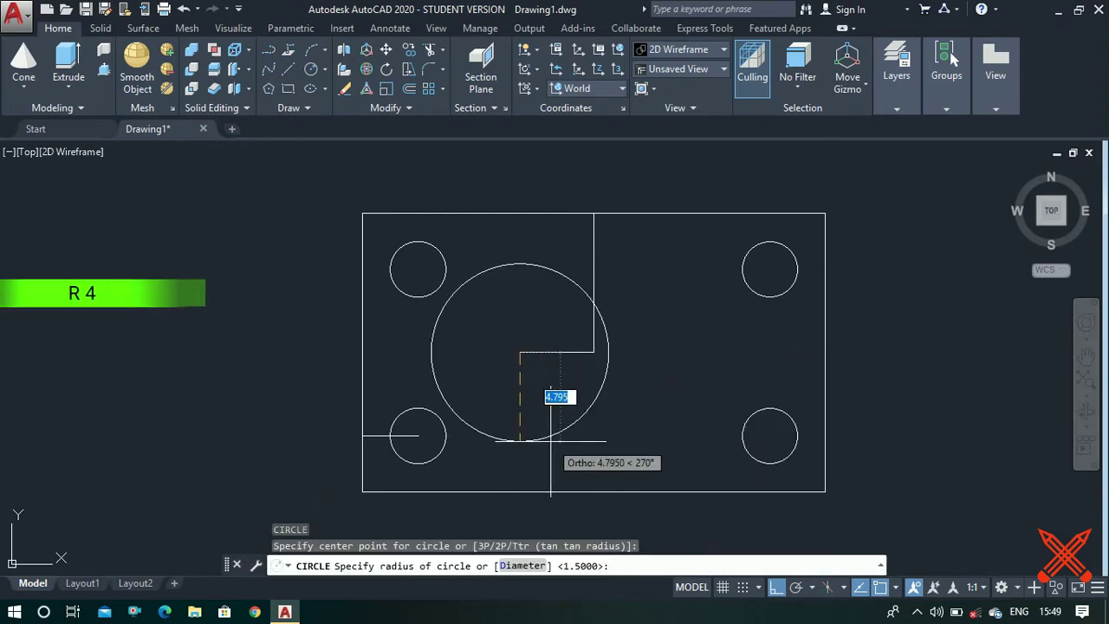
type("4")
key("Return")
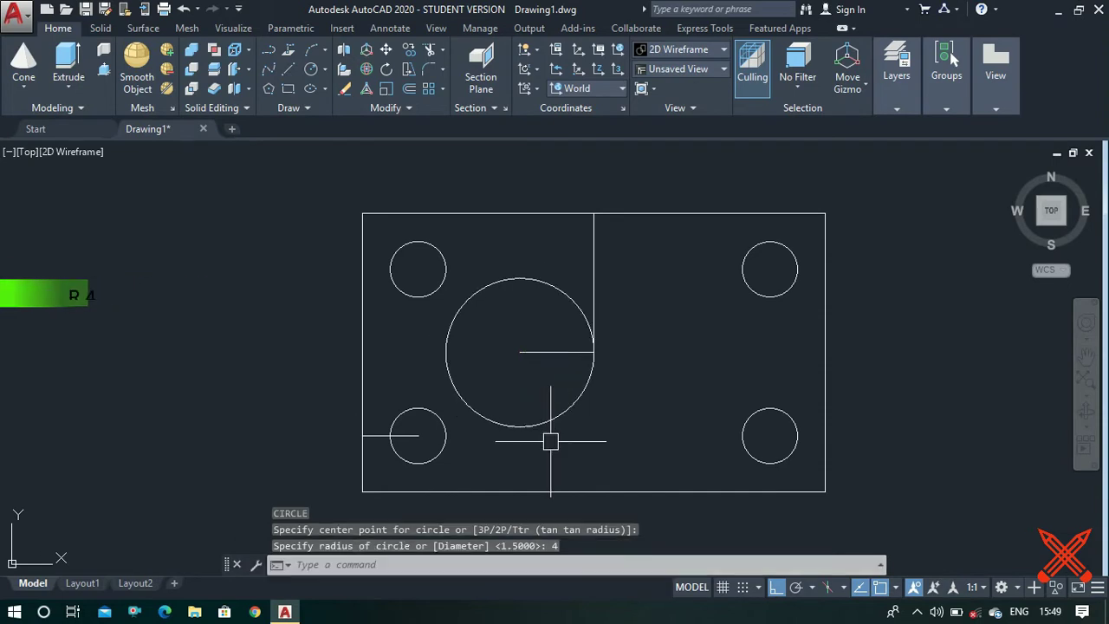
type("mi")
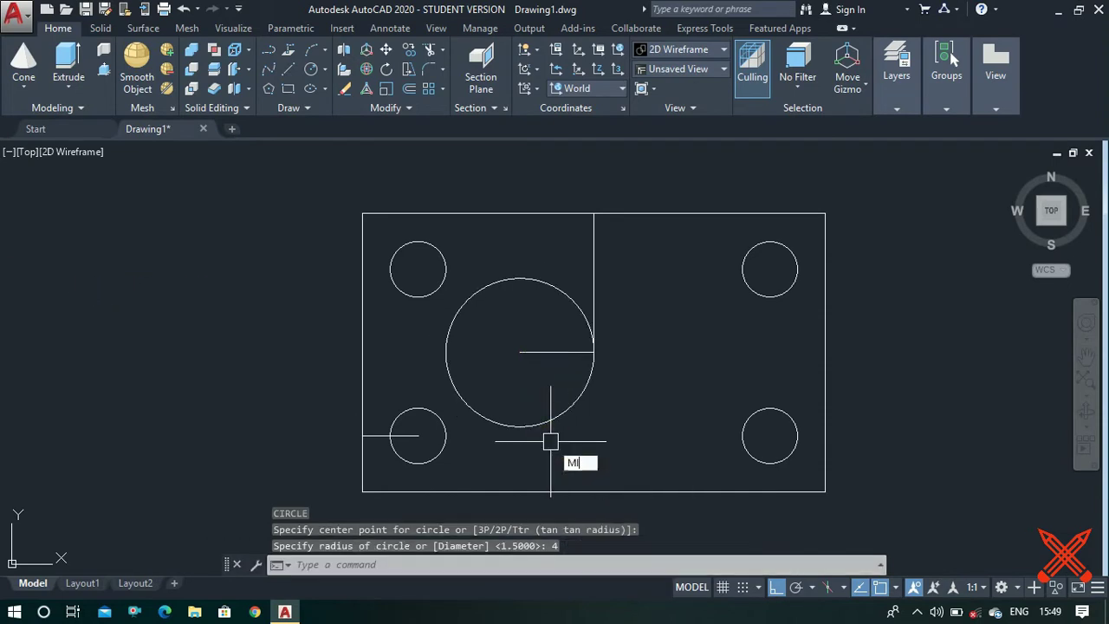
key("Return")
left_click(550, 424)
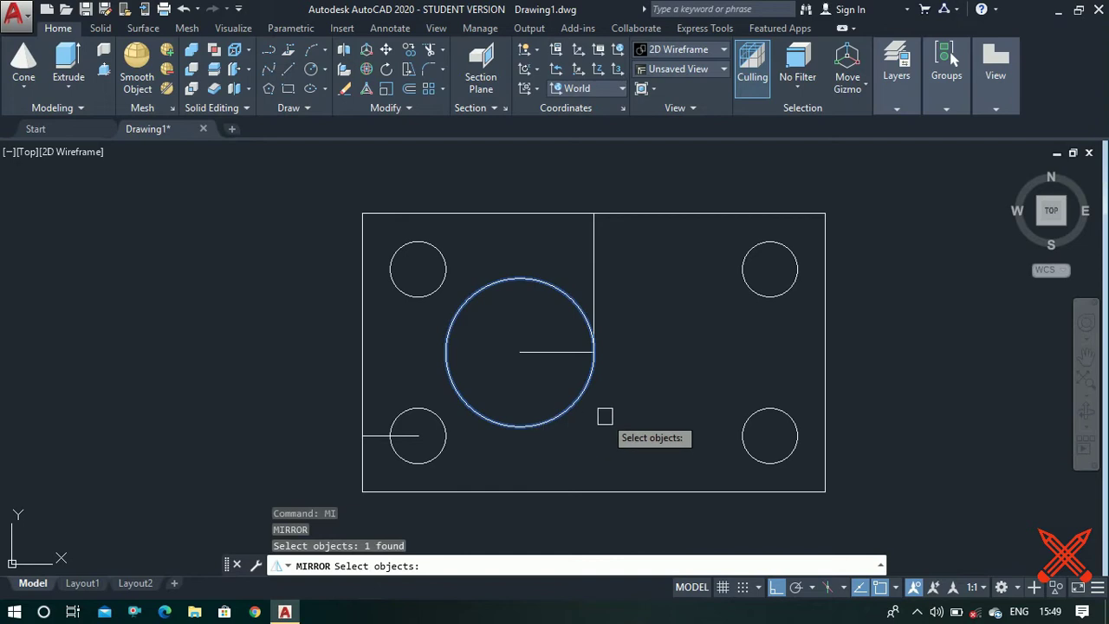
key("Return")
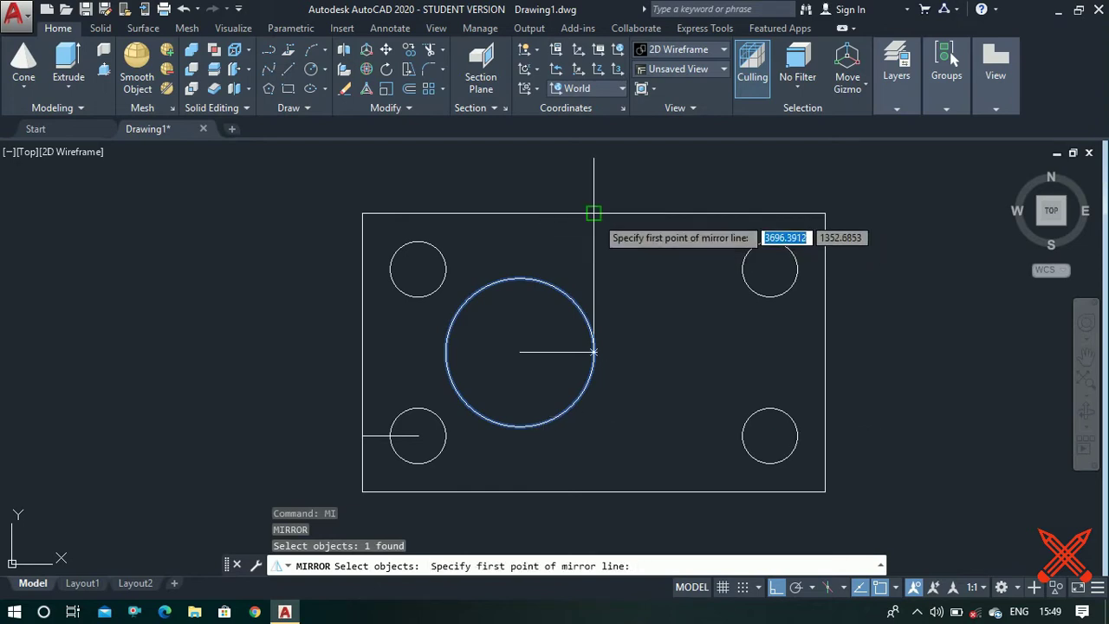
- Mirror the radius-4 circle about the vertical centre guide, keeping the original
left_click(594, 212)
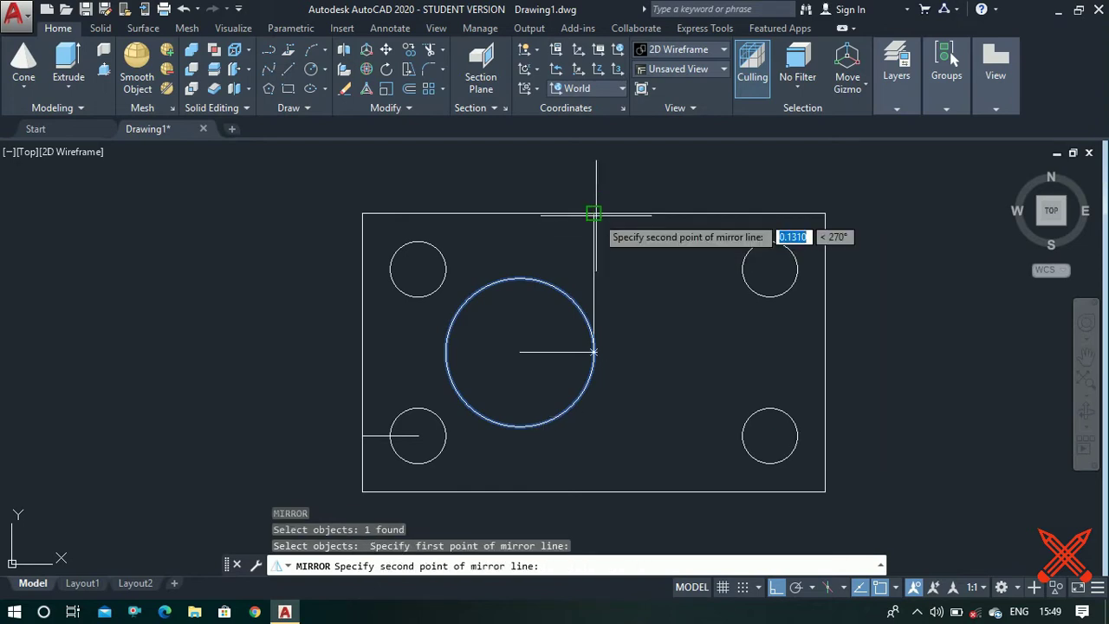
left_click(594, 517)
key("Return")
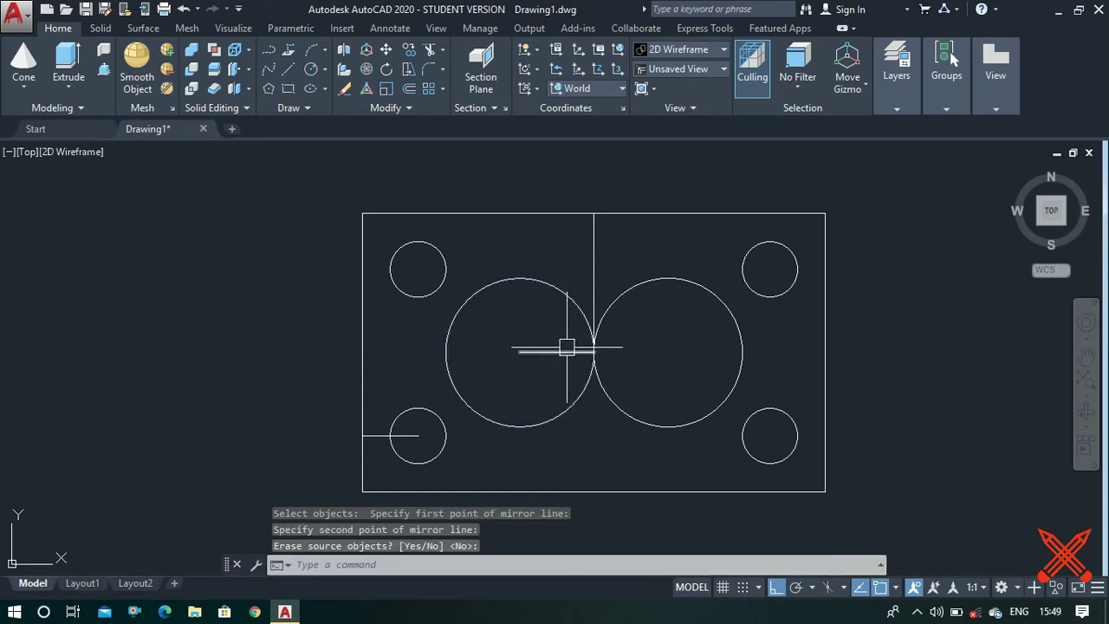
- Draw lines joining the two circles' top quadrants and their bottom quadrants
type("l")
key("Return")
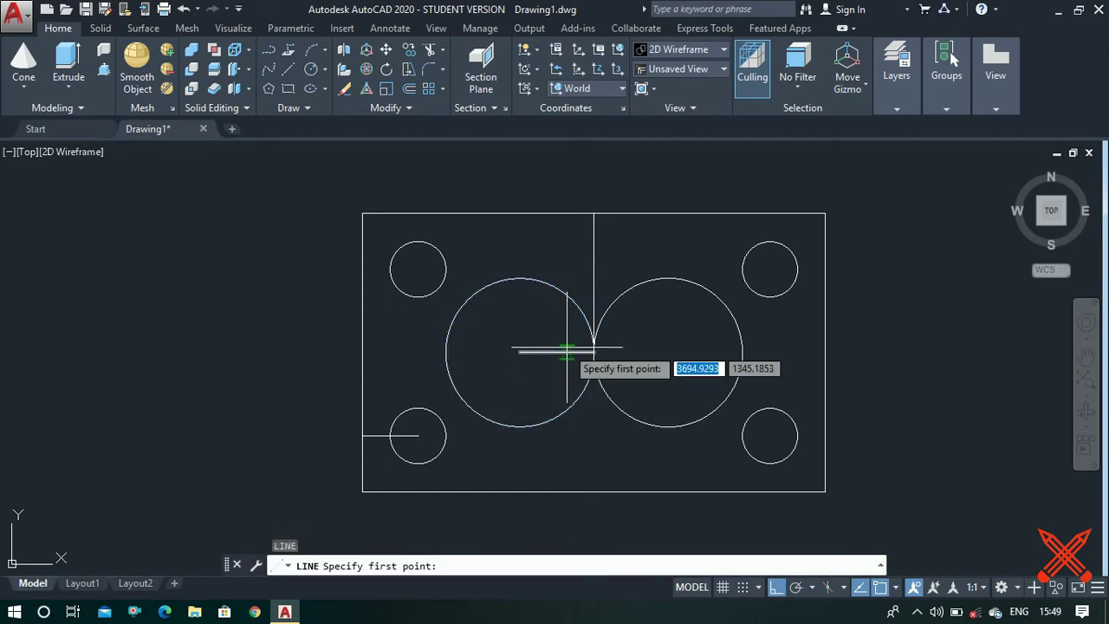
left_click(520, 280)
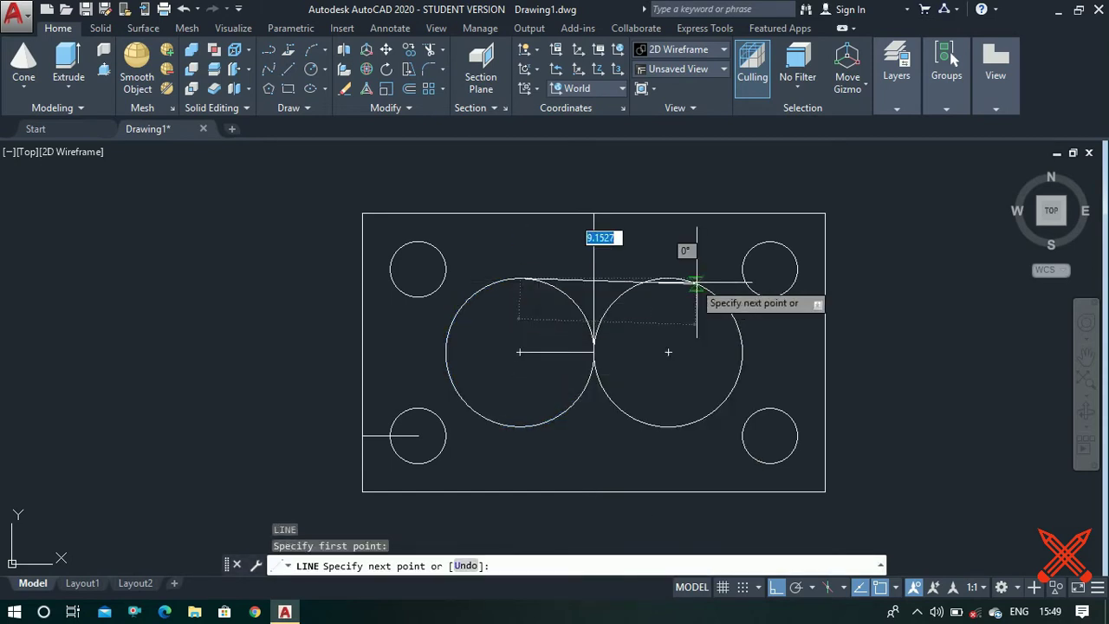
left_click(665, 279)
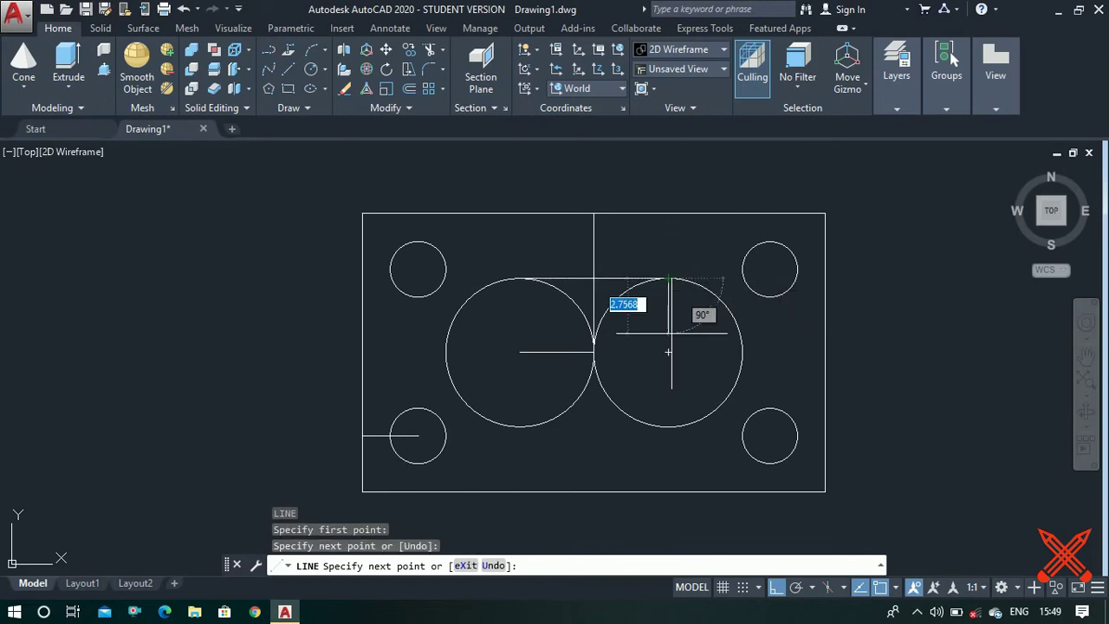
key("Escape")
scroll(454, 269, "down", 2)
scroll(581, 332, "up", 2)
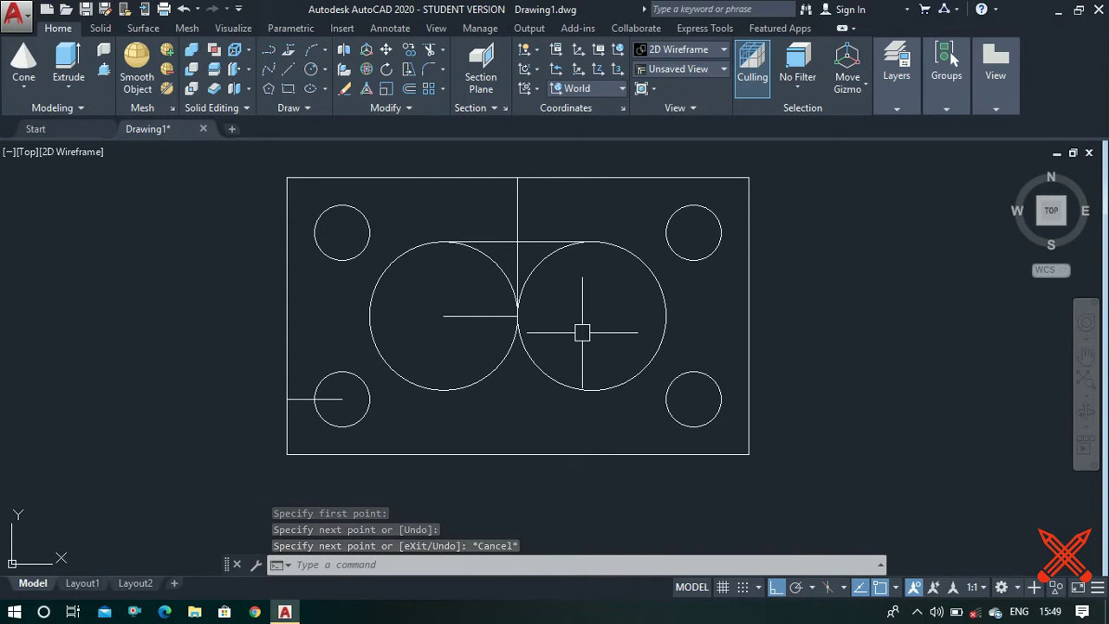
key("Return")
scroll(585, 316, "up", 2)
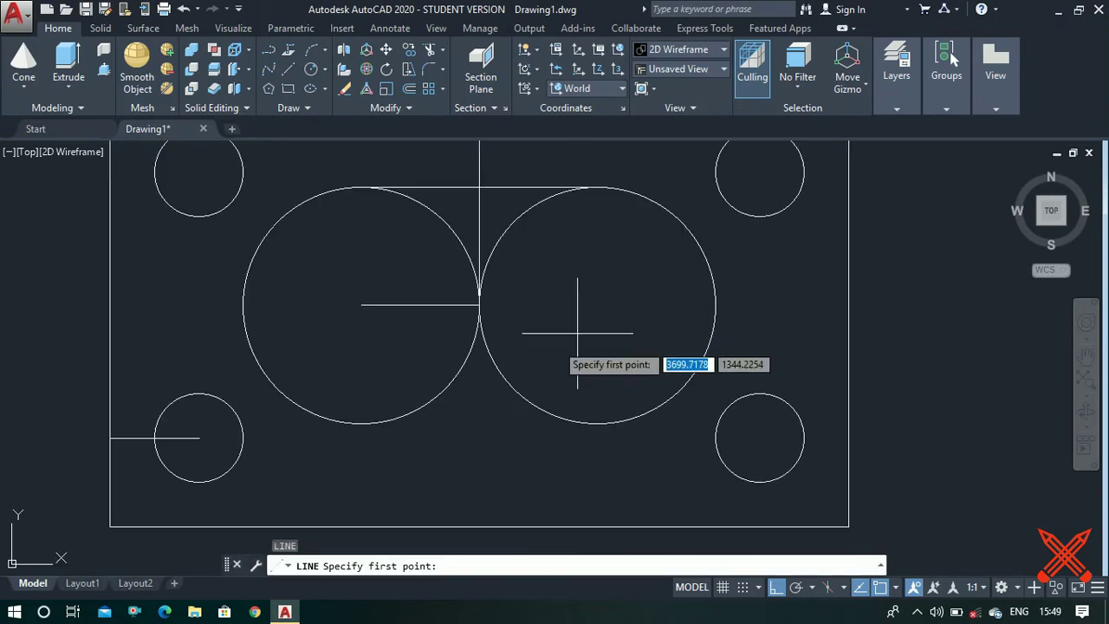
left_click(361, 423)
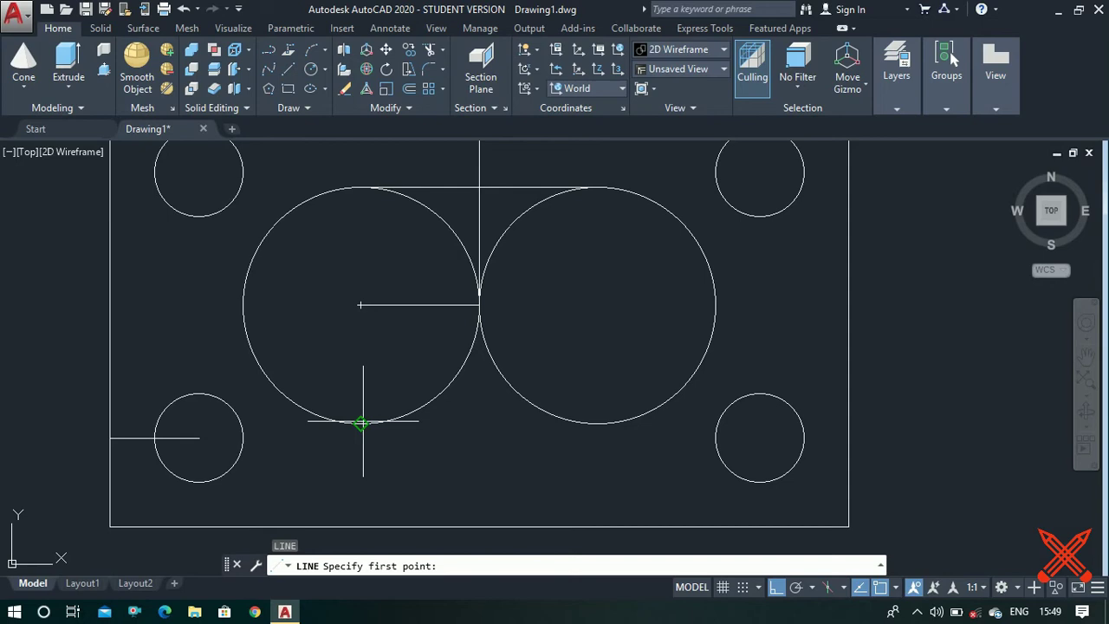
left_click(597, 424)
key("Escape")
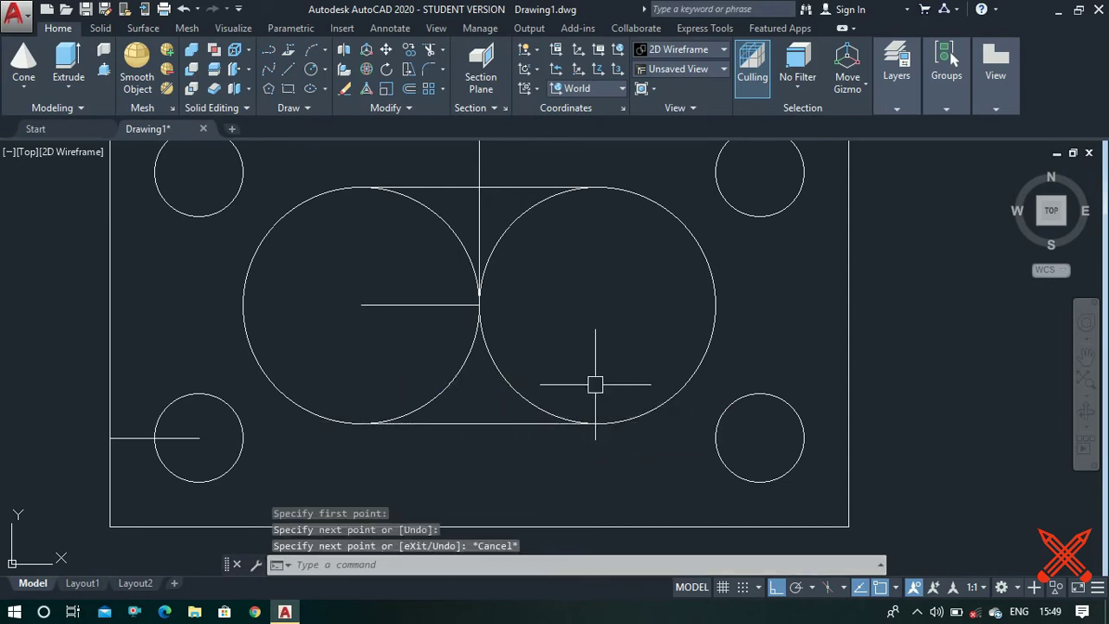
type("tr")
key("Return")
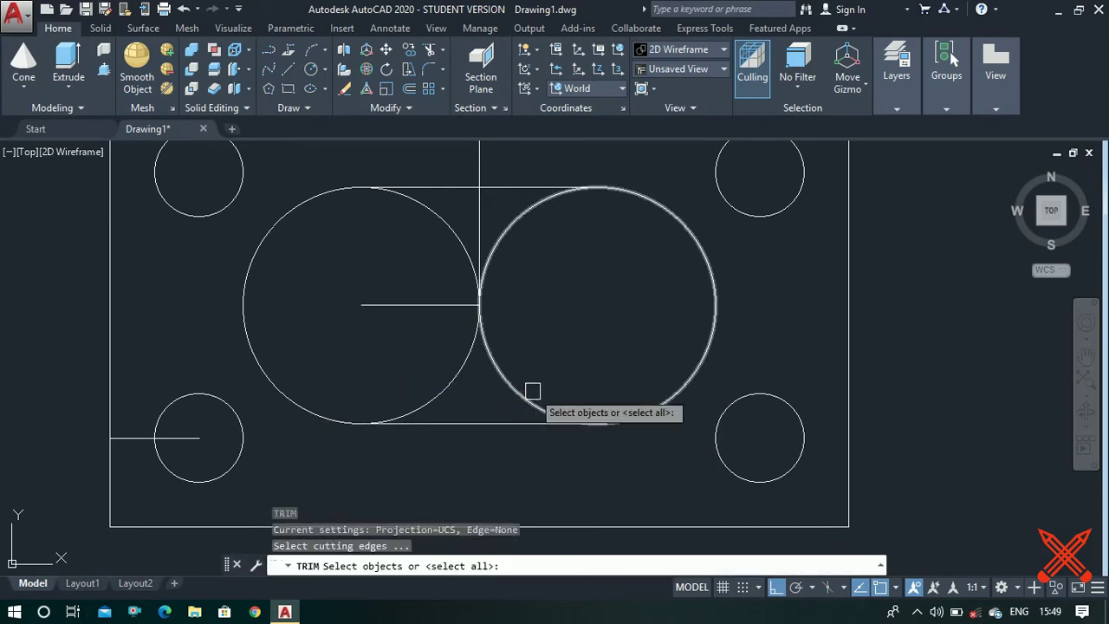
- Trim away the circles' inner arcs to form a single rounded slot outline
key("Return")
left_click(510, 384)
left_click(460, 376)
left_click(467, 264)
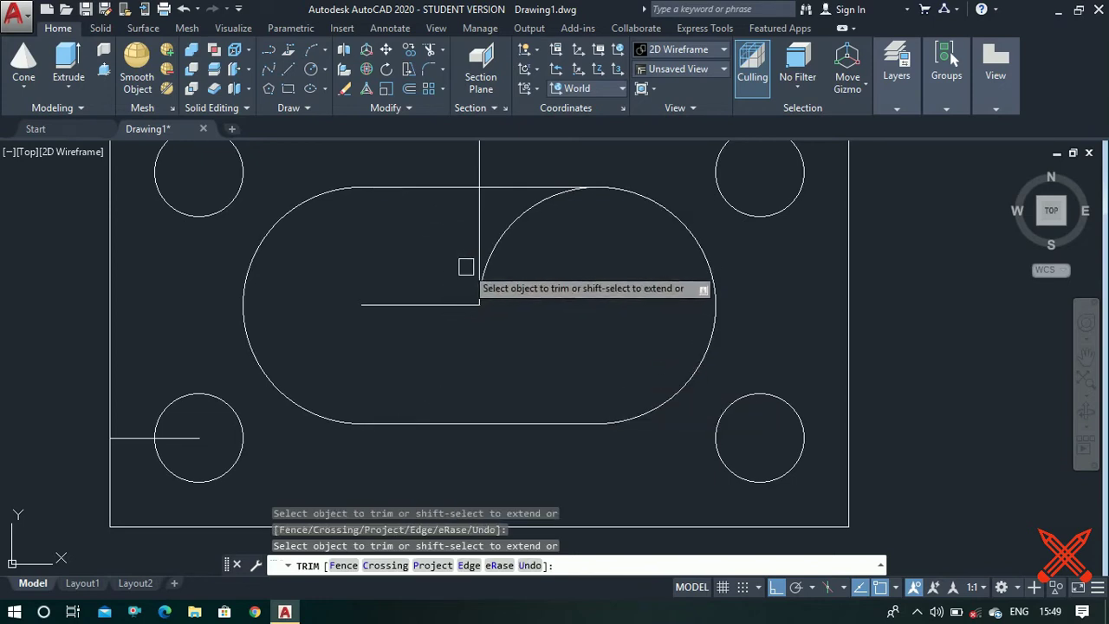
left_click(501, 258)
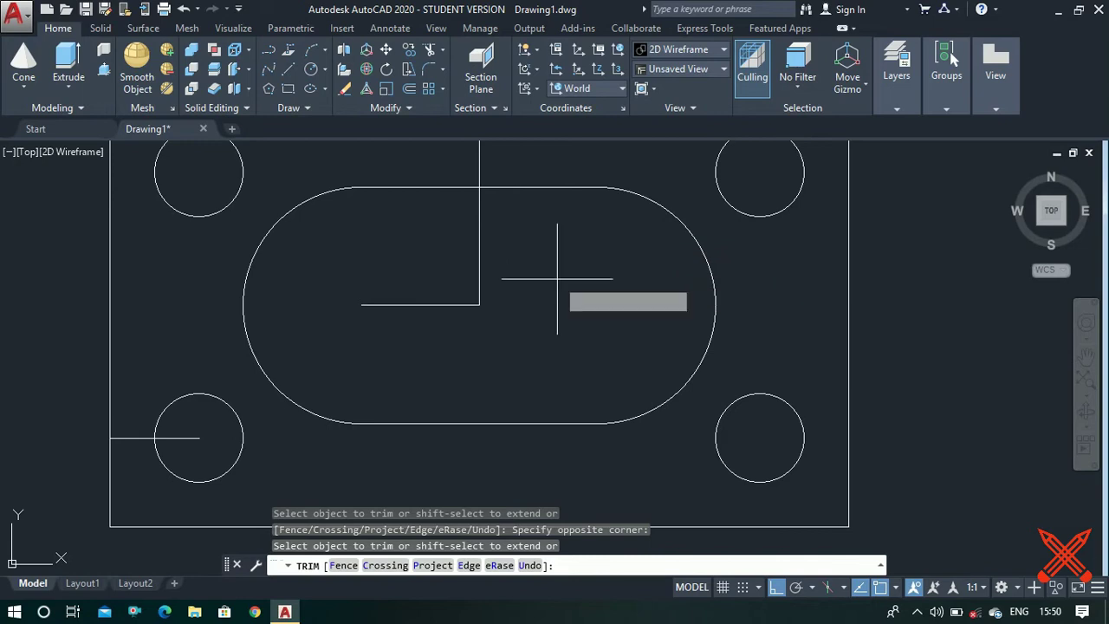
left_click(365, 312)
key("Escape")
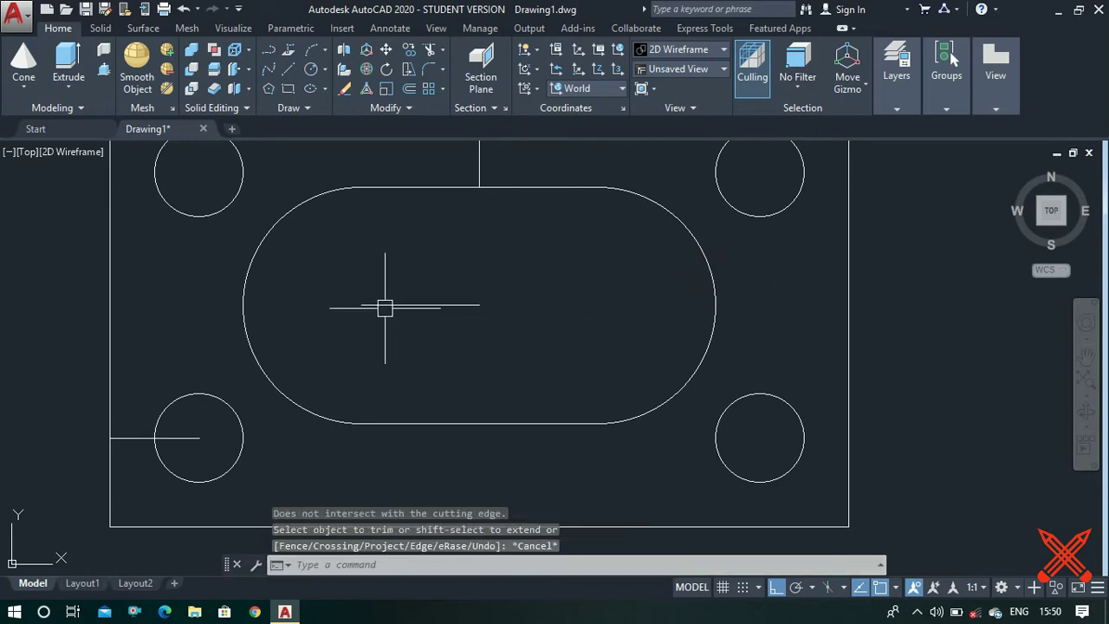
- Delete the leftover horizontal and vertical guide lines inside the plate
left_click(384, 305)
key("Delete")
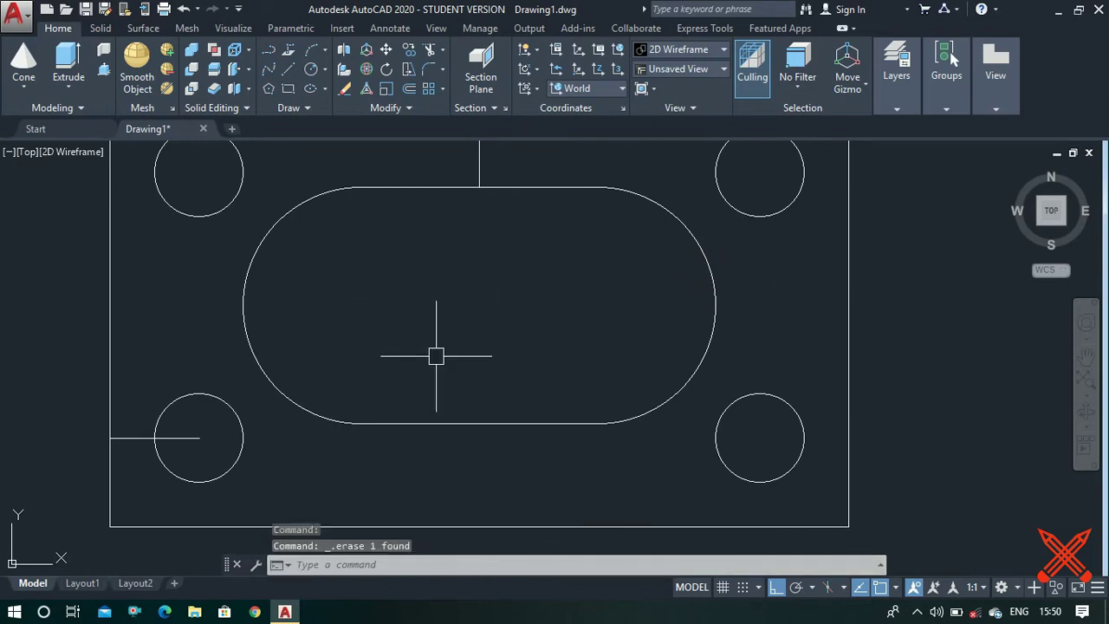
scroll(436, 356, "down", 2)
left_click(464, 220)
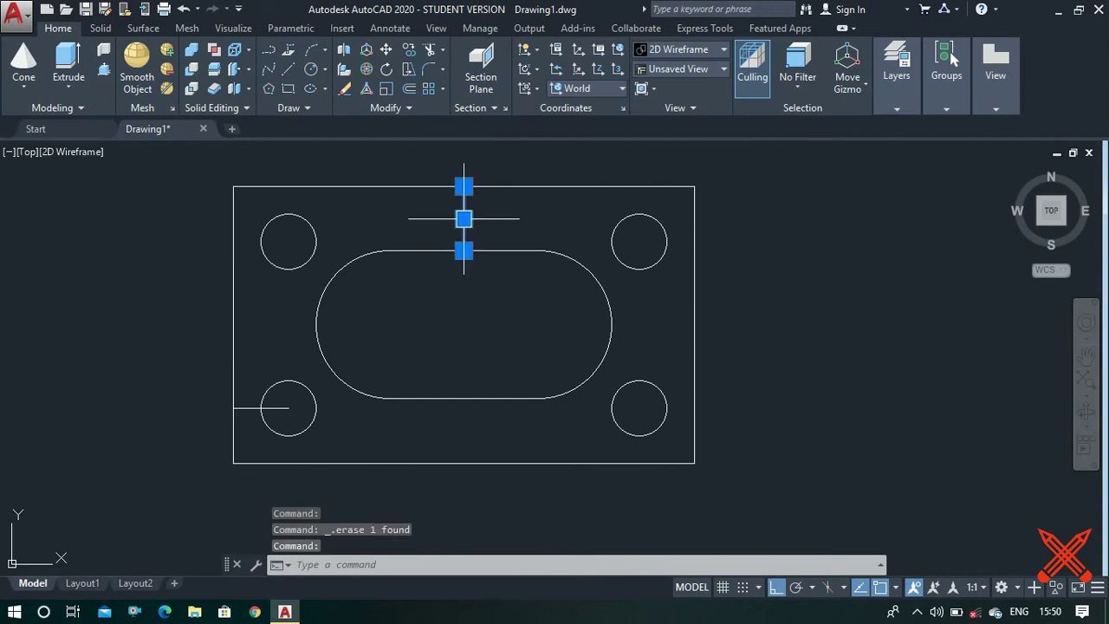
key("Delete")
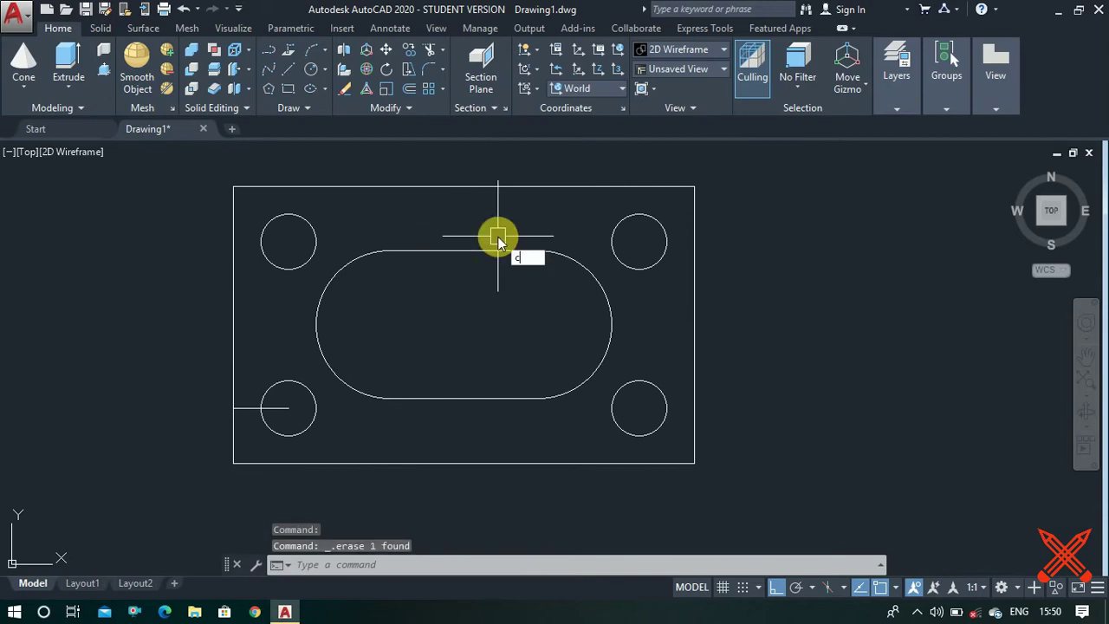
key("Return")
scroll(496, 235, "up", 2)
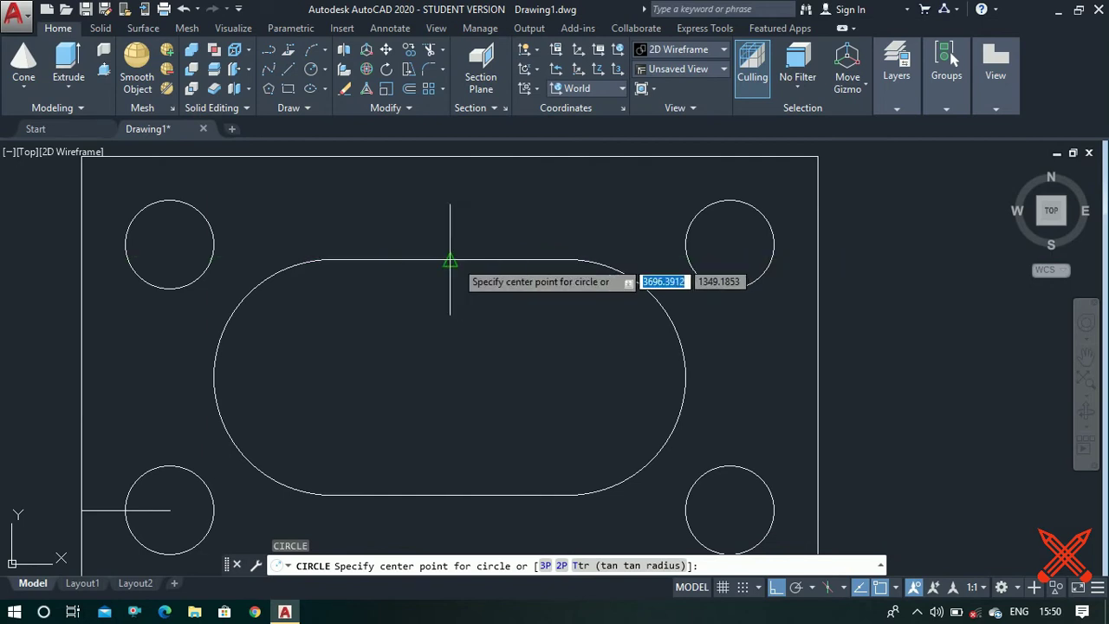
- Draw a 5-diameter circle centred on the slot's top edge
left_click(450, 259)
type("d")
key("Return")
type("5")
key("Return")
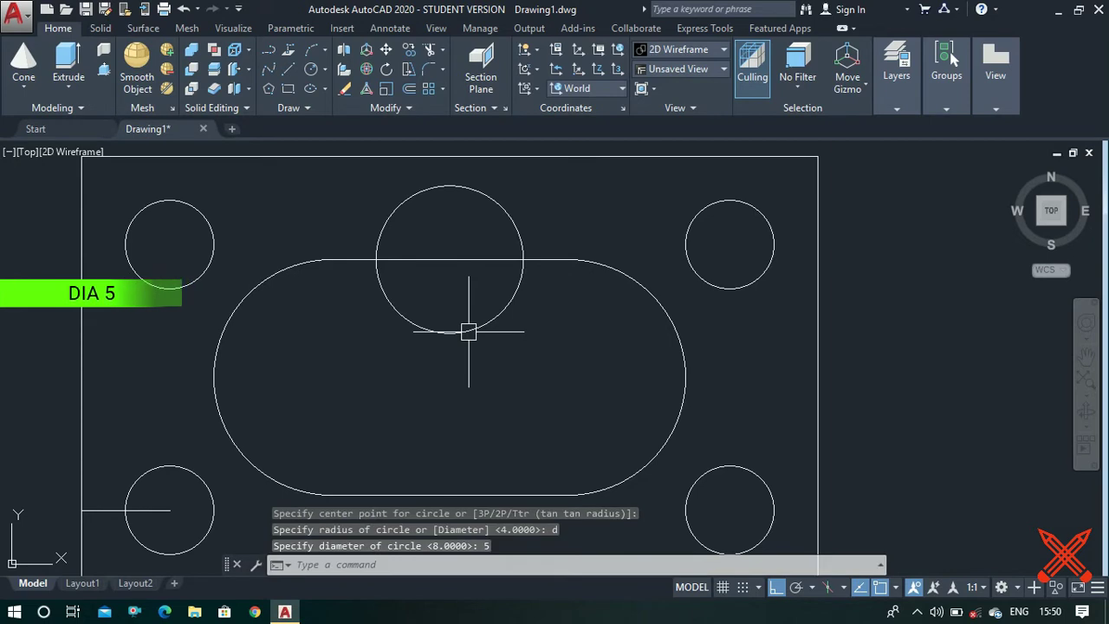
- Add a radius 1.5 circle at the same centre and trim it into a notch in the slot edge
type("d")
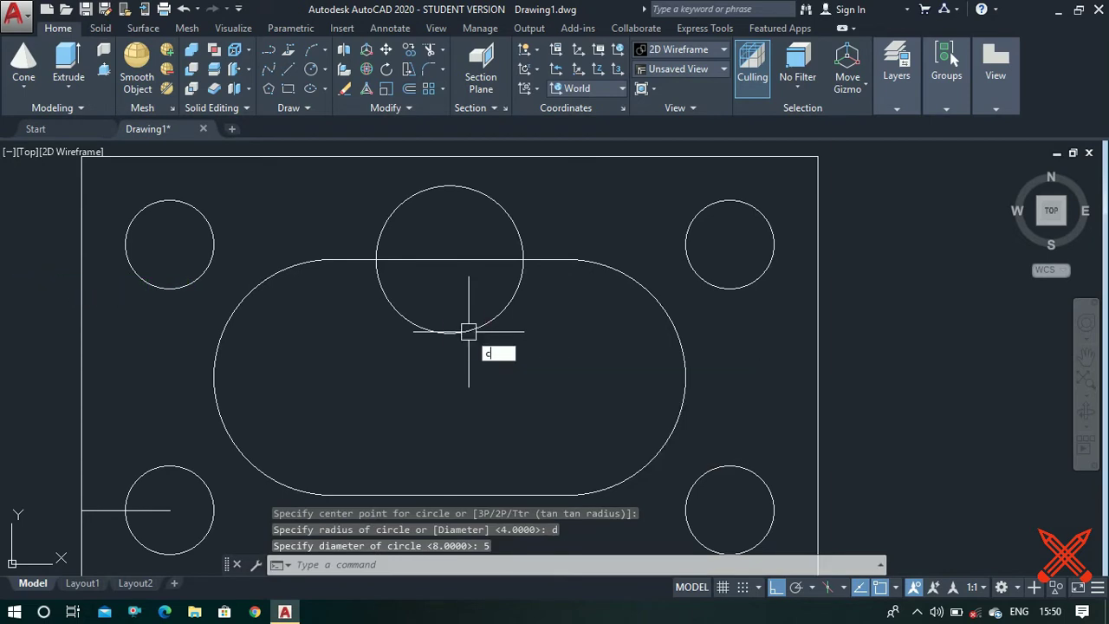
key("Return")
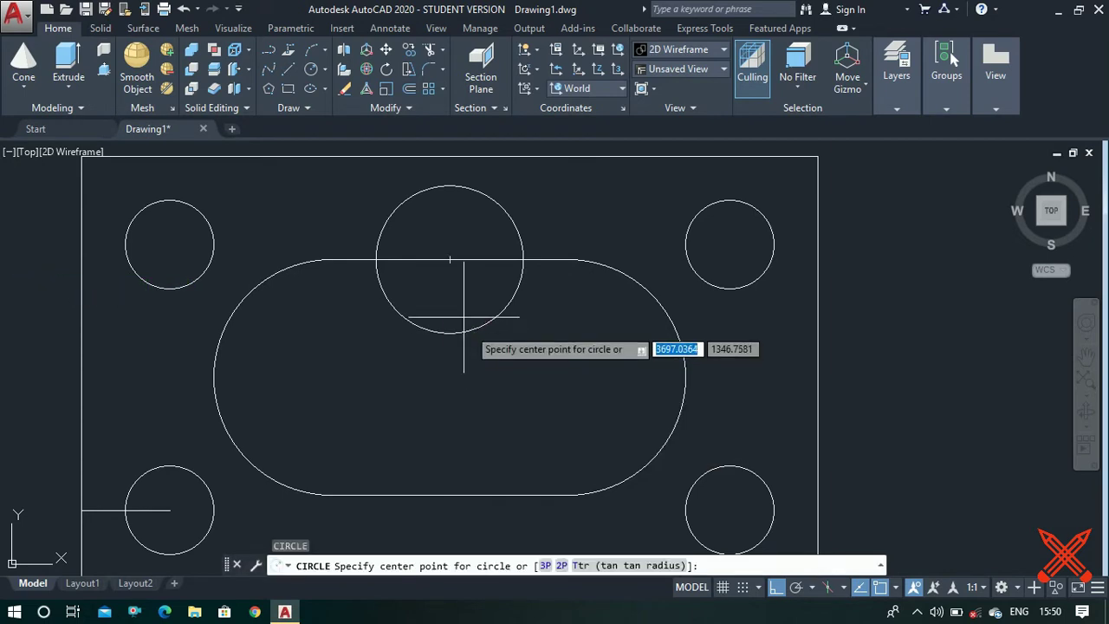
left_click(449, 259)
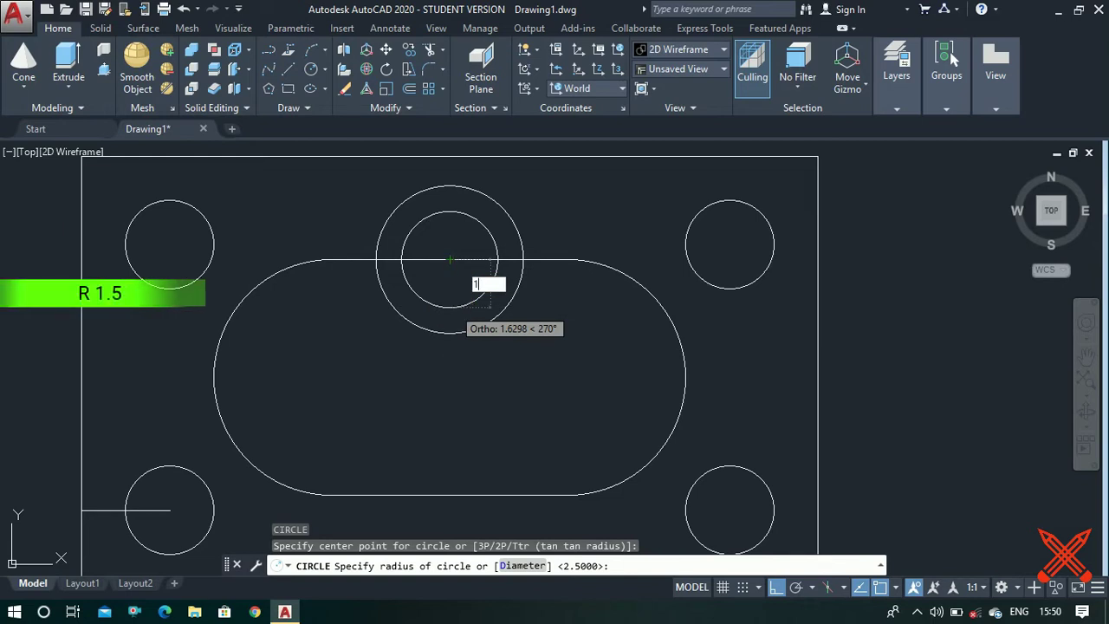
key("Return")
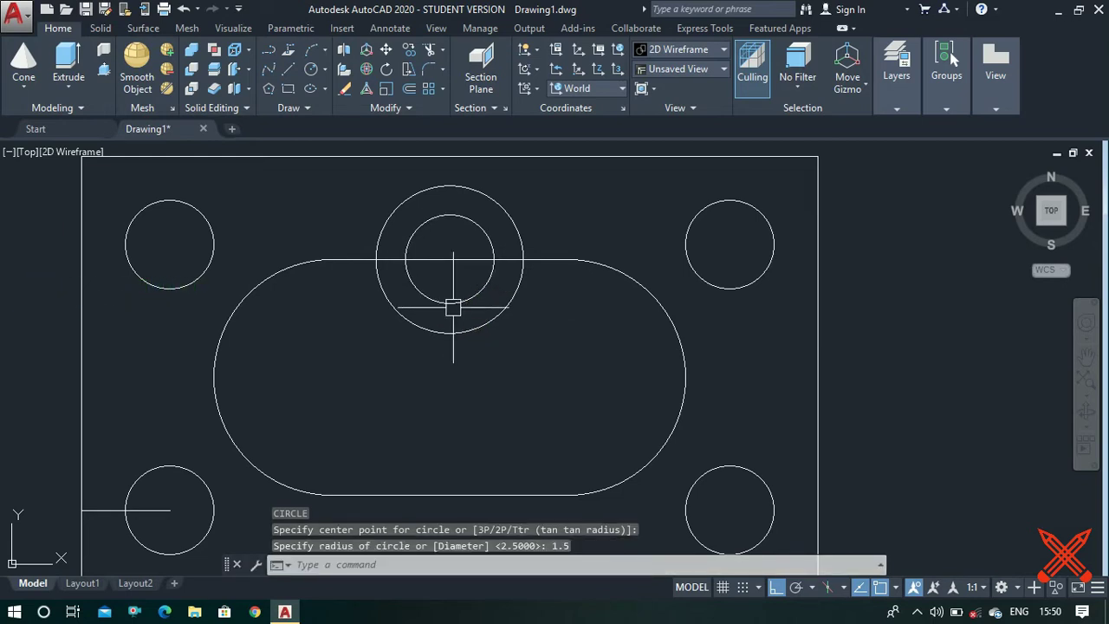
type("tr")
key("Return")
key("Return")
left_click(452, 307)
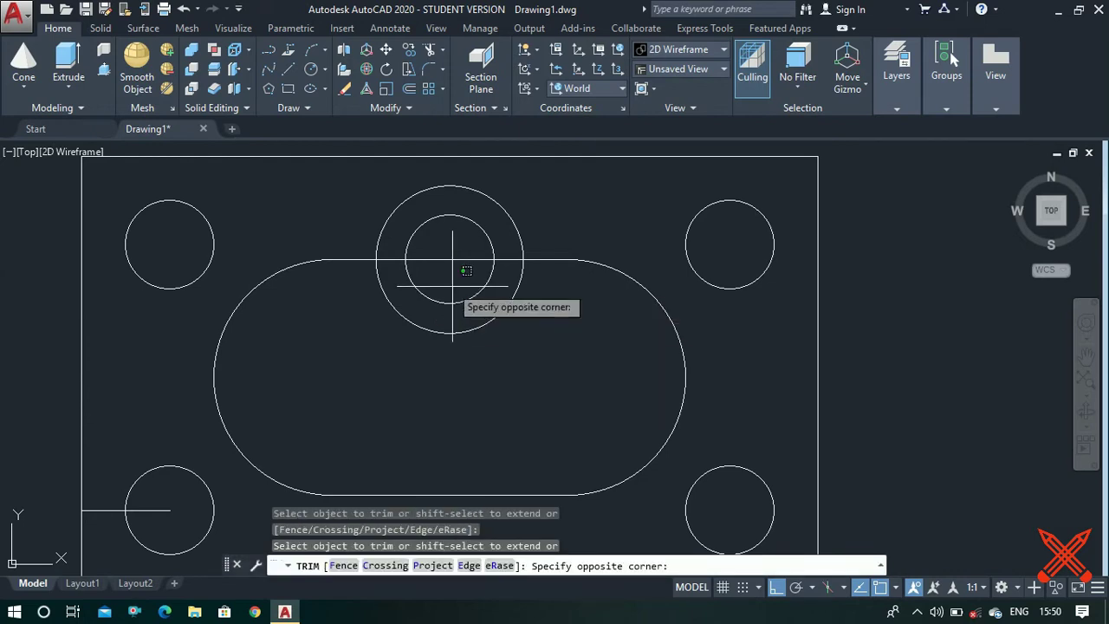
left_click(449, 316)
left_click(451, 251)
left_click(451, 268)
left_click(451, 260)
key("Escape")
key("Escape")
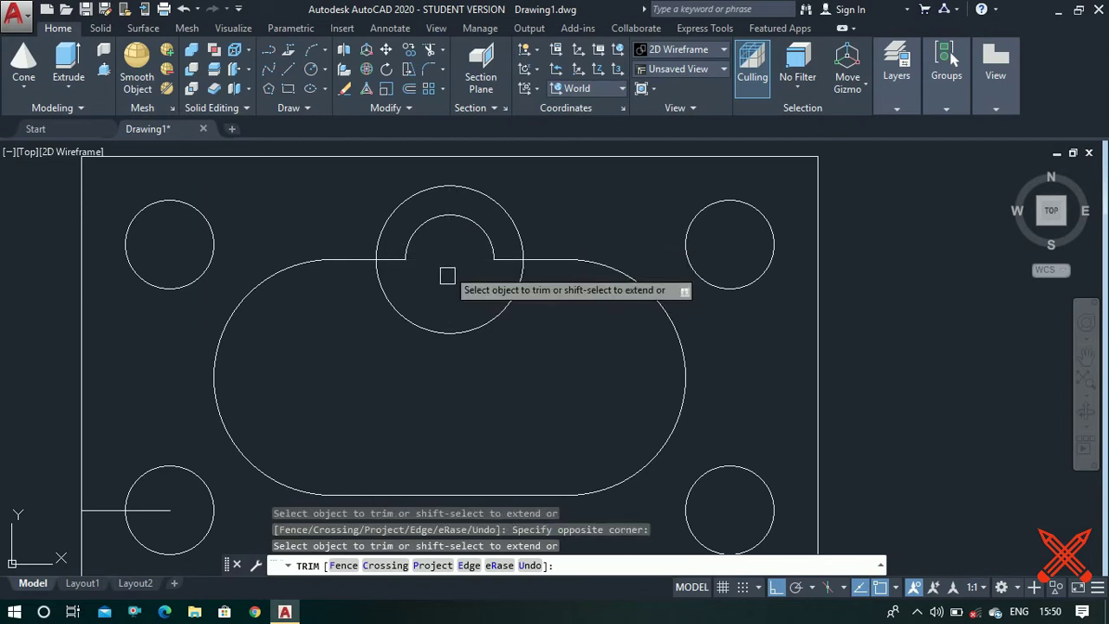
- Draw a 4-diameter circle inside the slot's right half
scroll(598, 303, "down", 2)
scroll(626, 341, "up", 2)
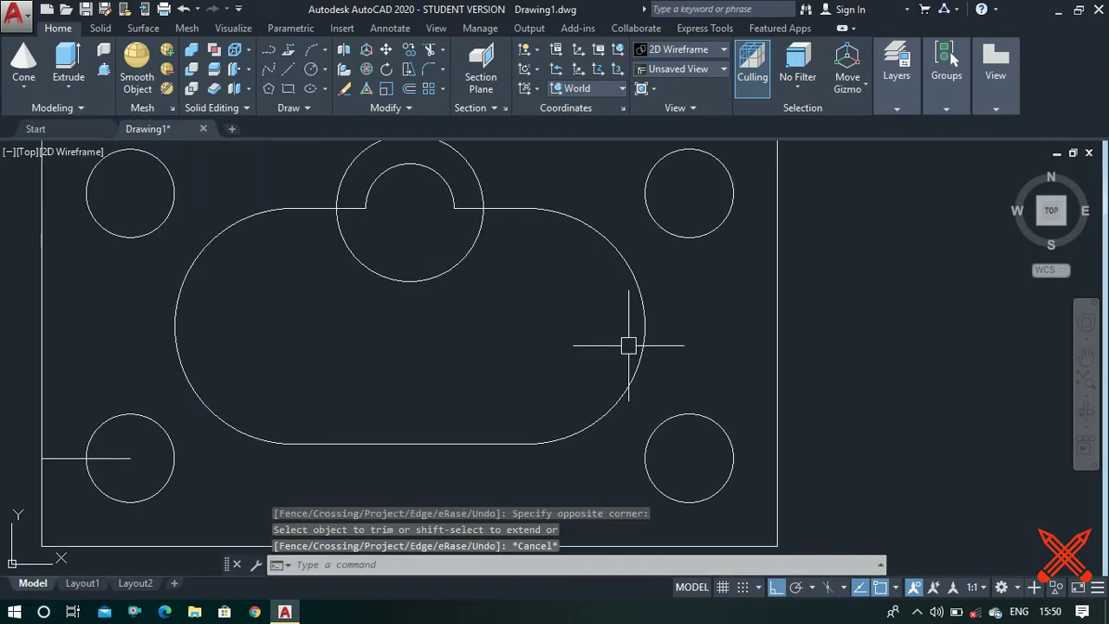
type("c")
key("Return")
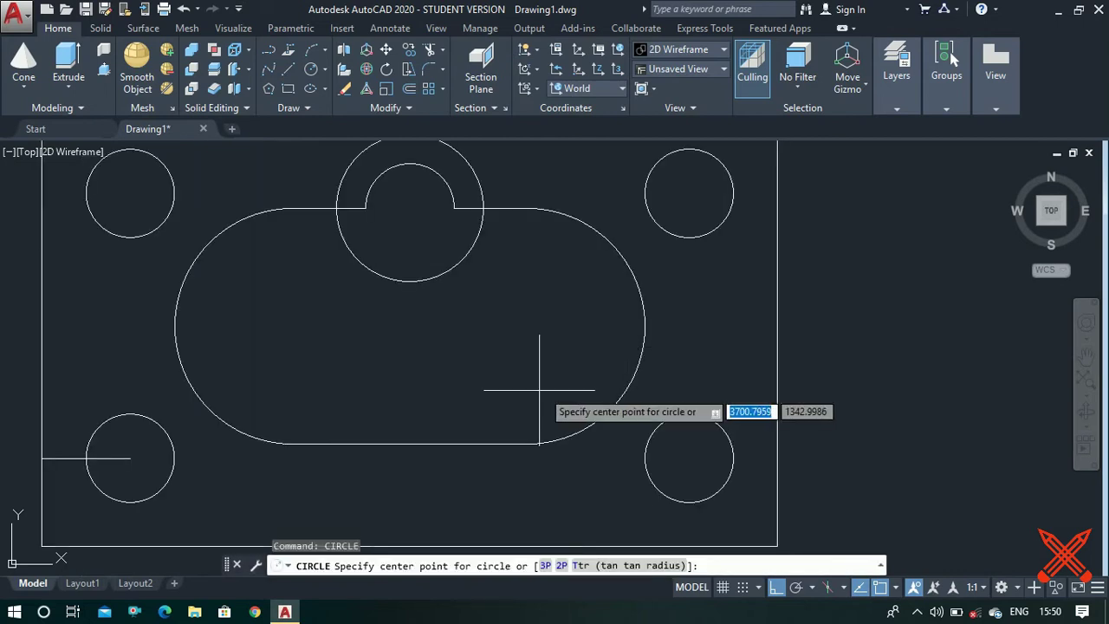
left_click(527, 327)
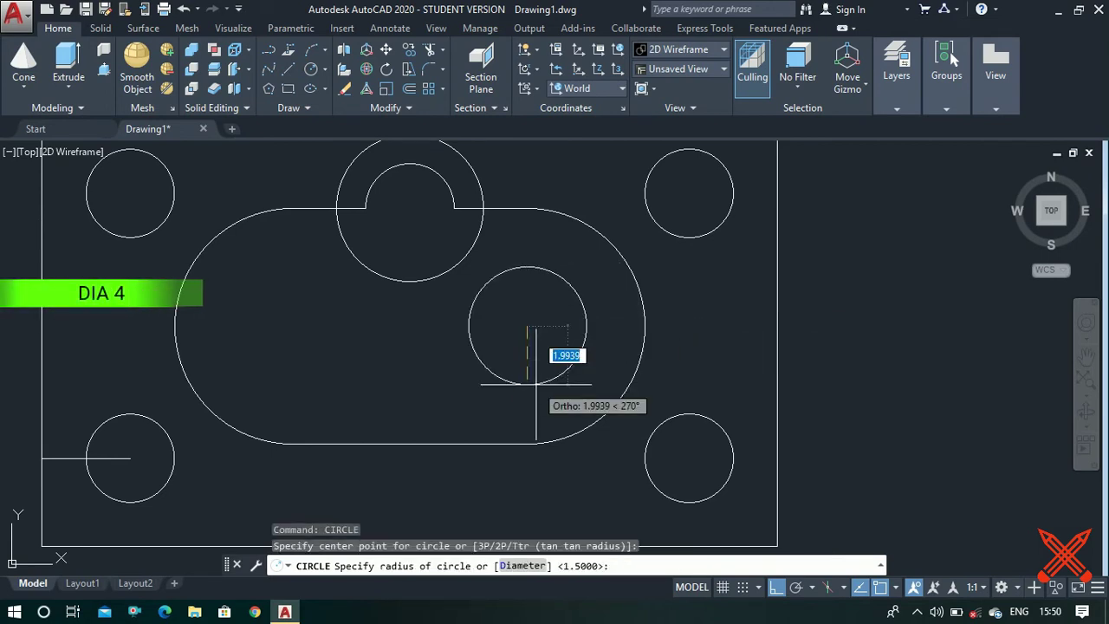
type("d")
key("Return")
type("4")
key("Return")
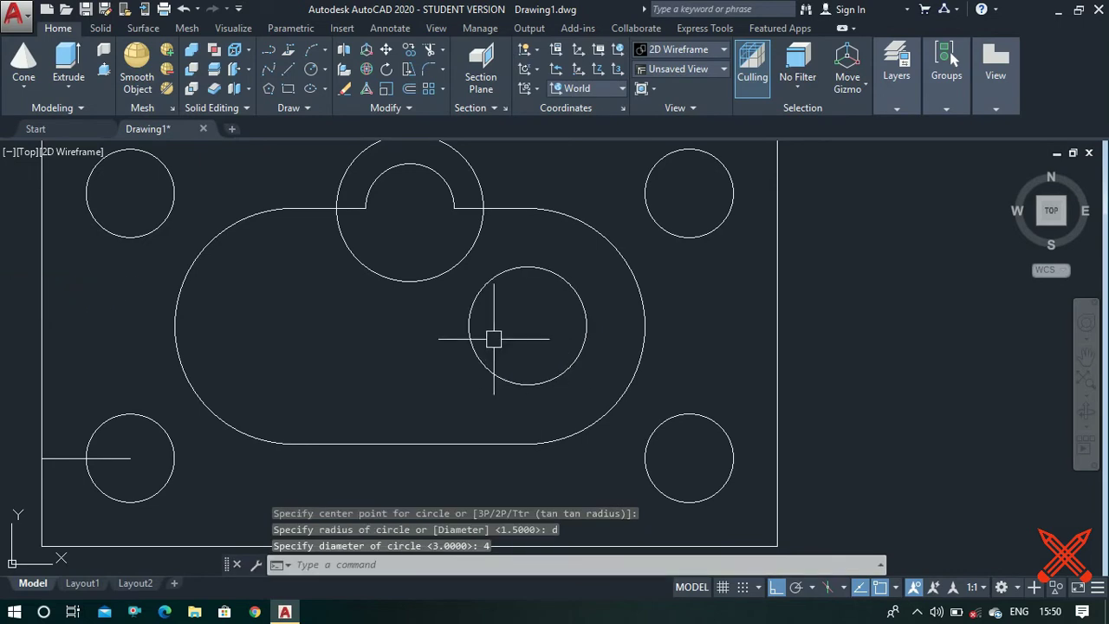
scroll(494, 339, "down", 1)
type("j")
key("Return")
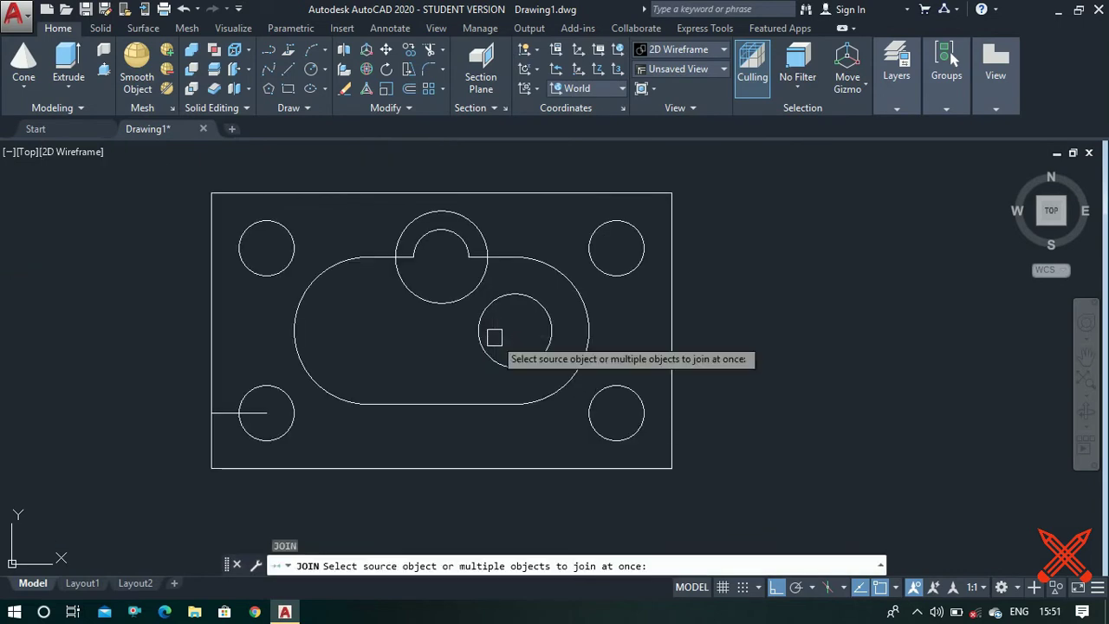
- Join the slot's straight edges and arcs, including the notch arc, into one polyline
left_click(465, 402)
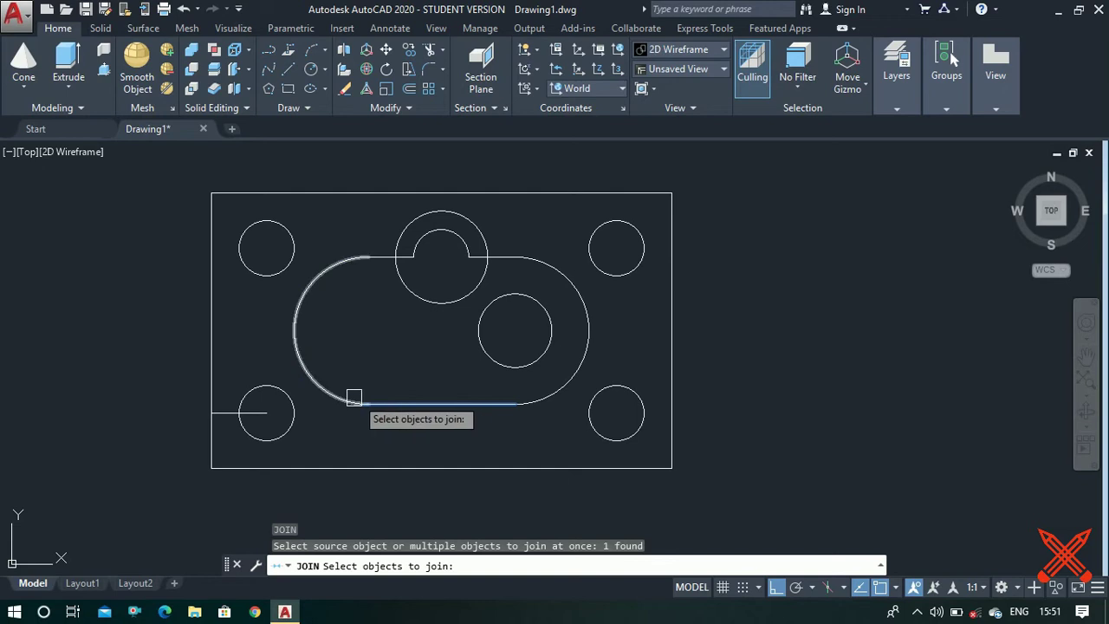
left_click(354, 395)
scroll(376, 255, "up", 3)
left_click(379, 255)
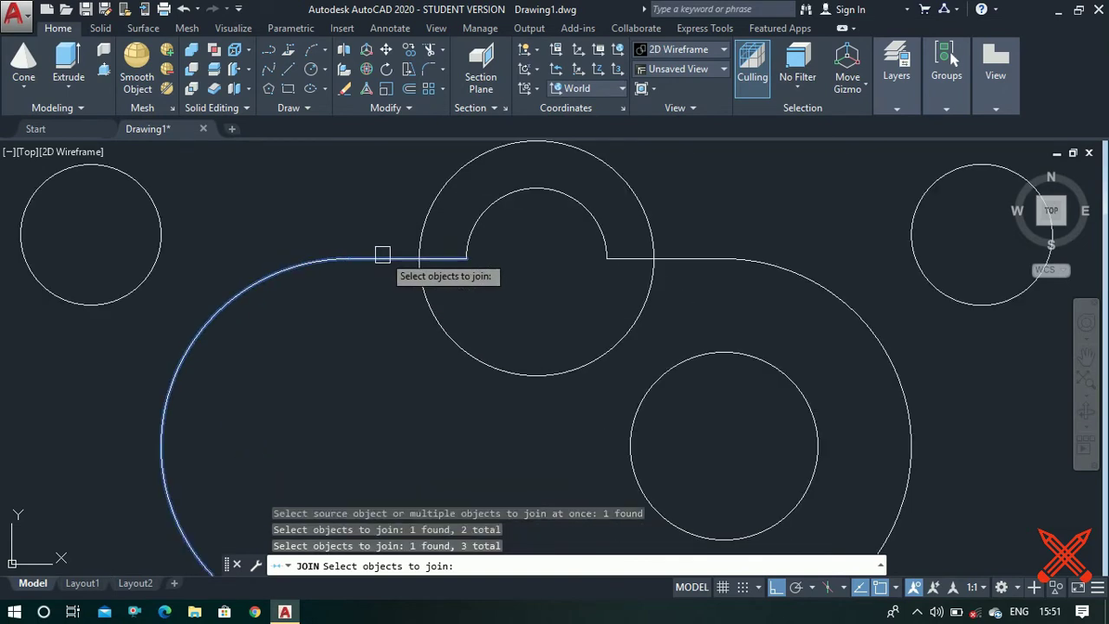
left_click(487, 216)
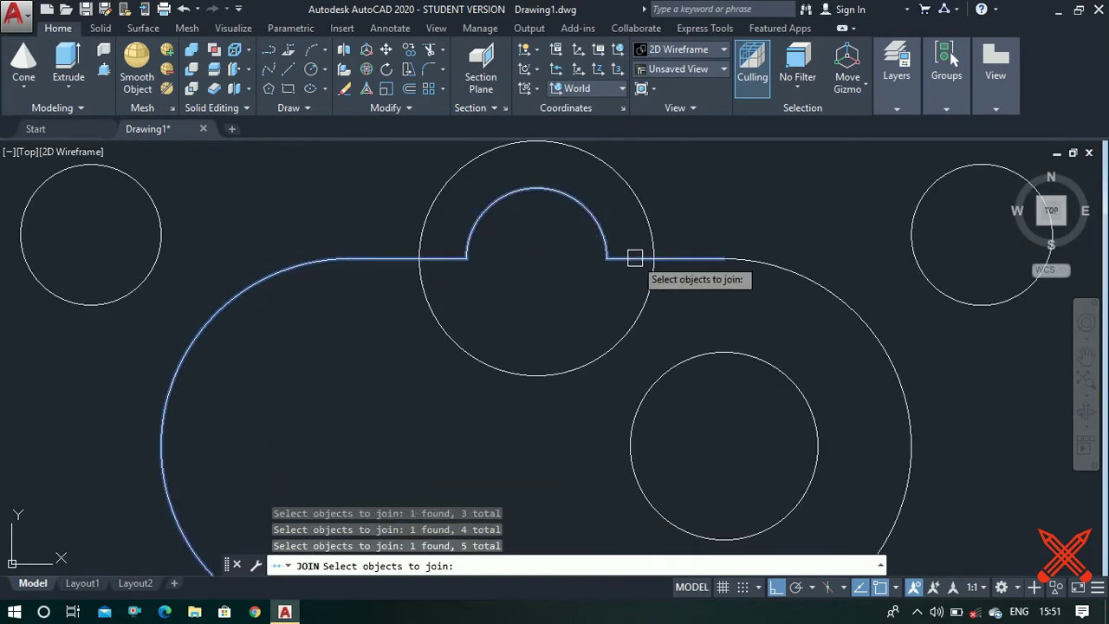
left_click(707, 258)
scroll(707, 258, "down", 2)
scroll(619, 351, "down", 4)
scroll(630, 364, "up", 2)
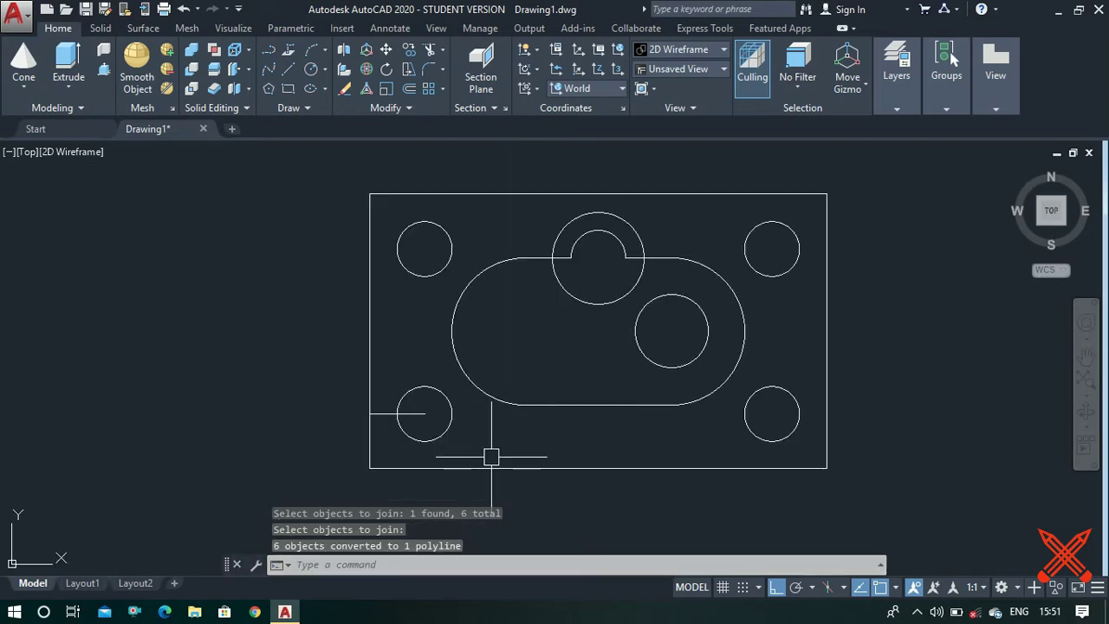
- Erase the stray horizontal and vertical construction lines near the lower-left hole
left_click(450, 408)
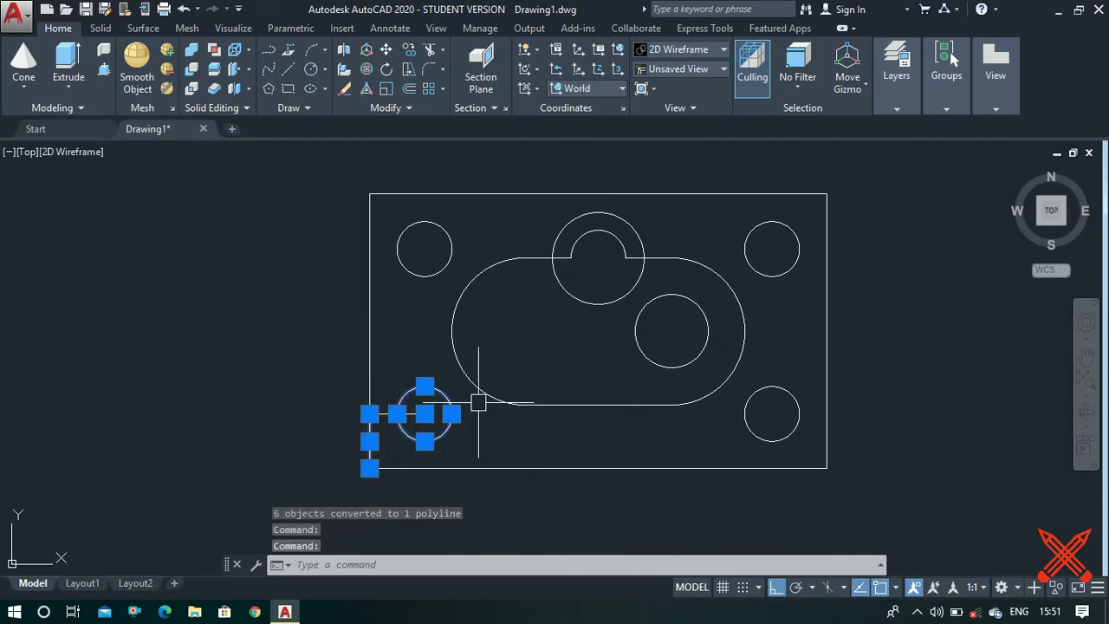
key("Escape")
scroll(388, 408, "up", 4)
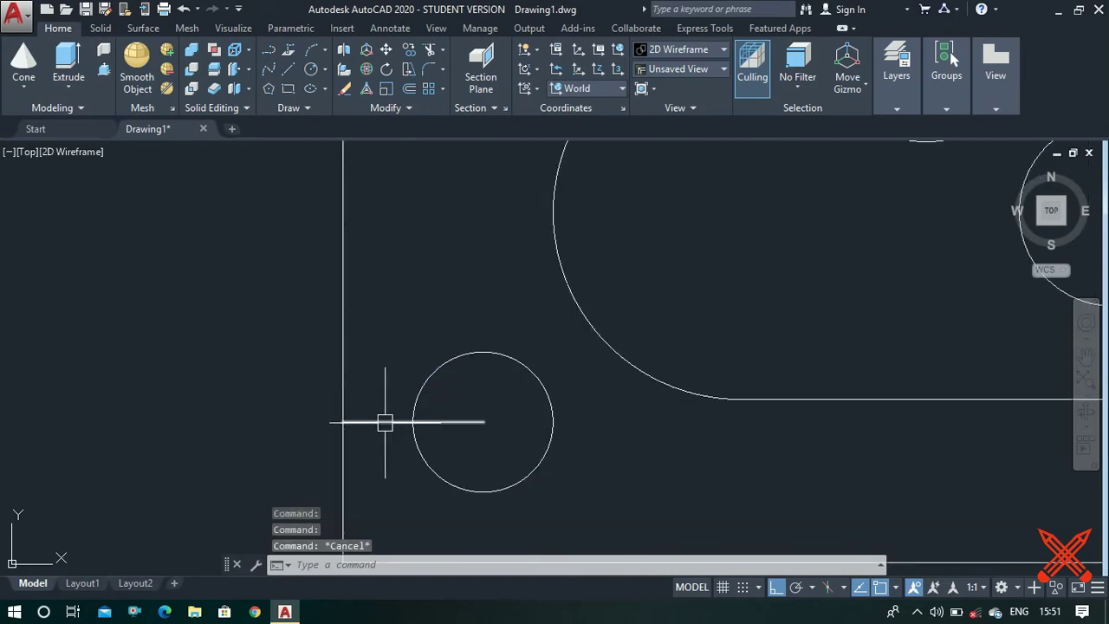
left_click(385, 423)
scroll(413, 367, "down", 2)
left_click(370, 448)
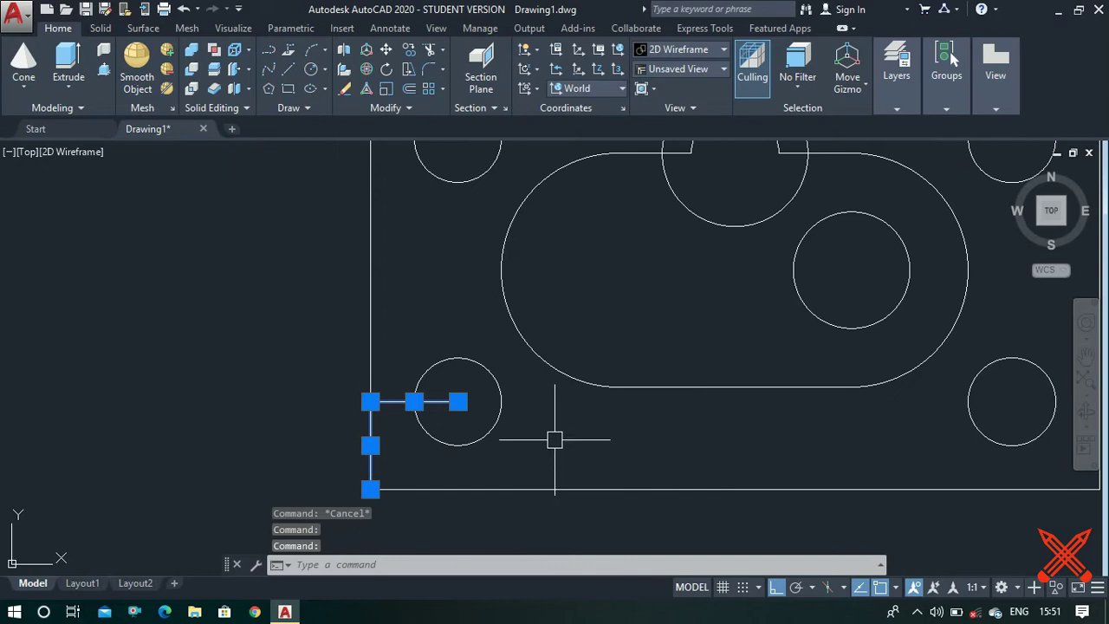
key("Delete")
- Begin entering the FILLET command, correcting a typo
scroll(280, 424, "down", 3)
scroll(390, 416, "up", 2)
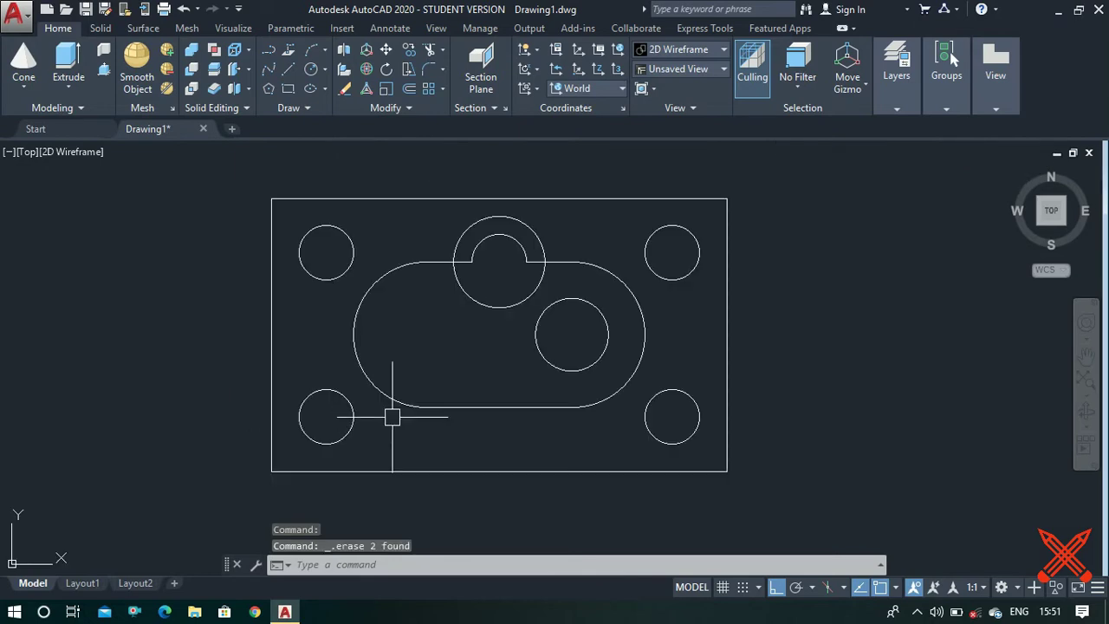
left_click(393, 418)
type("FILLa")
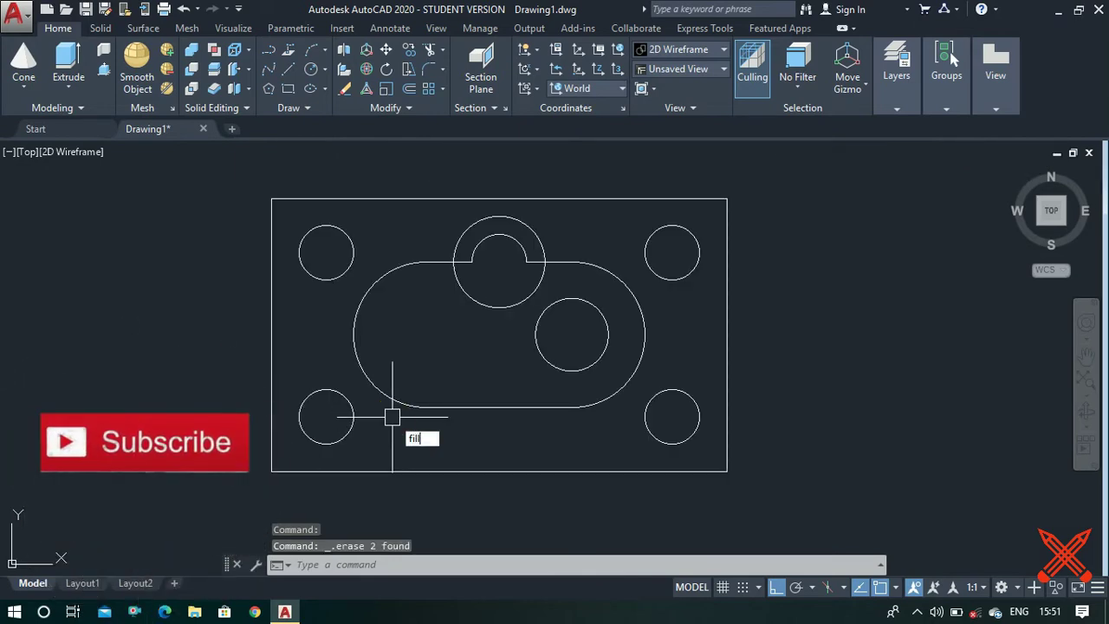
key("BackSpace")
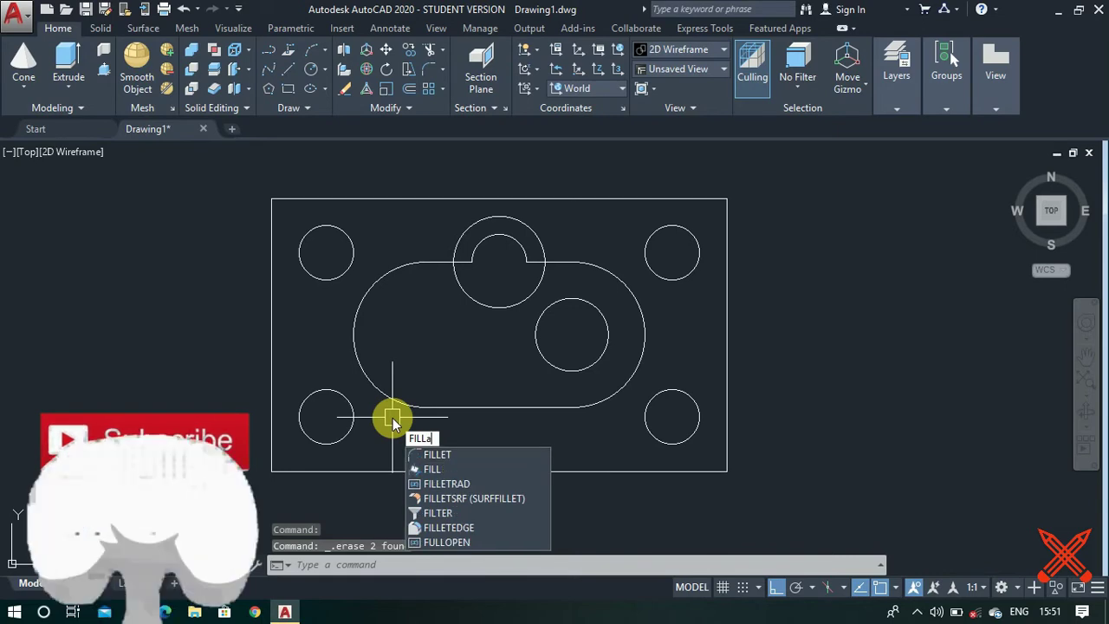
- Fillet all four corners of the outer plate polyline with radius 1
type("ET")
key("Return")
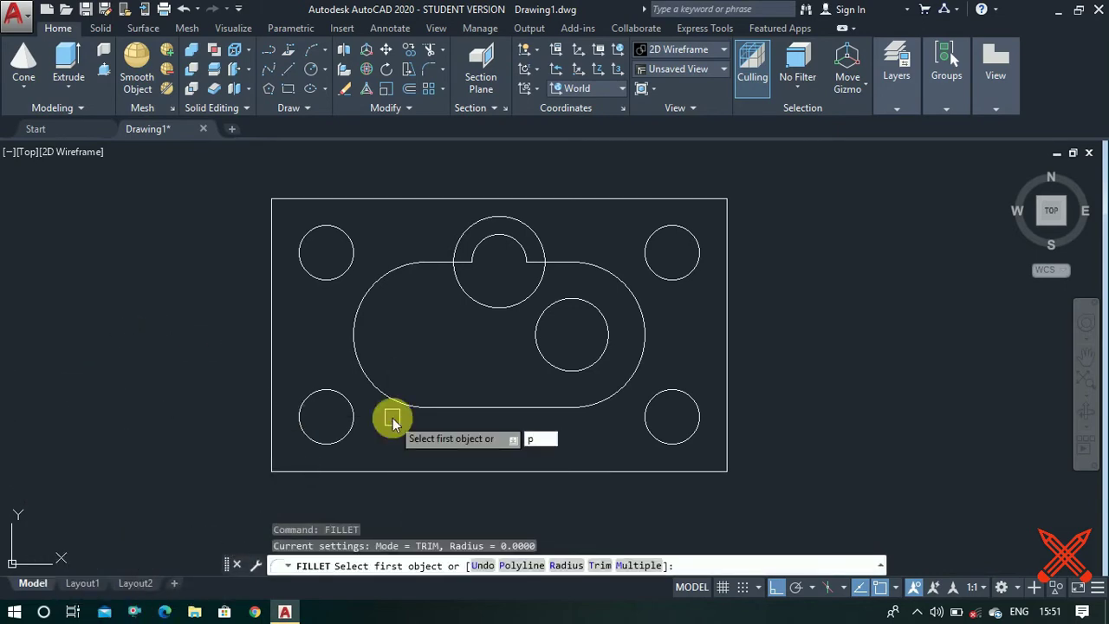
key("Return")
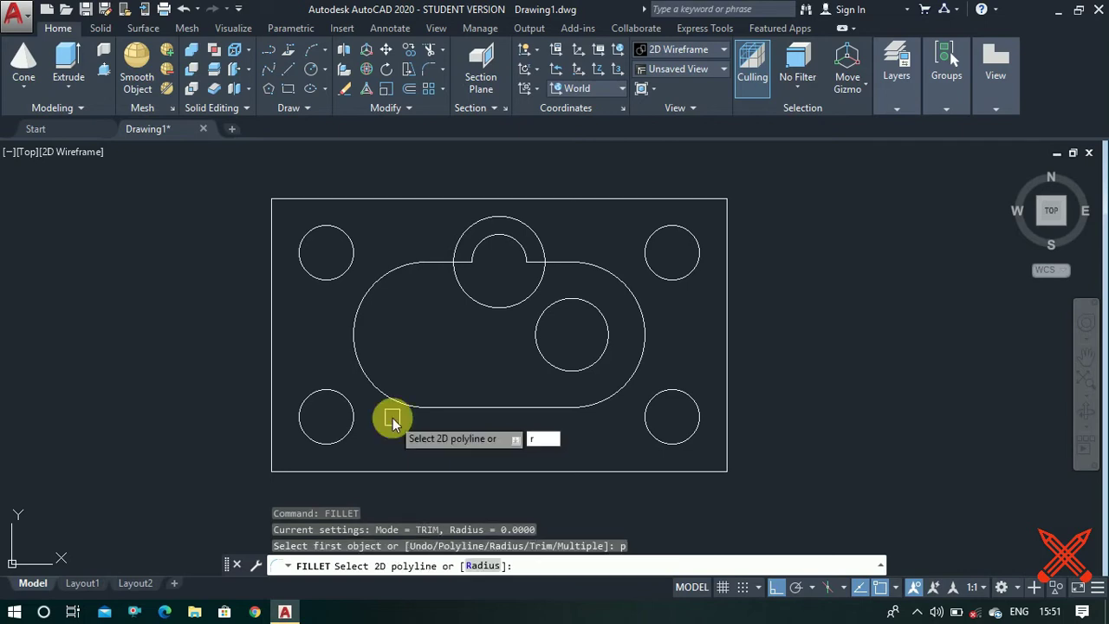
key("Return")
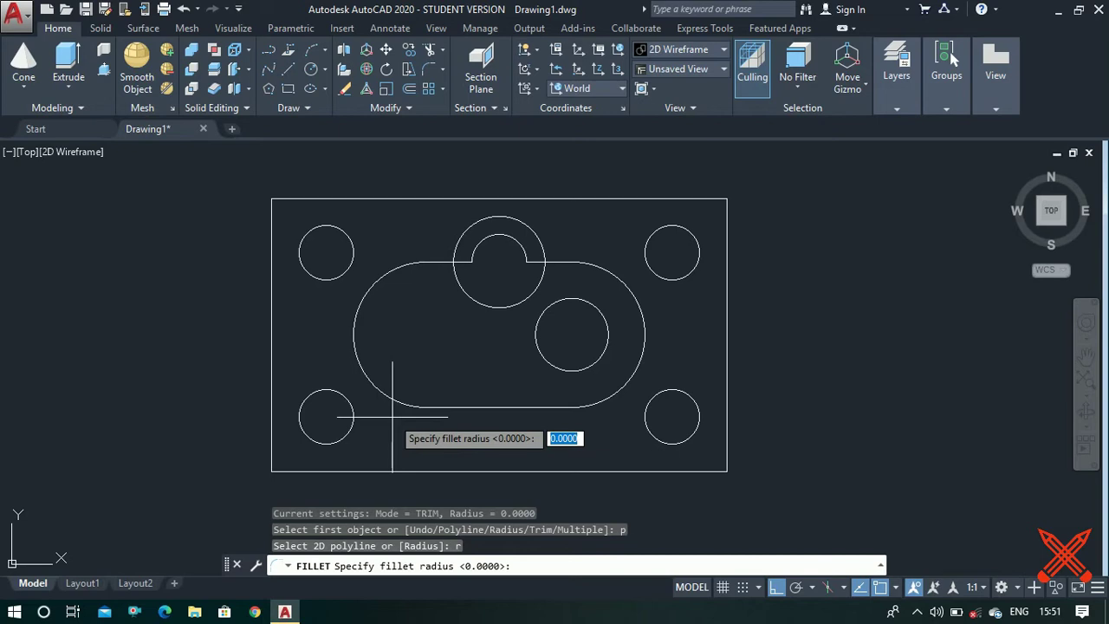
key("Return")
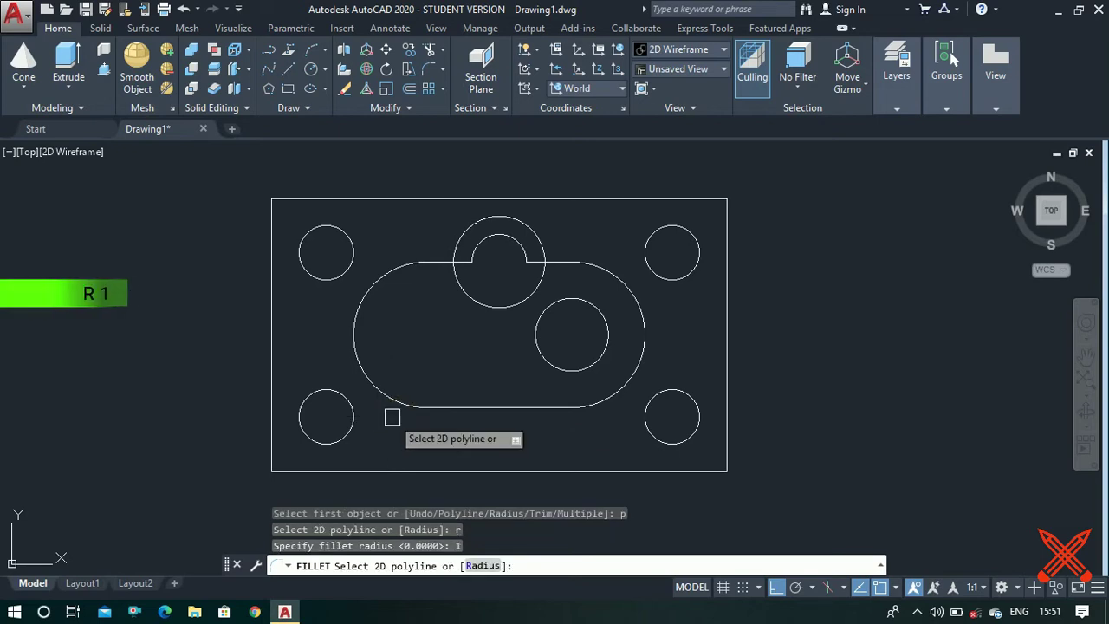
scroll(419, 401, "down", 2)
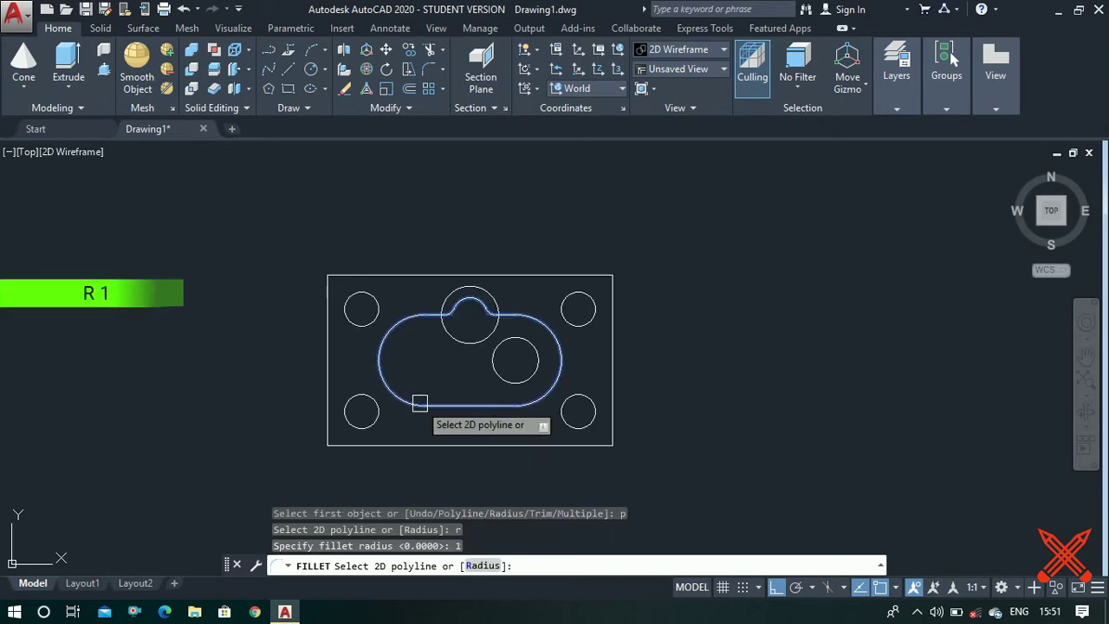
left_click(390, 445)
scroll(486, 363, "down", 2)
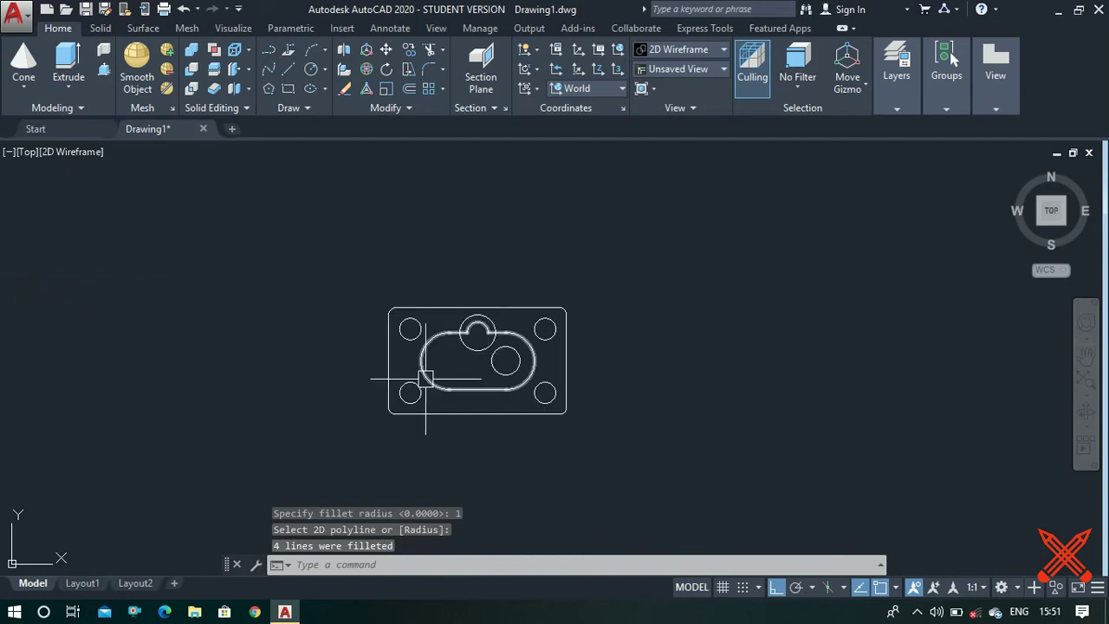
scroll(425, 379, "up", 2)
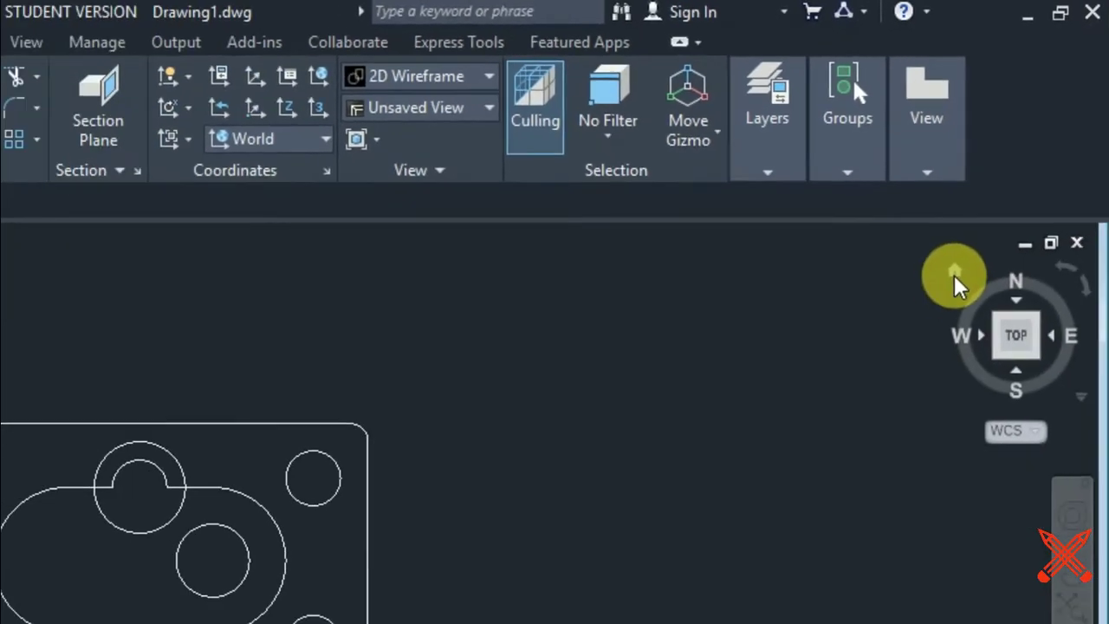
left_click(890, 390)
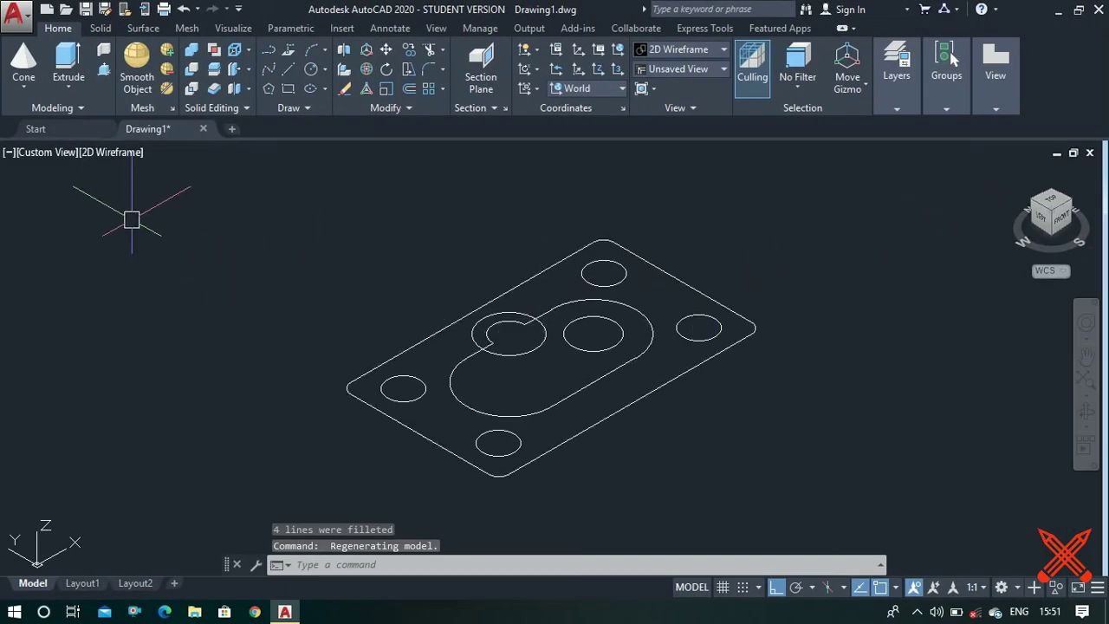
- Extrude the rounded outer plate outline into a 6-unit-thick solid
left_click(70, 65)
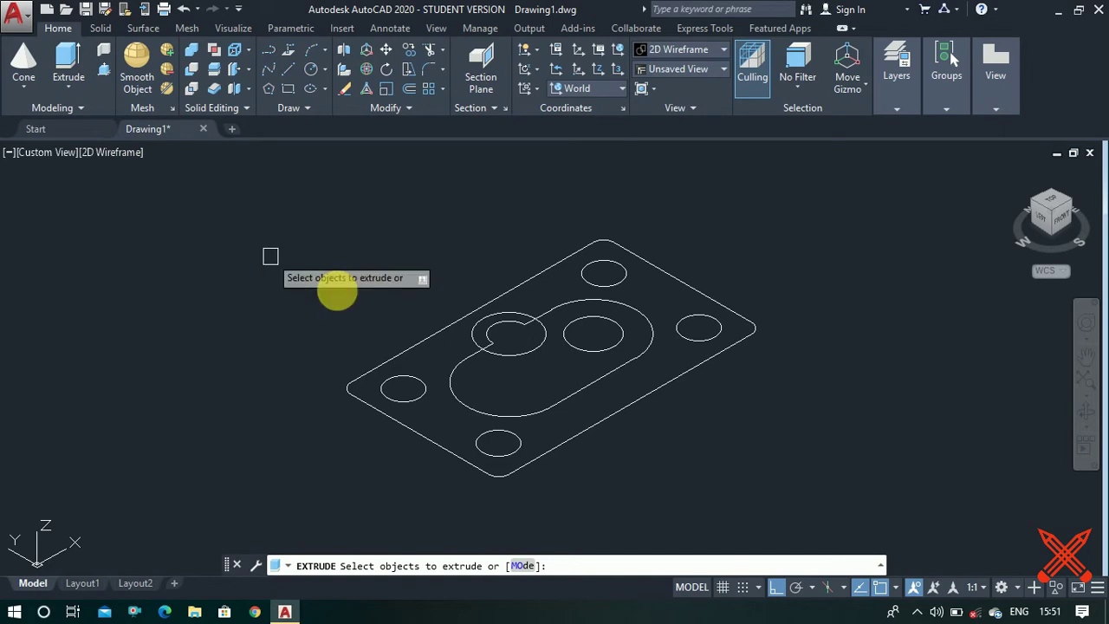
left_click(428, 348)
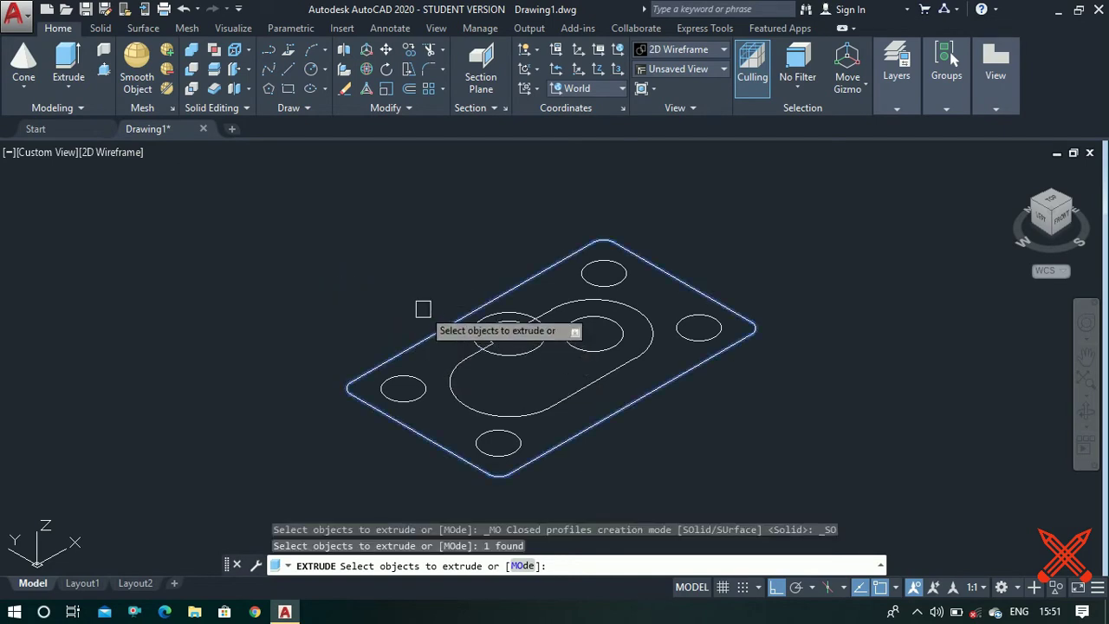
key("Return")
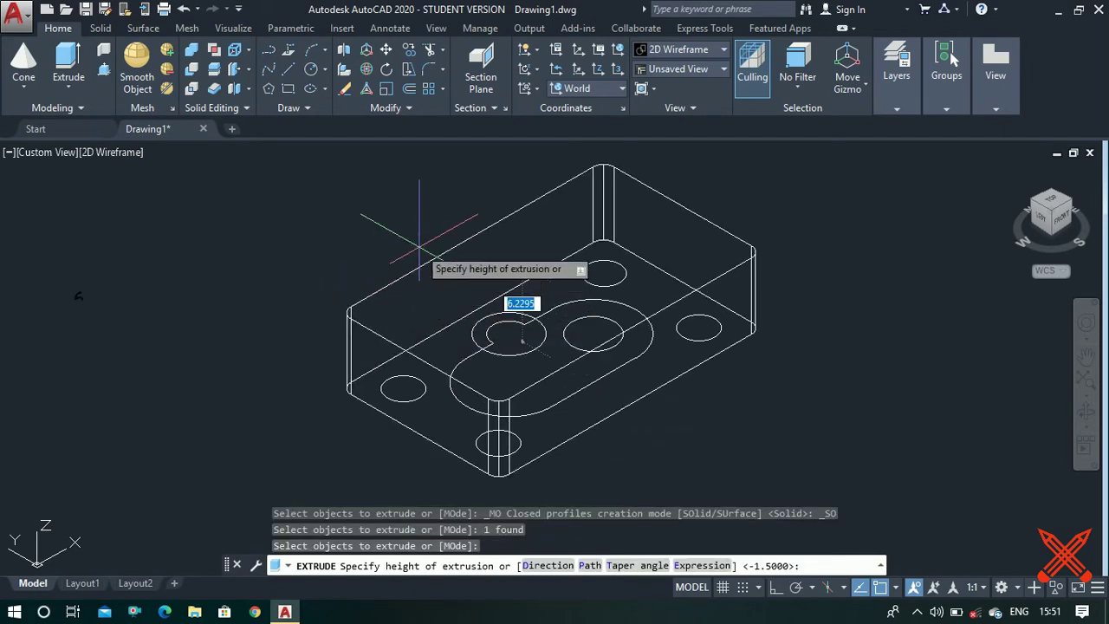
type("6")
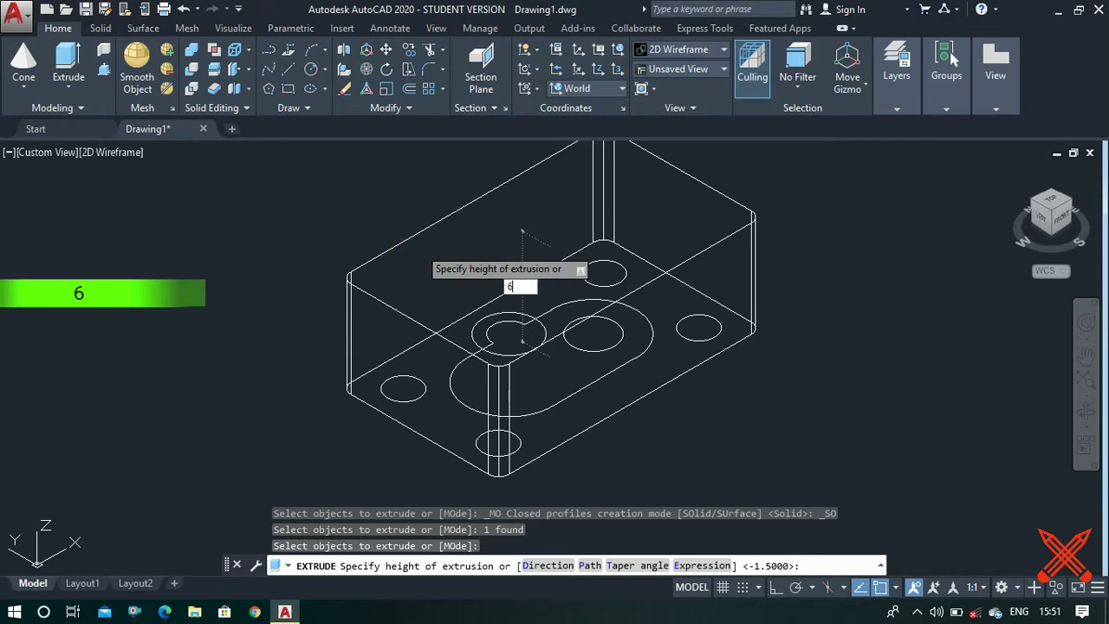
key("Return")
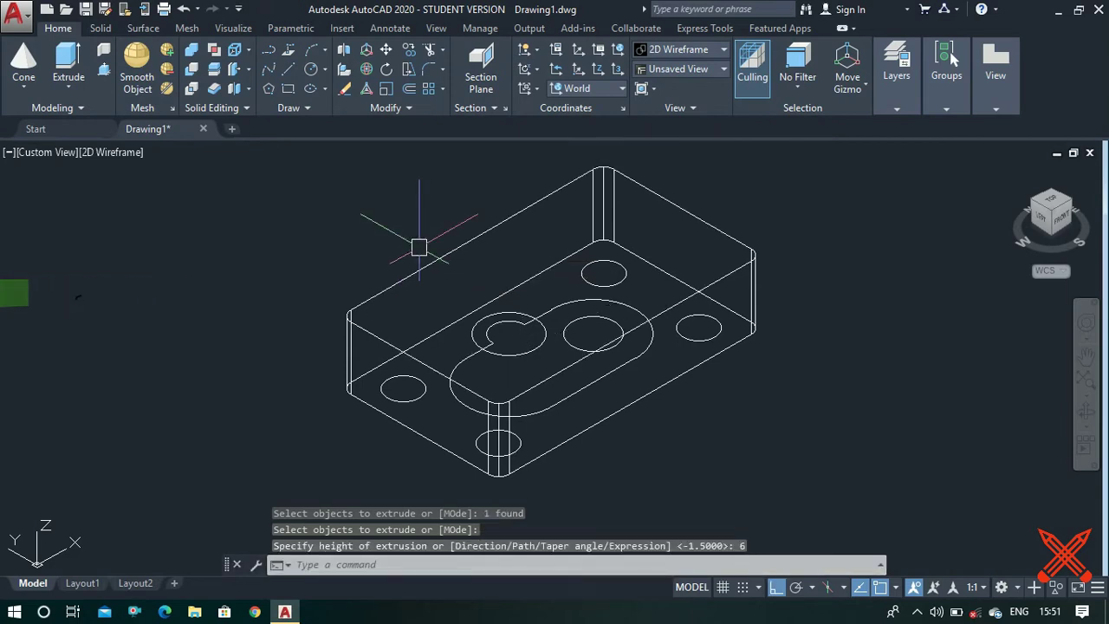
key("Return")
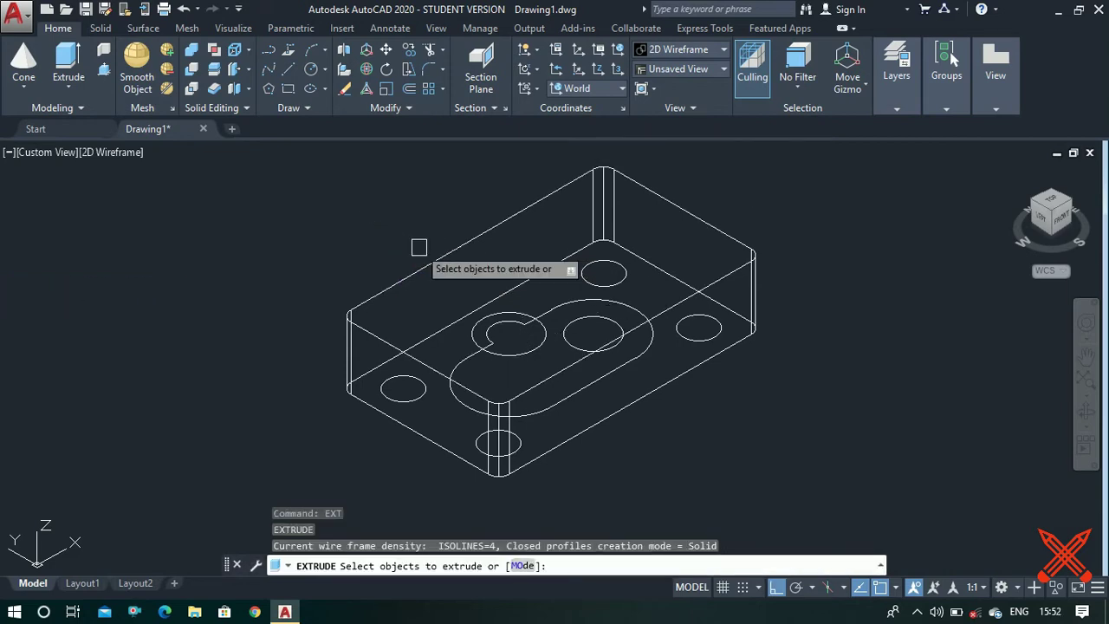
- Extrude the four corner hole circles into tall cylinders rising above the plate
left_click(392, 385)
left_click(474, 433)
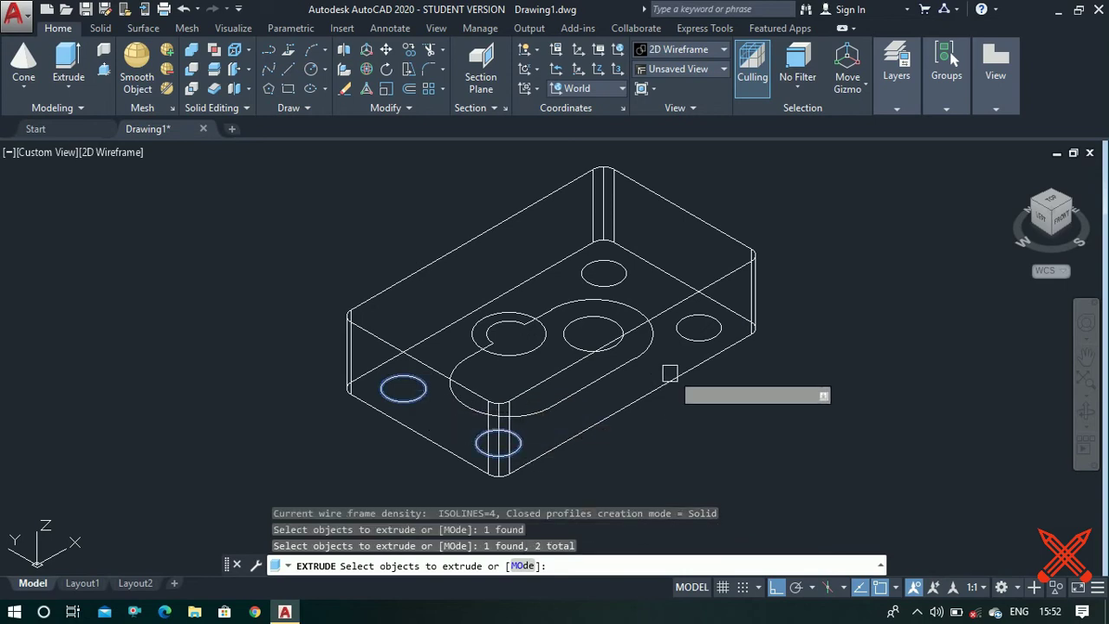
left_click(691, 337)
left_click(619, 272)
key("Return")
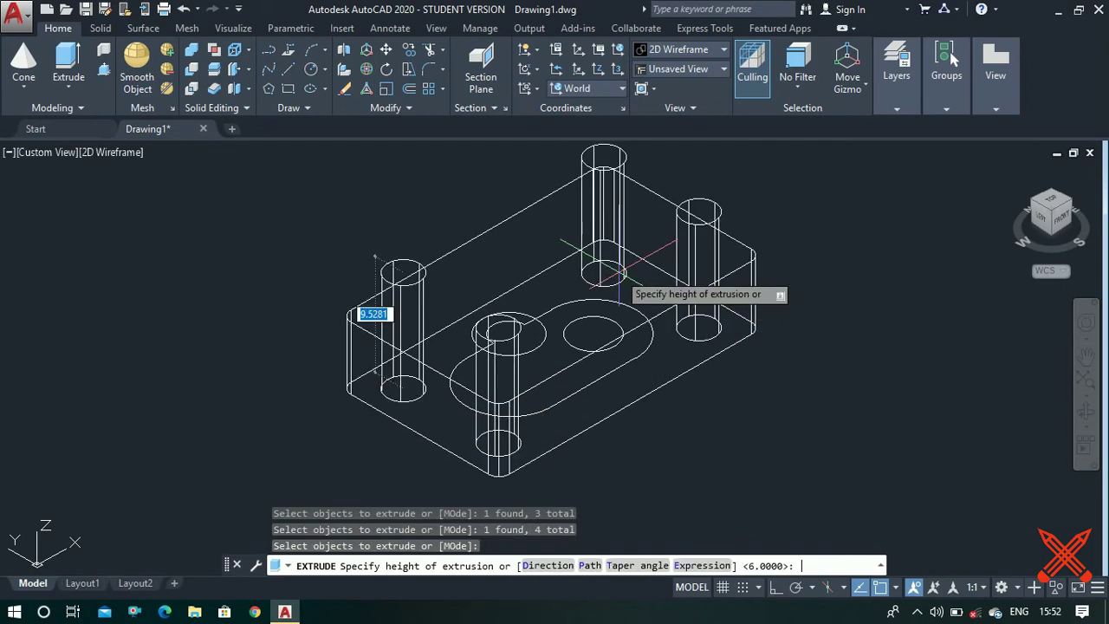
scroll(613, 280, "down", 3)
scroll(603, 210, "up", 3)
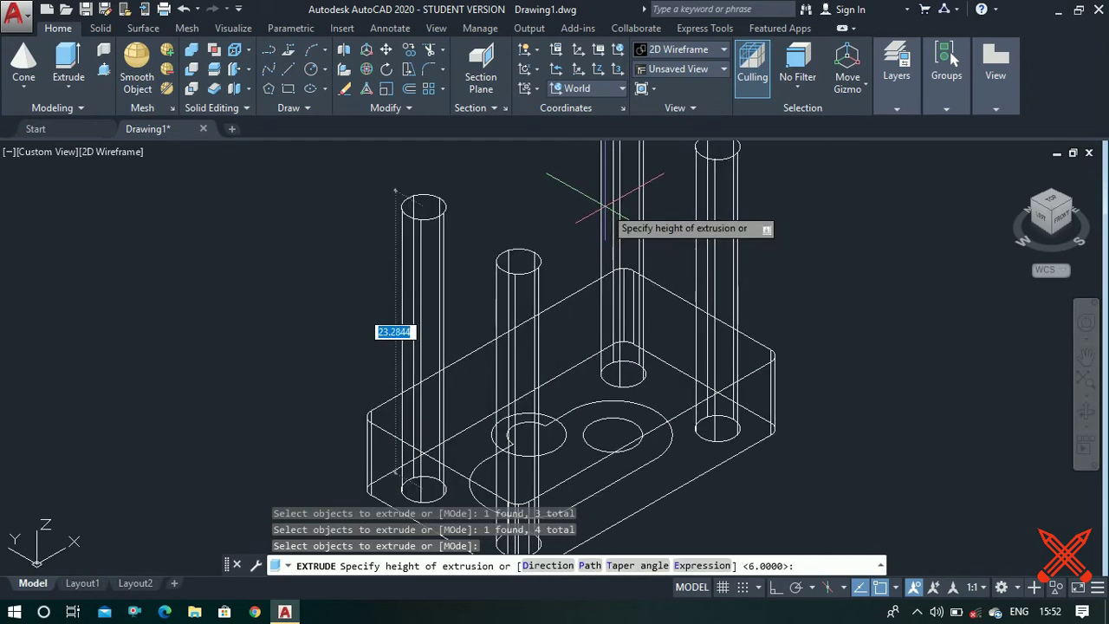
left_click(519, 178)
scroll(520, 178, "down", 5)
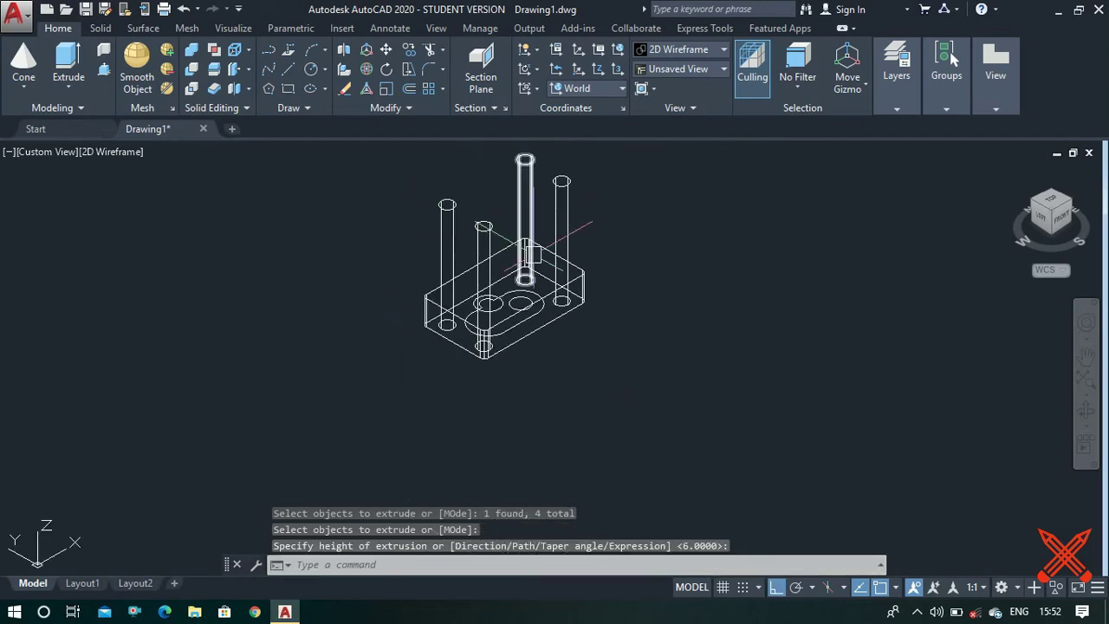
scroll(552, 286, "up", 2)
scroll(566, 235, "up", 2)
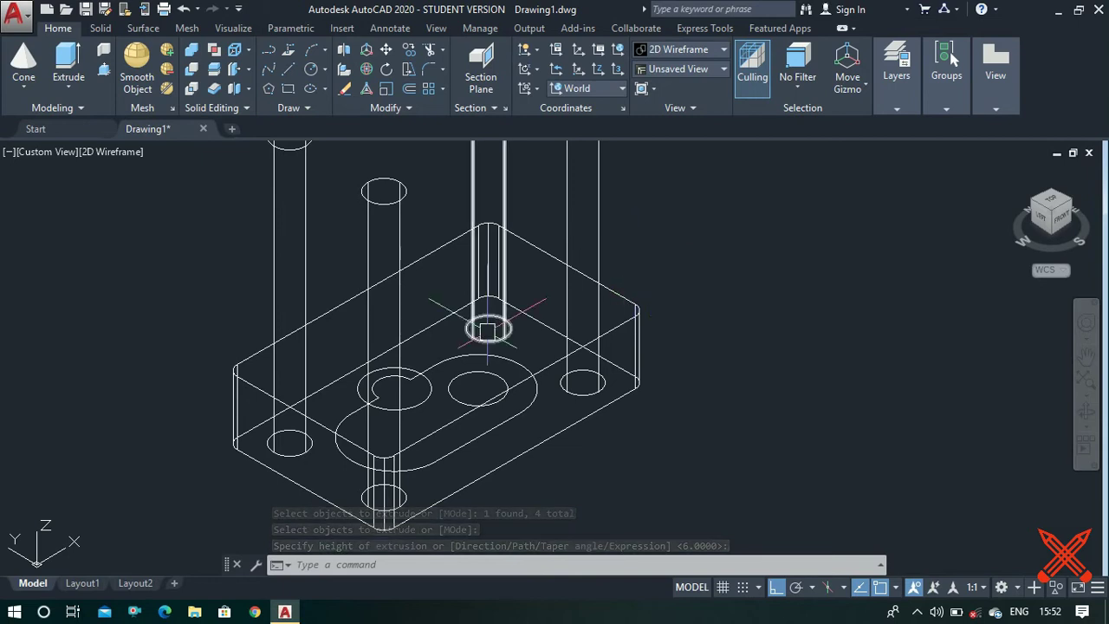
scroll(653, 287, "down", 2)
scroll(598, 351, "up", 2)
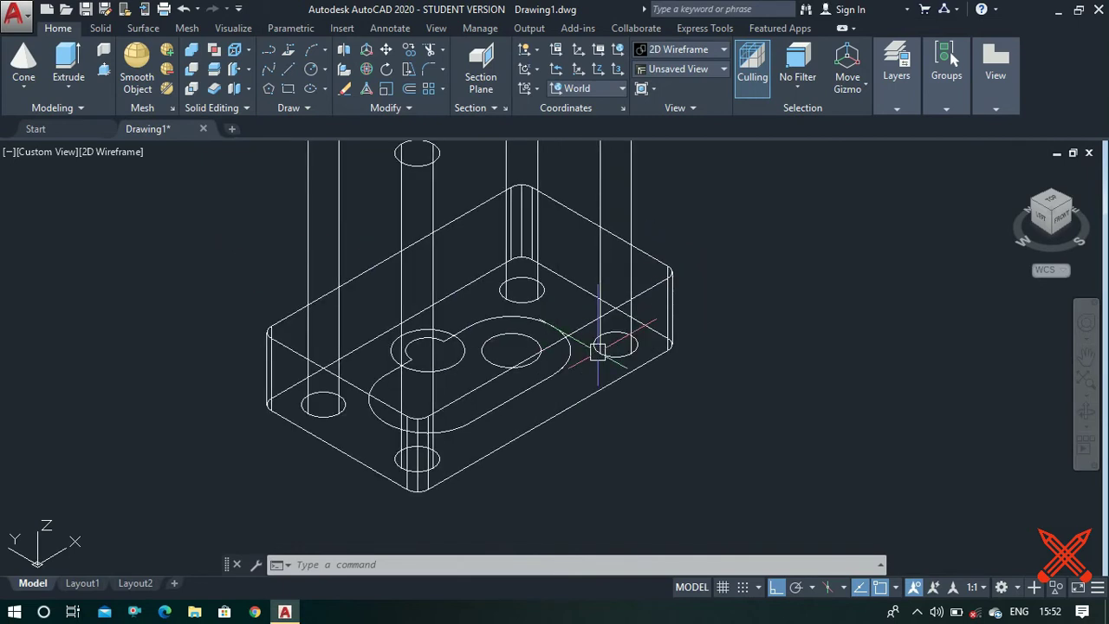
key("Return")
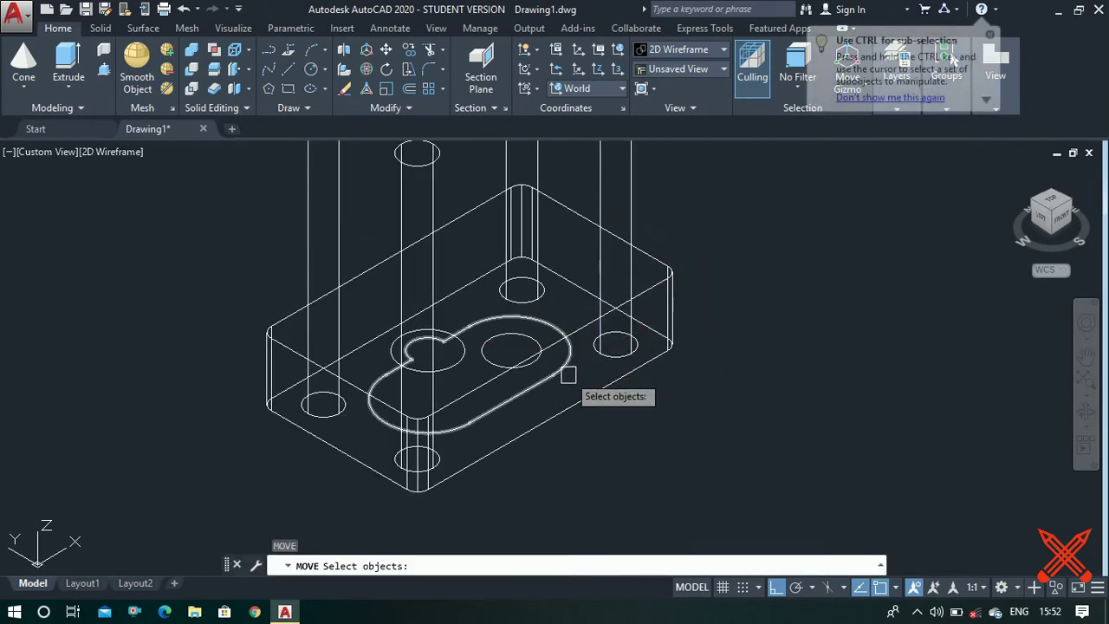
- Move the slot outline up 6 units onto the plate's top face
left_click(567, 374)
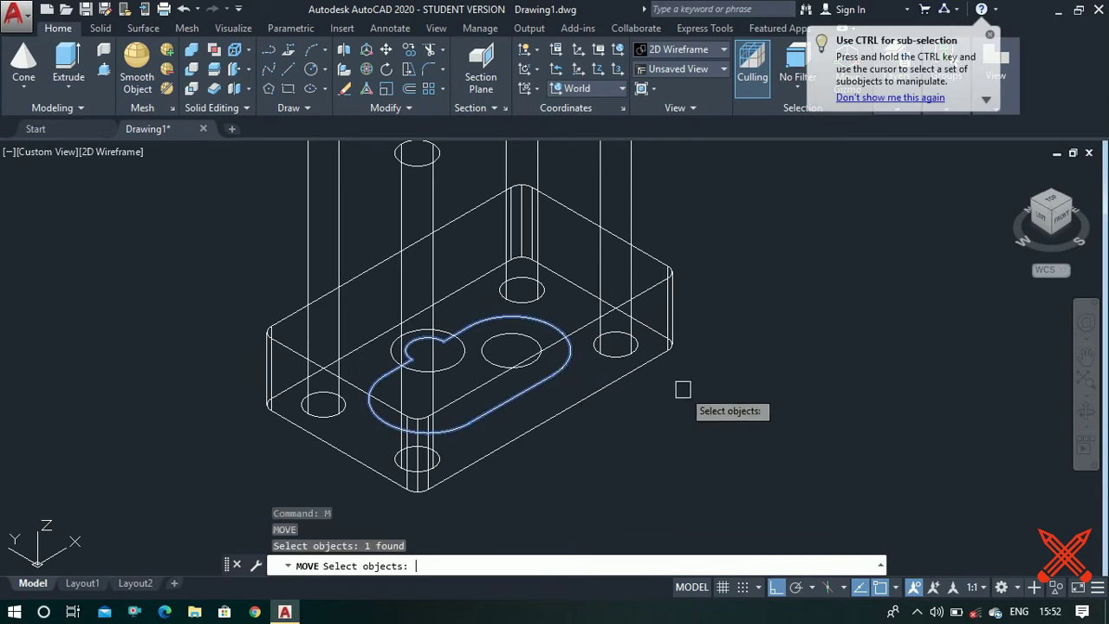
key("Return")
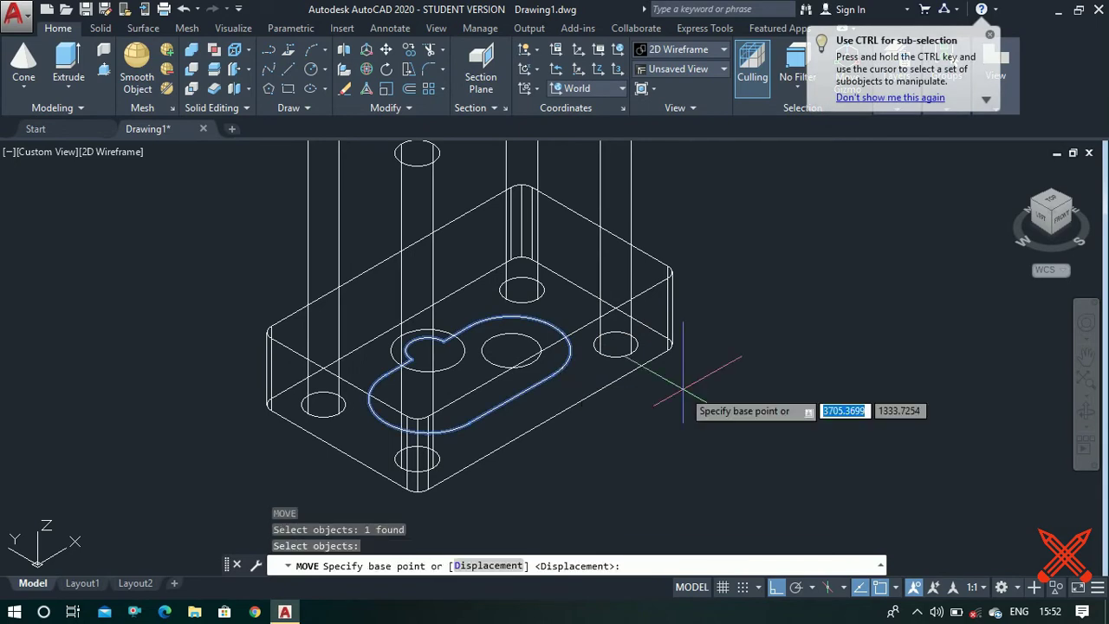
left_click(637, 419)
type("6")
key("Return")
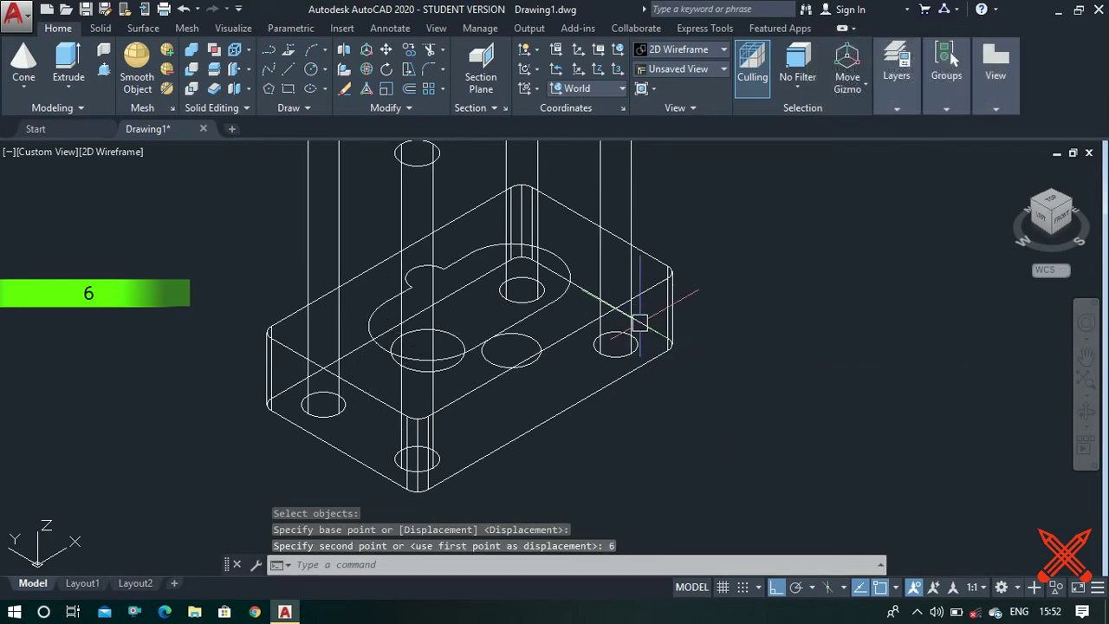
- Move the middle circle up 6 units onto the plate's top face
right_click(639, 321)
key("Return")
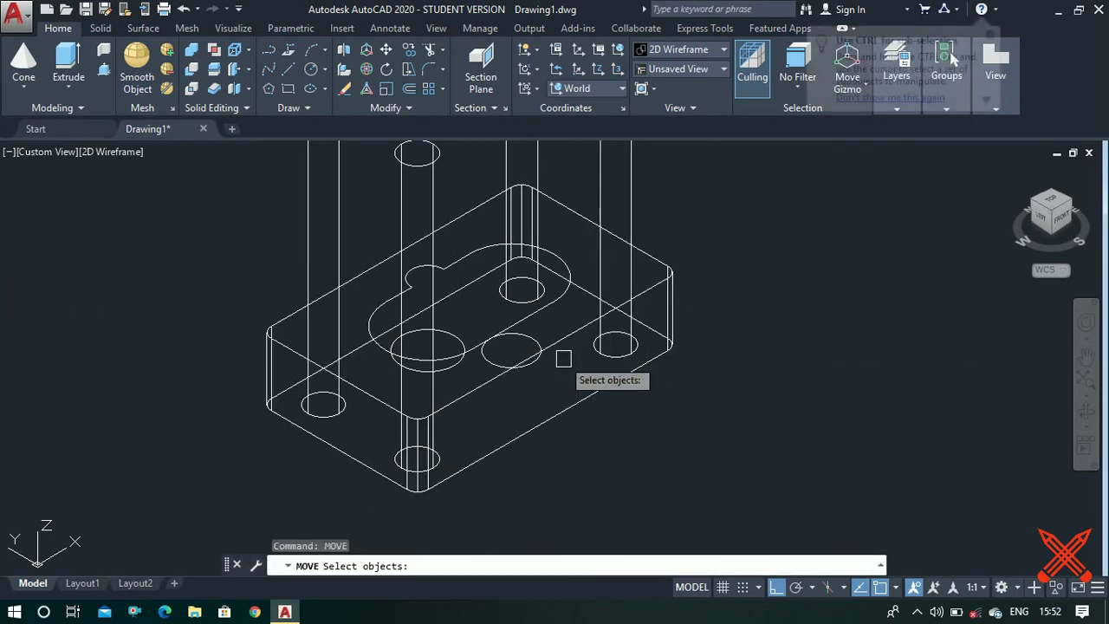
left_click(535, 330)
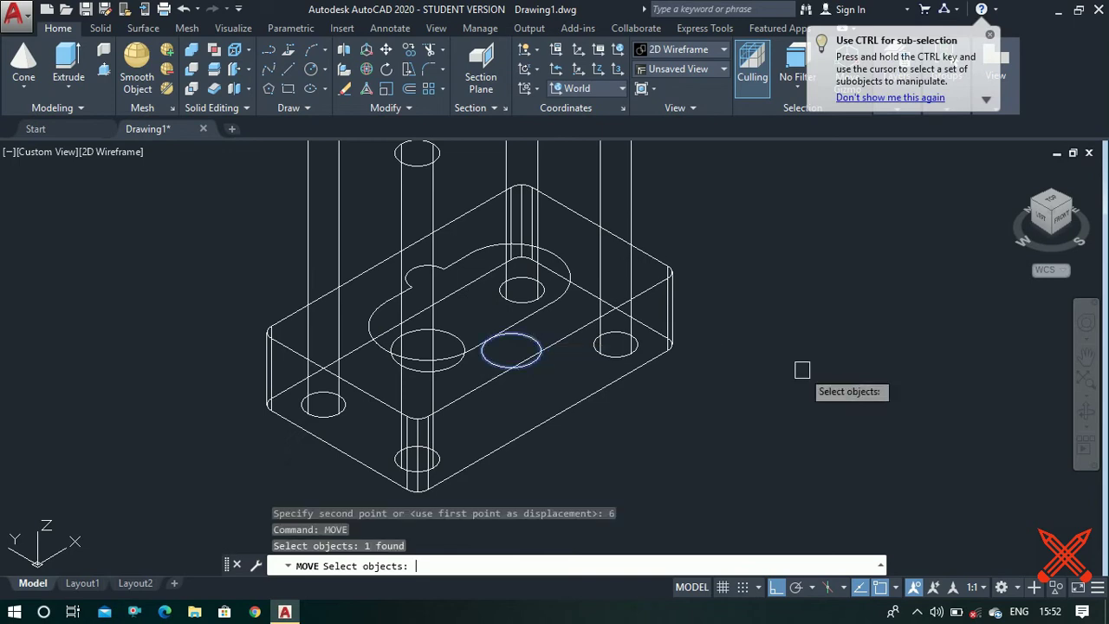
key("Return")
left_click(777, 406)
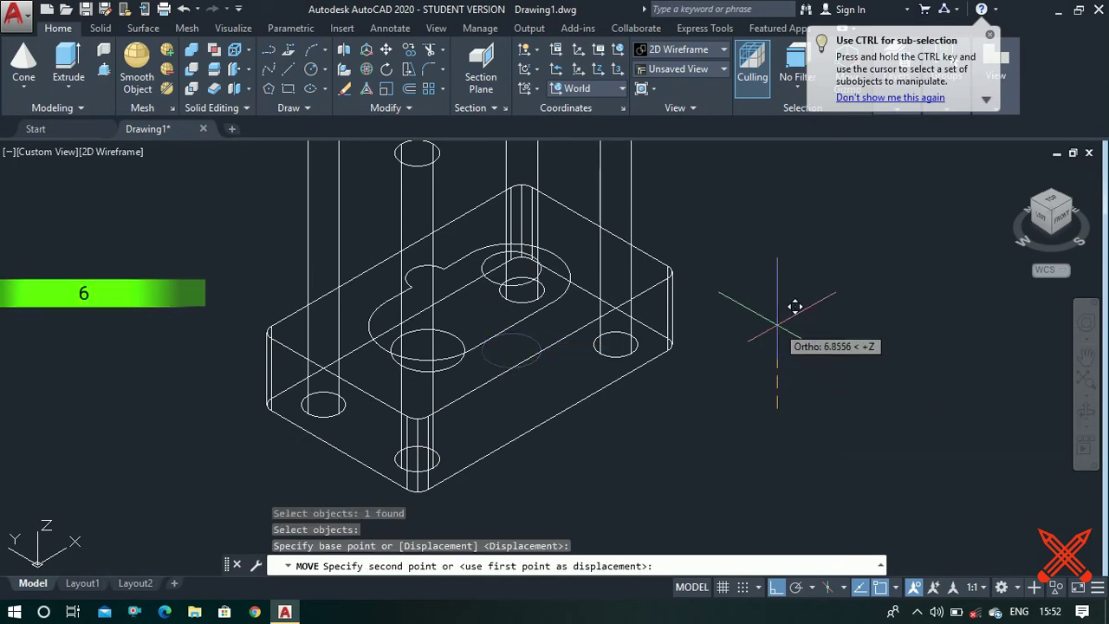
type("6")
key("Return")
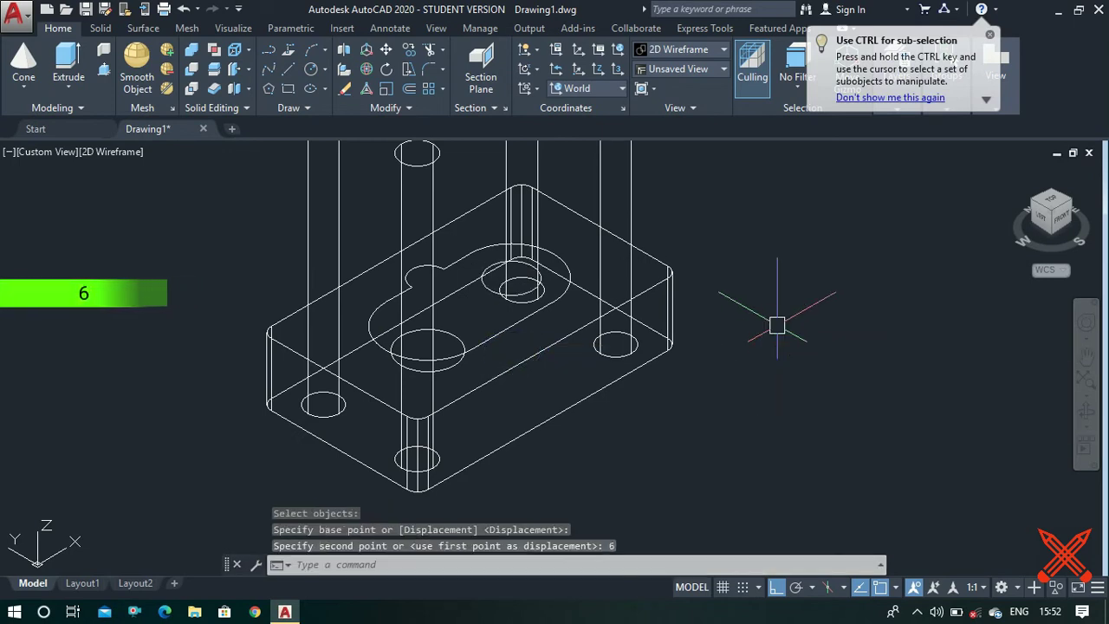
scroll(384, 323, "up", 4)
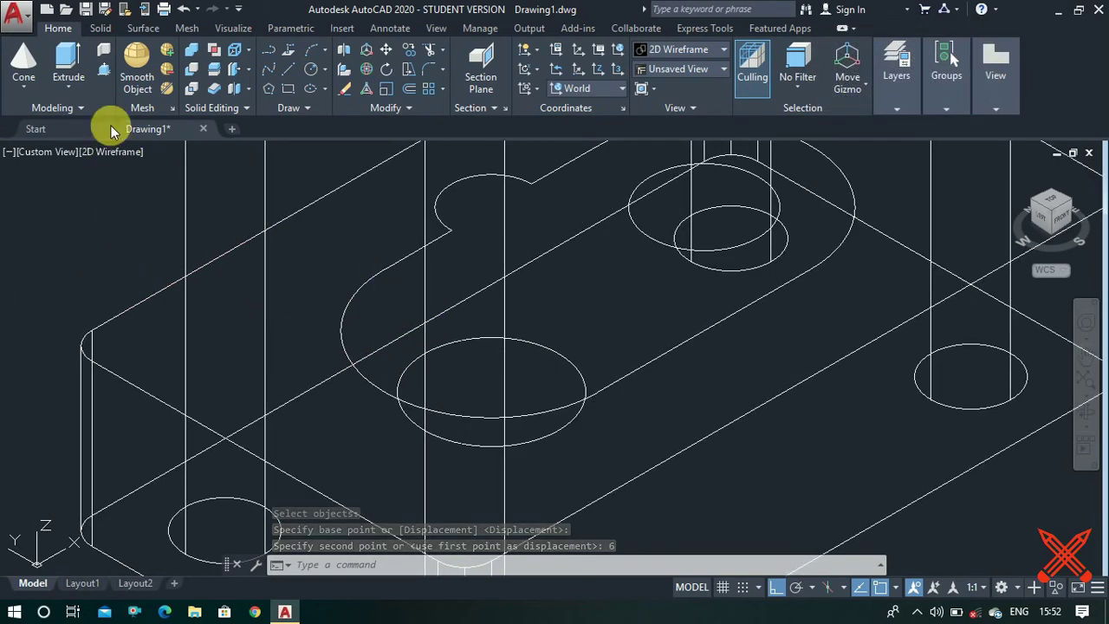
left_click(86, 68)
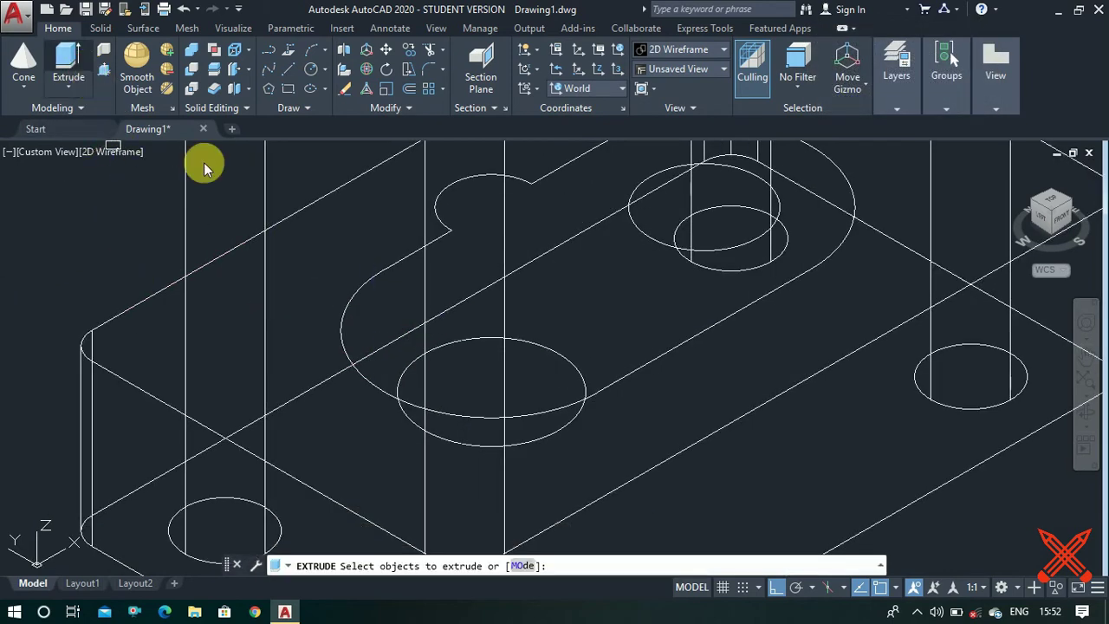
- Extrude the circle left at the plate's bottom 3 units high
left_click(555, 360)
key("Return")
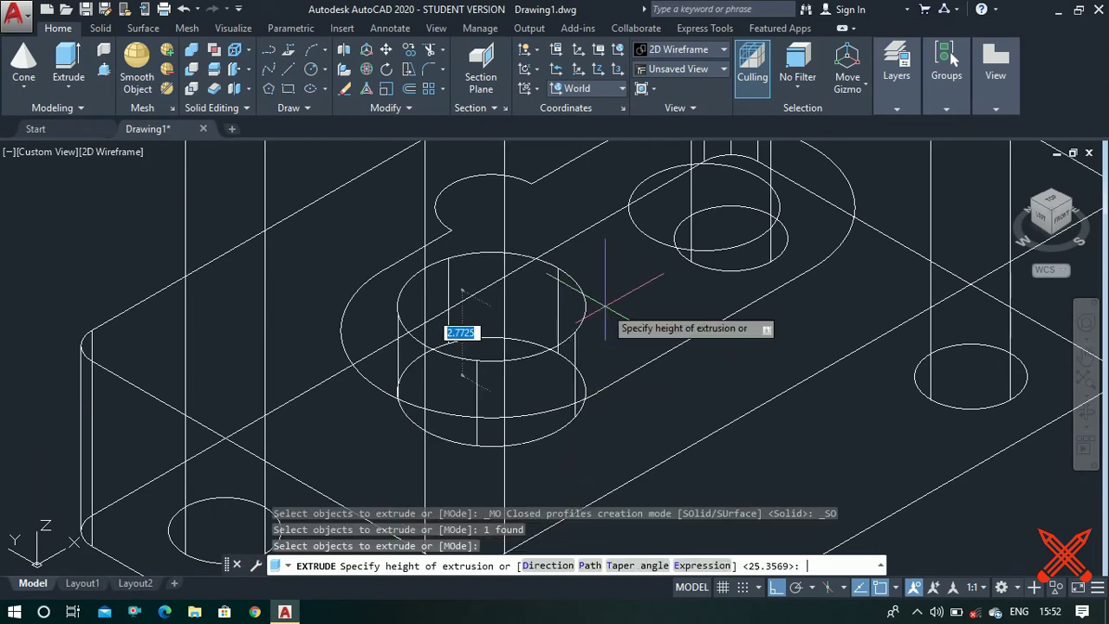
type("3")
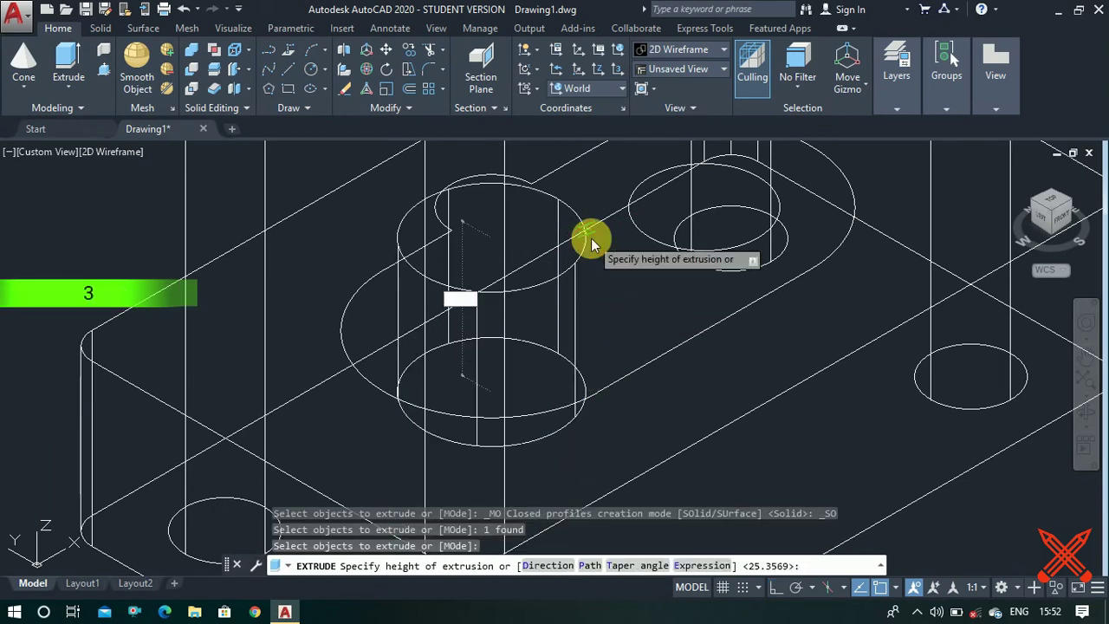
key("Return")
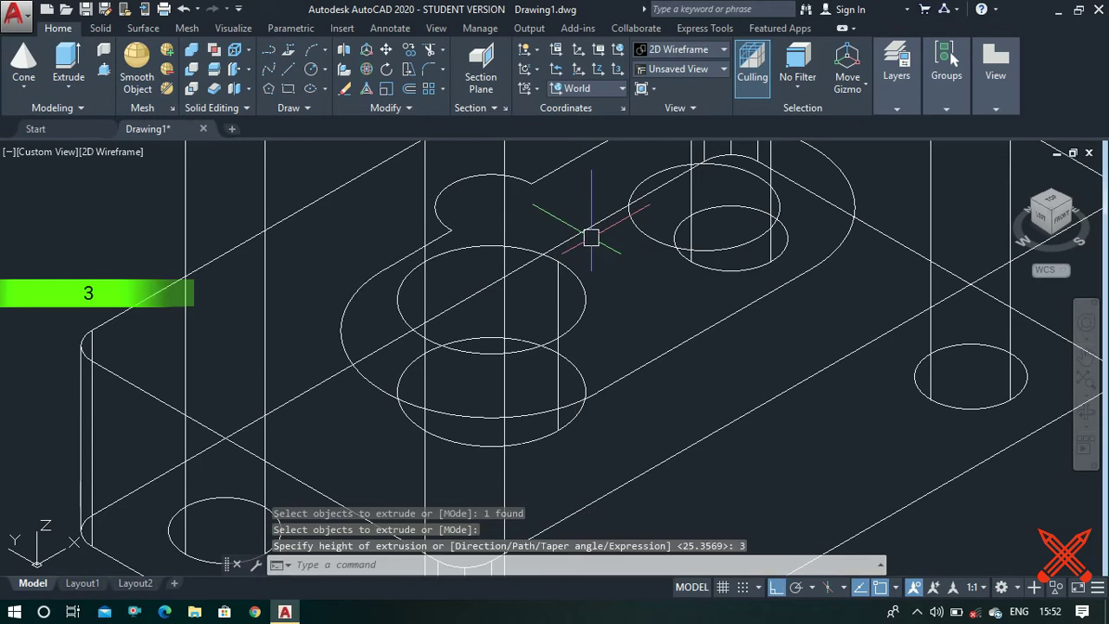
- Extrude the slot outline to a height of 3
type("EXTRUDE")
key("Return")
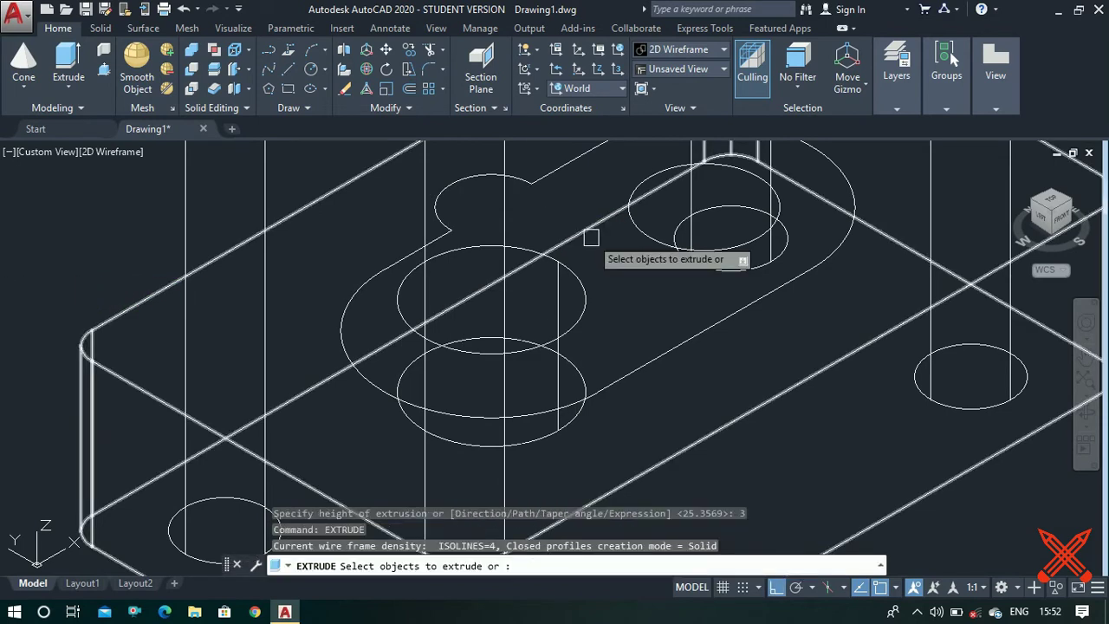
left_click(627, 305)
key("Return")
scroll(626, 304, "down", 3)
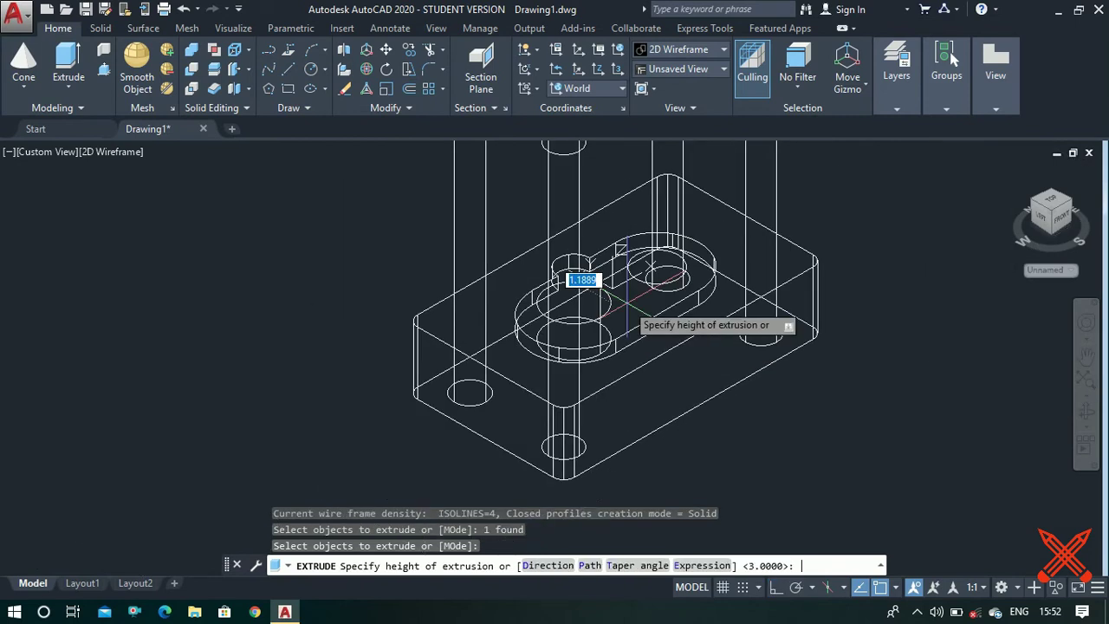
scroll(650, 381, "up", 2)
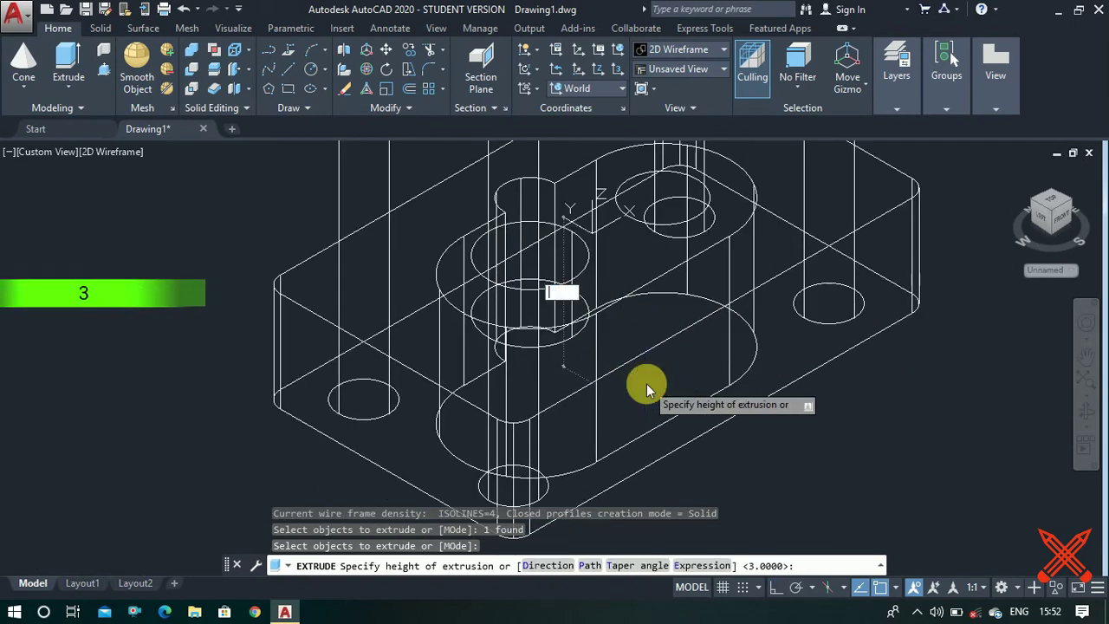
type("3")
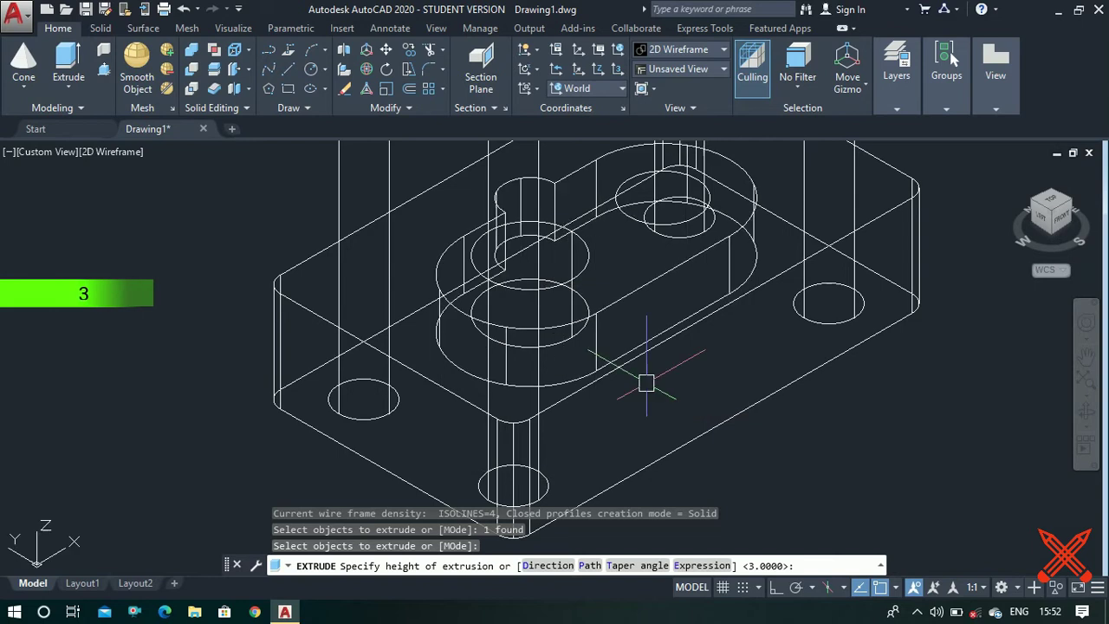
key("Return")
- Extrude the upper 4-diameter circle to a height of 4.5
right_click(645, 388)
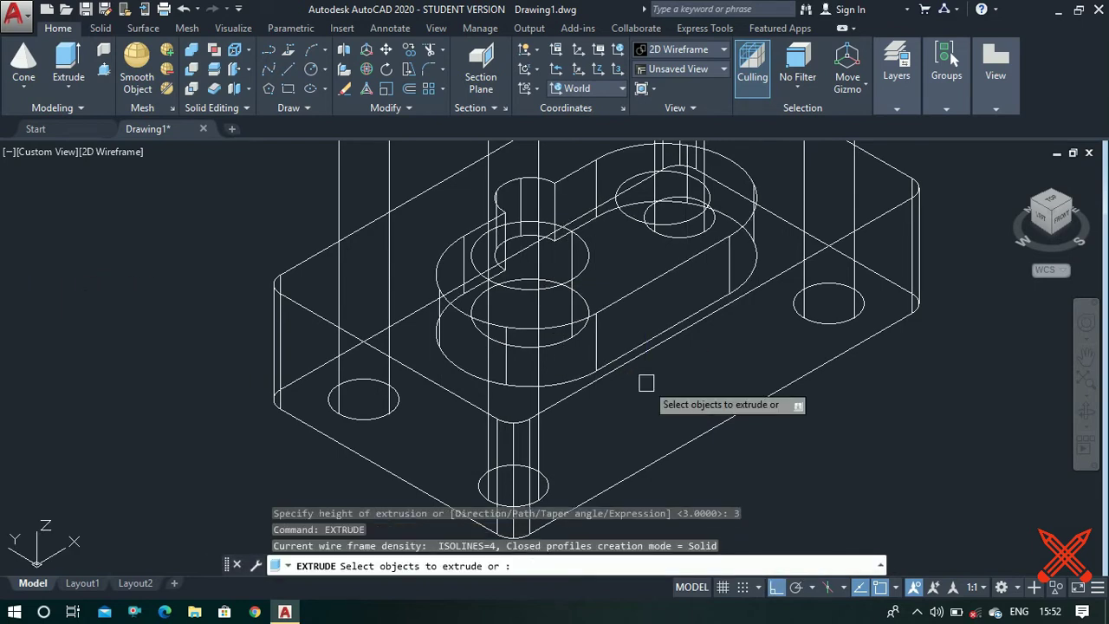
left_click(638, 227)
key("Escape")
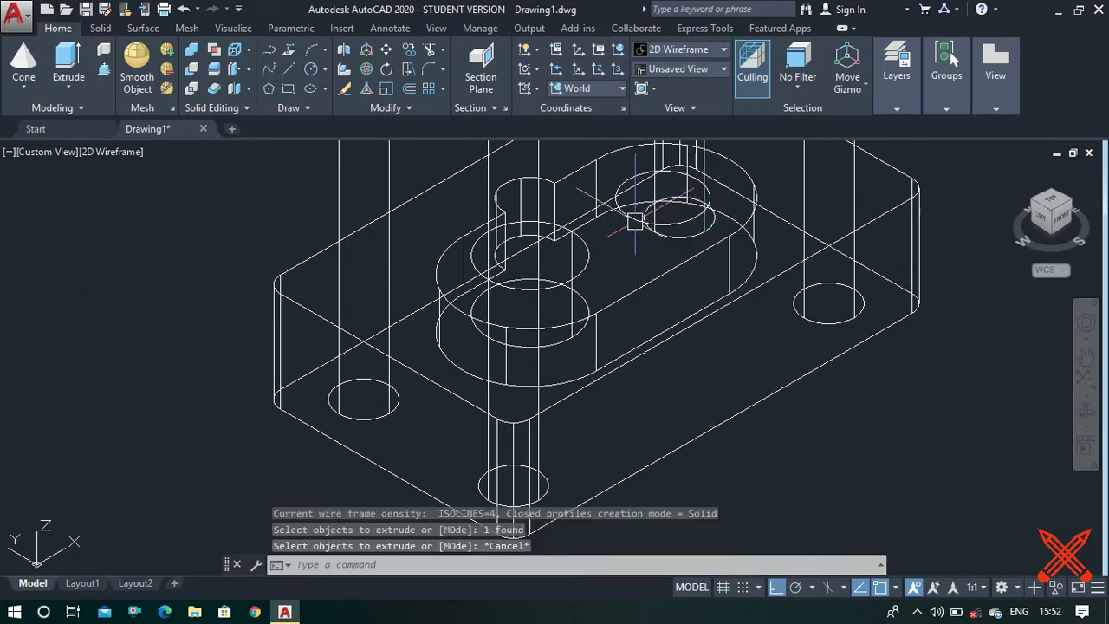
key("space")
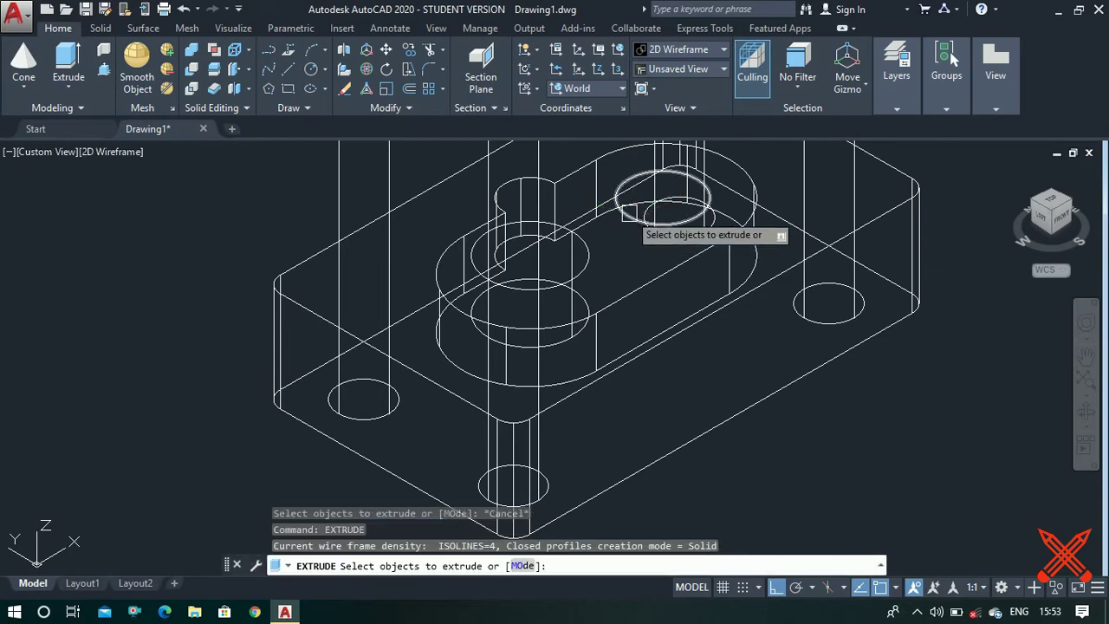
left_click(638, 227)
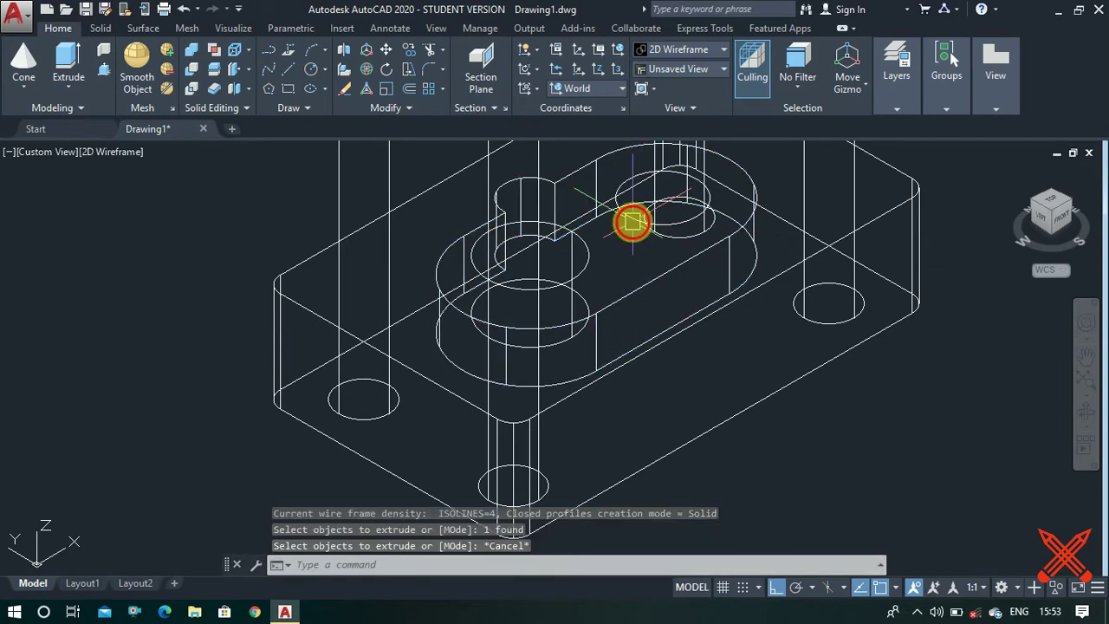
key("Return")
left_click(638, 224)
key("Return")
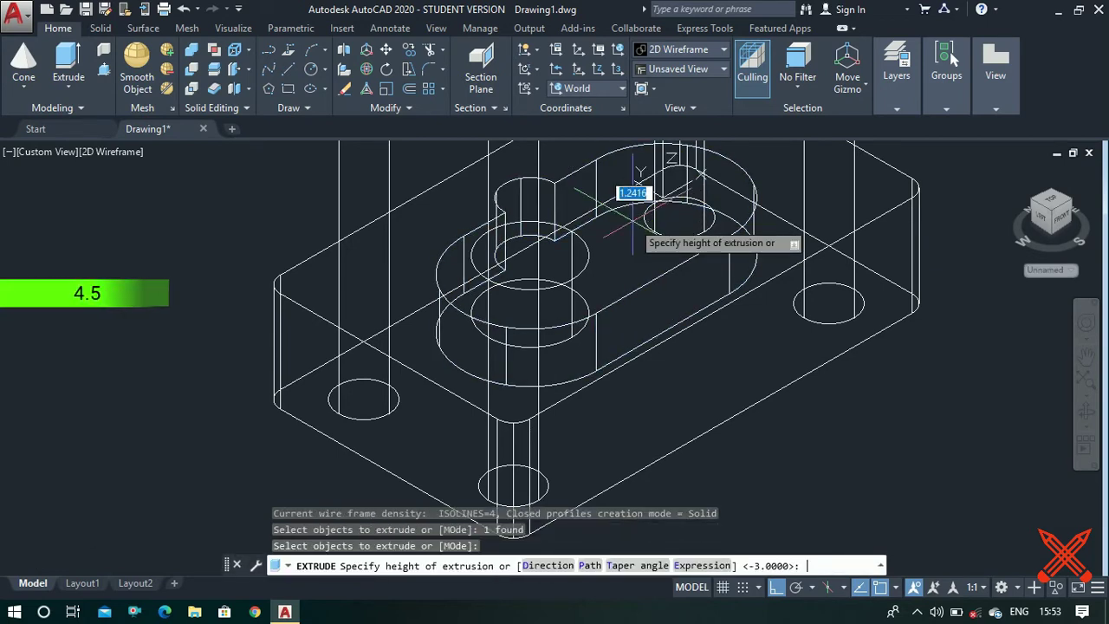
type("4")
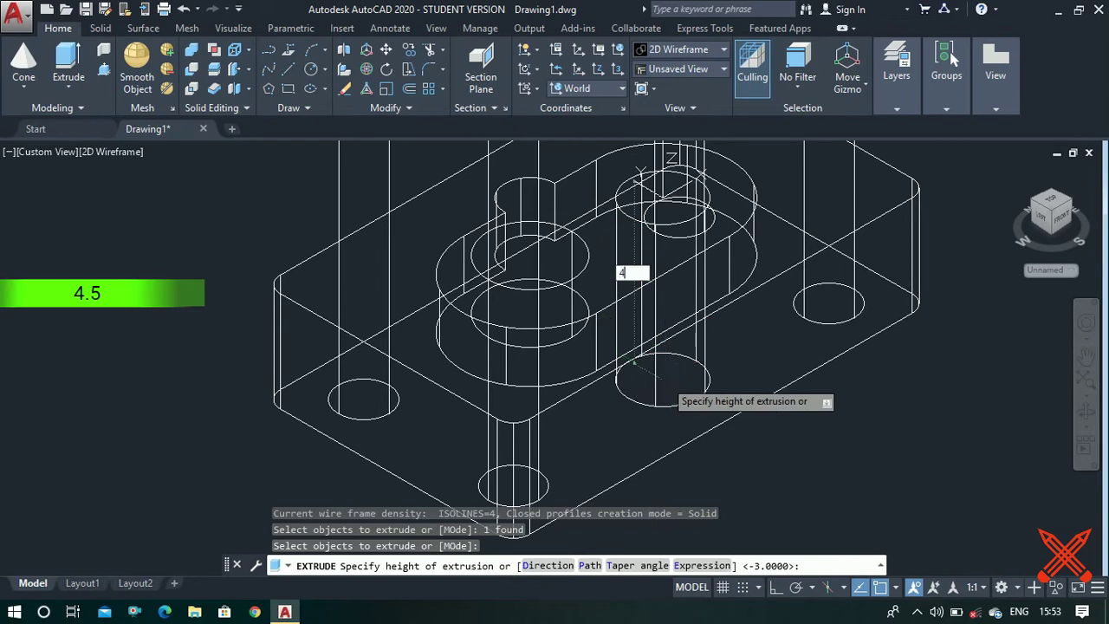
type(".5")
key("Return")
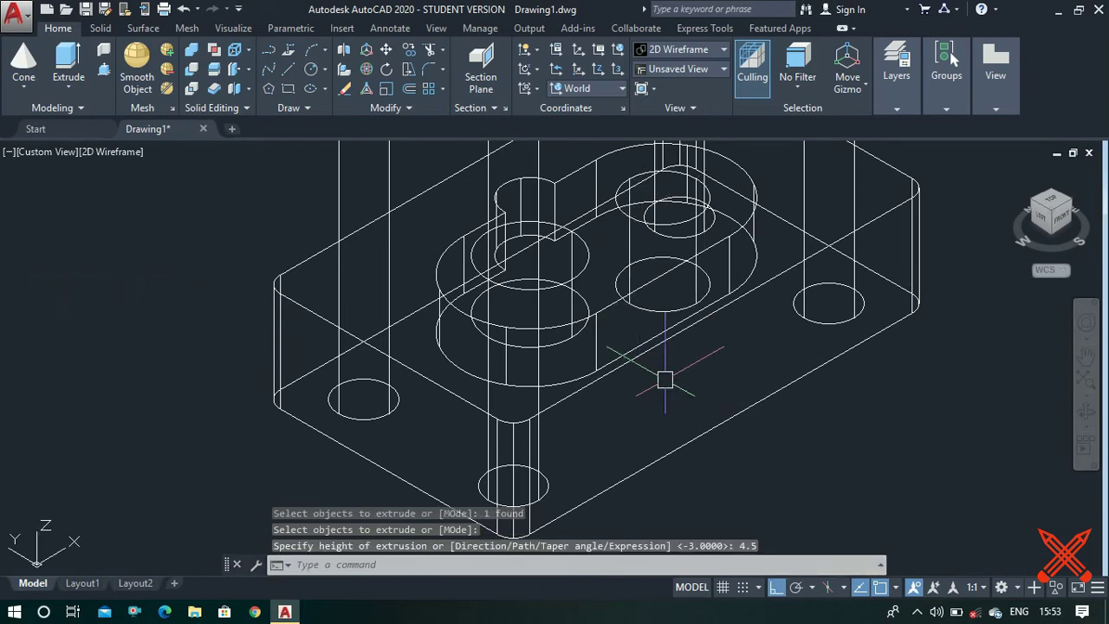
scroll(866, 247, "down", 2)
scroll(913, 225, "up", 2)
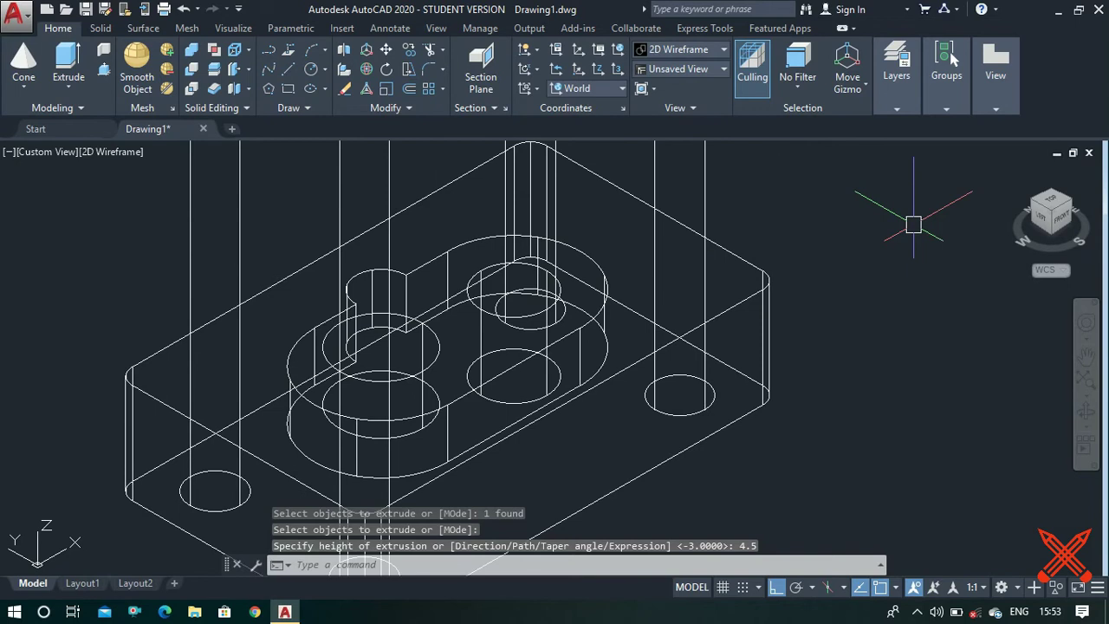
scroll(831, 270, "down", 2)
scroll(667, 368, "up", 2)
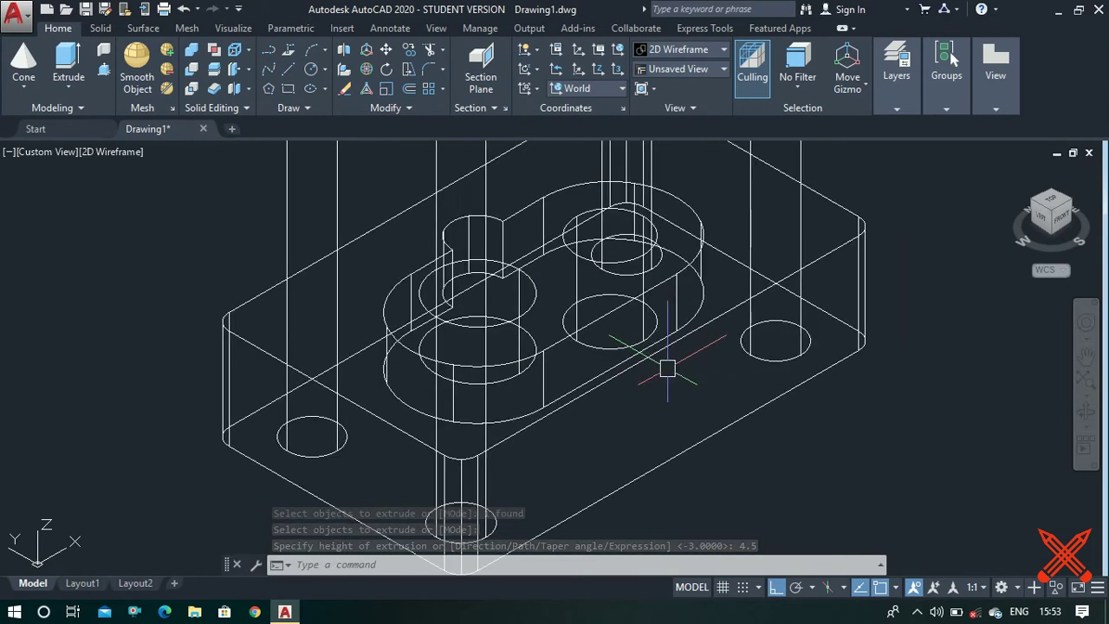
- Start SUBTRACT with the plate as the solid to cut from
type("sub")
key("Return")
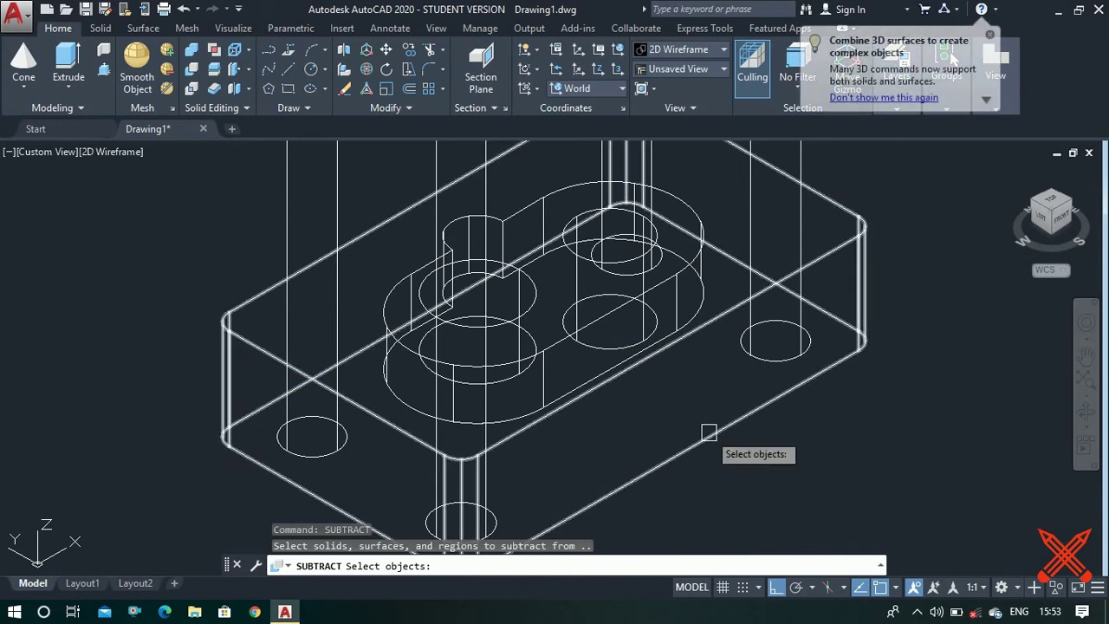
left_click(709, 432)
key("Return")
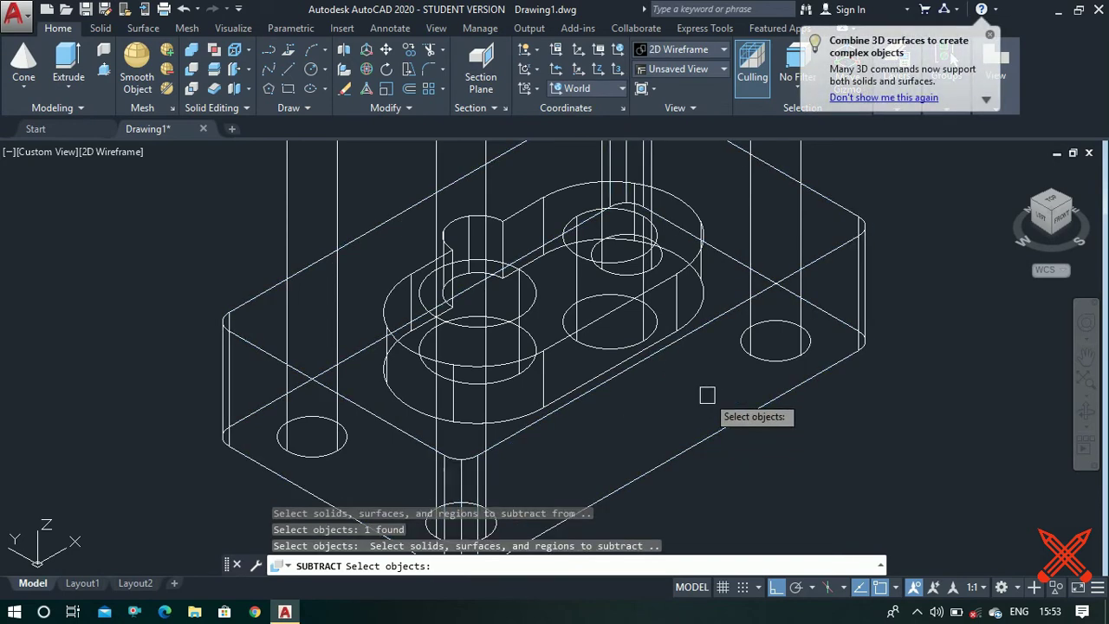
- Subtract the slot solid and the six cylinders from the plate
left_click(779, 347)
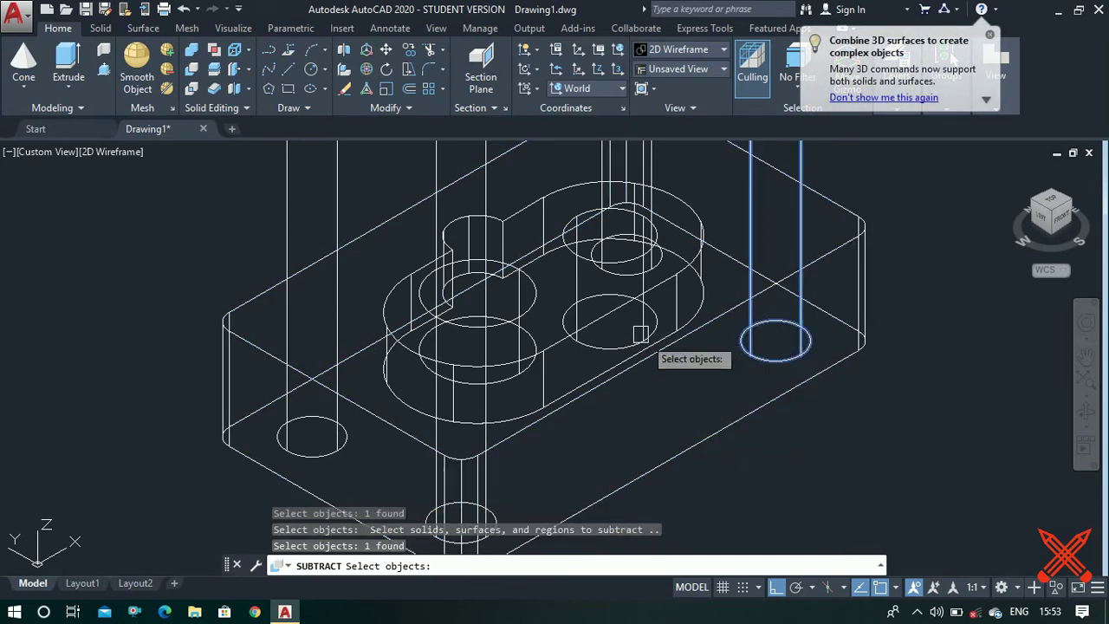
left_click(690, 276)
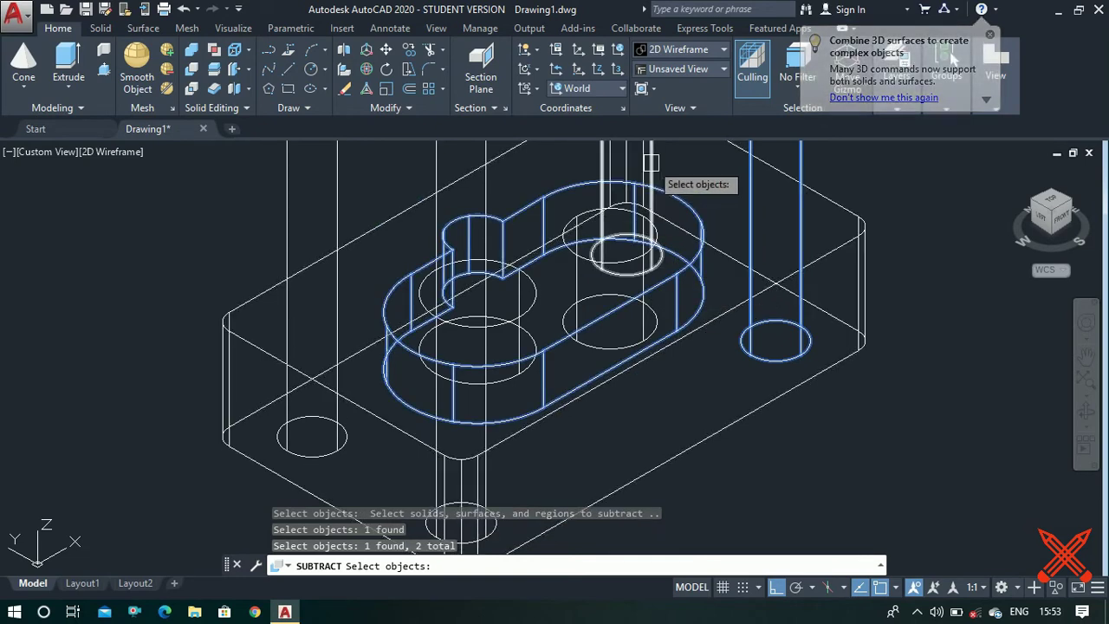
left_click(644, 161)
left_click(452, 299)
left_click(585, 295)
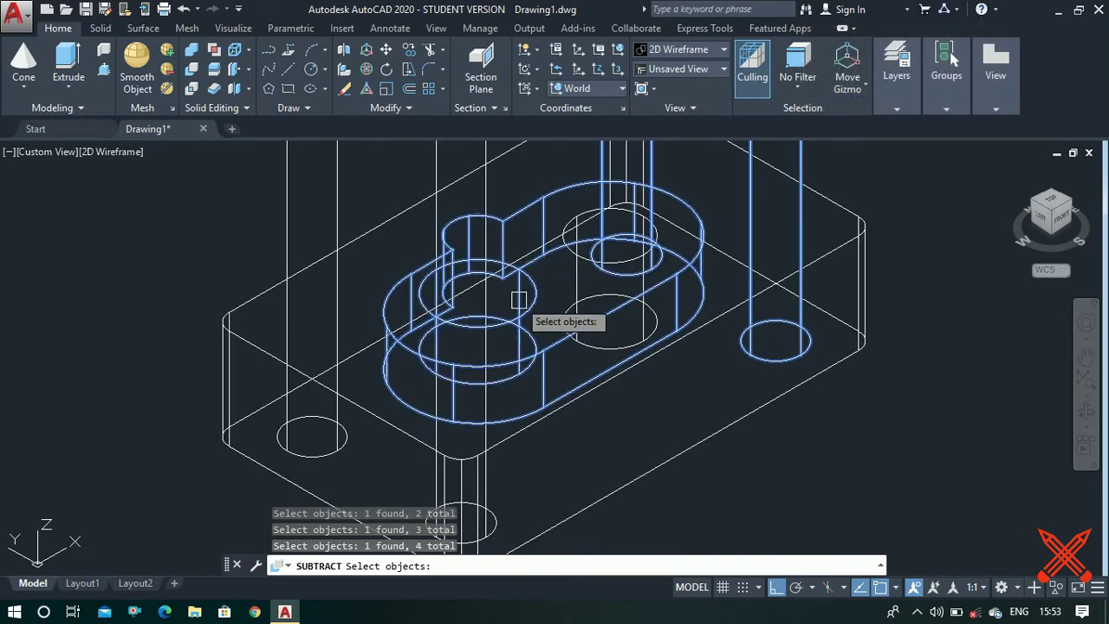
left_click(339, 303)
left_click(437, 226)
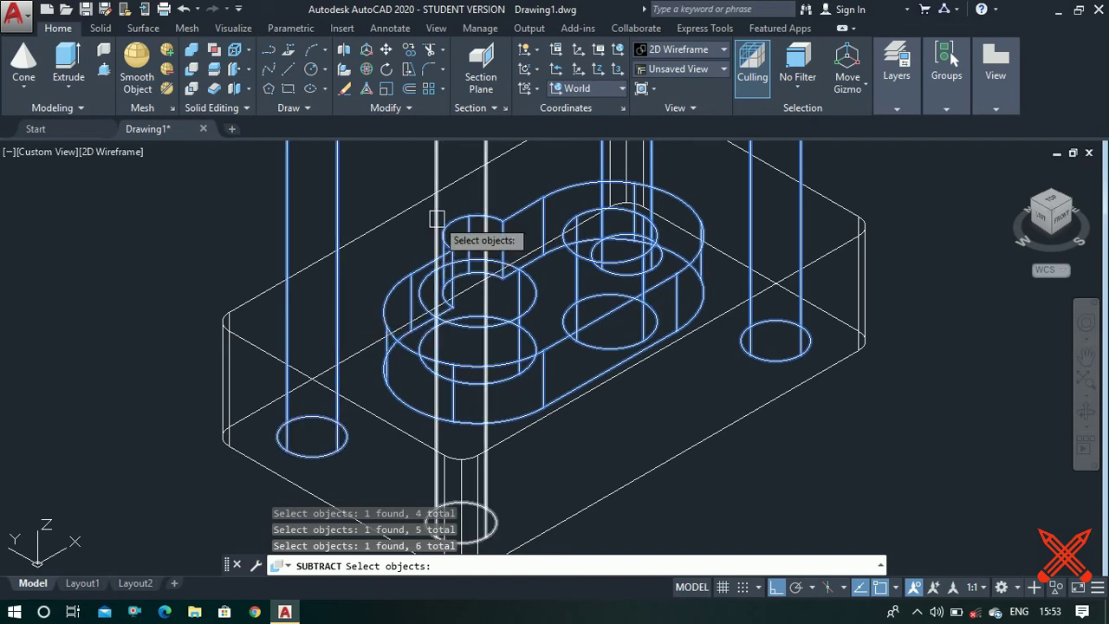
key("Return")
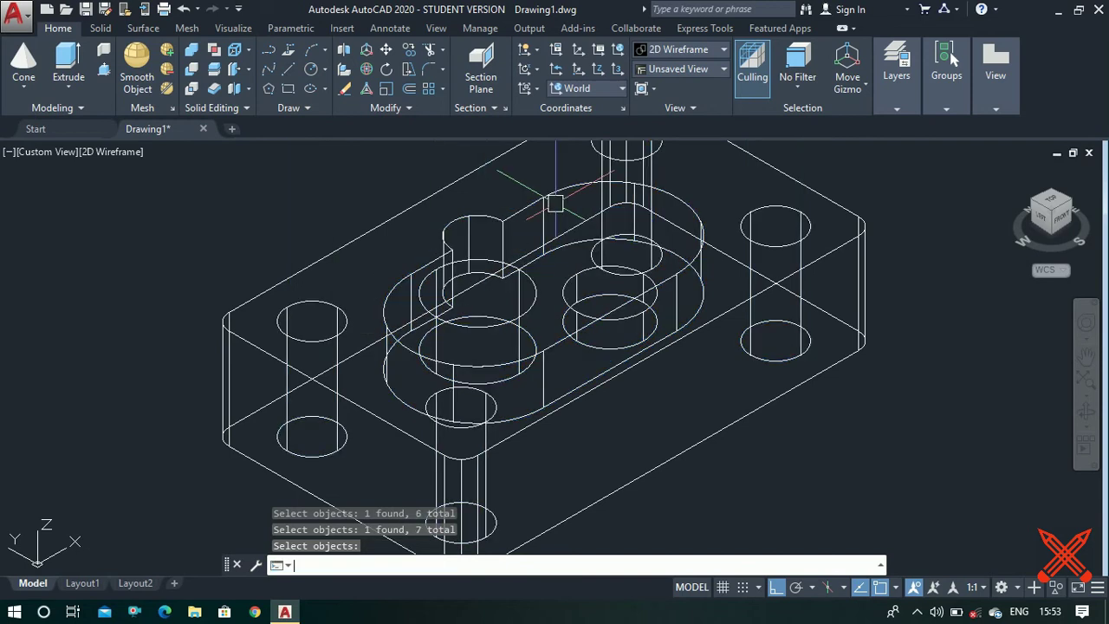
scroll(665, 354, "down", 3)
scroll(666, 355, "down", 2)
scroll(743, 262, "up", 5)
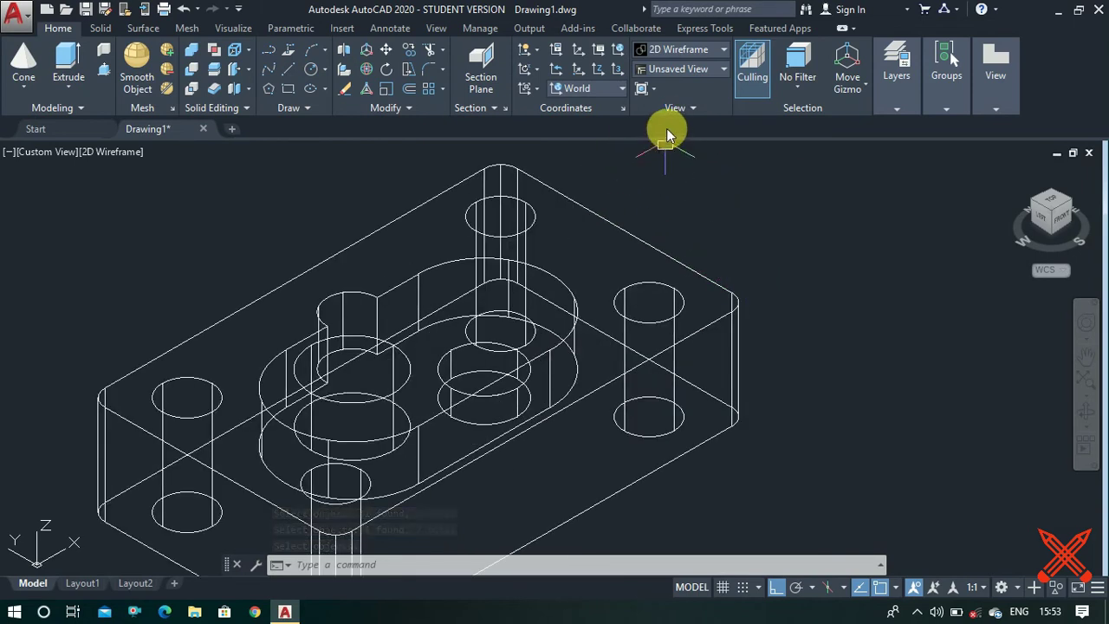
left_click(680, 51)
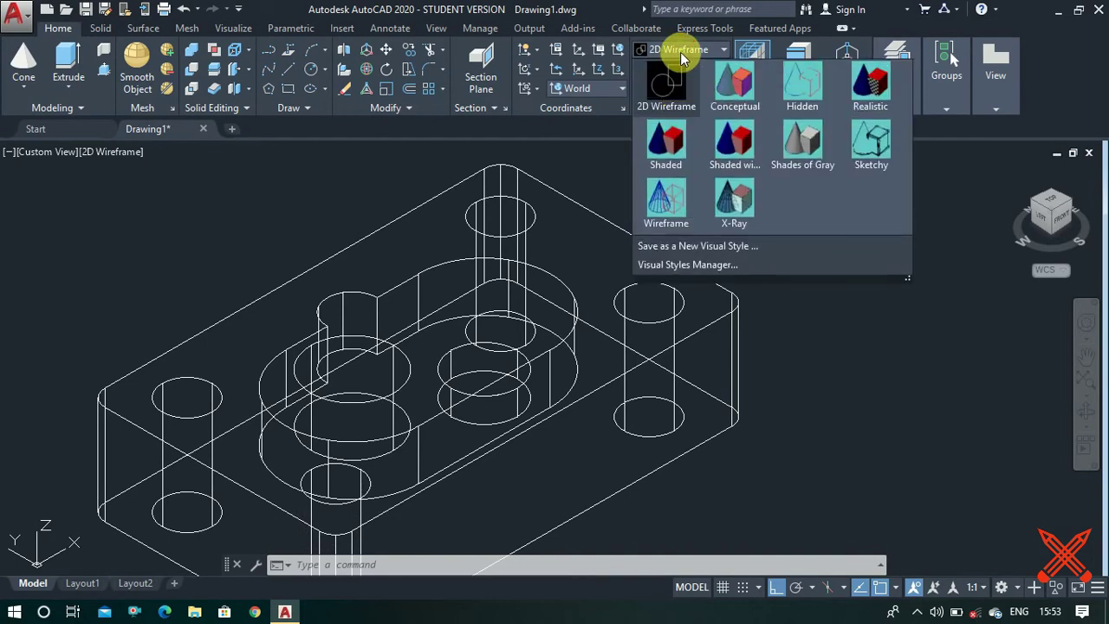
left_click(799, 152)
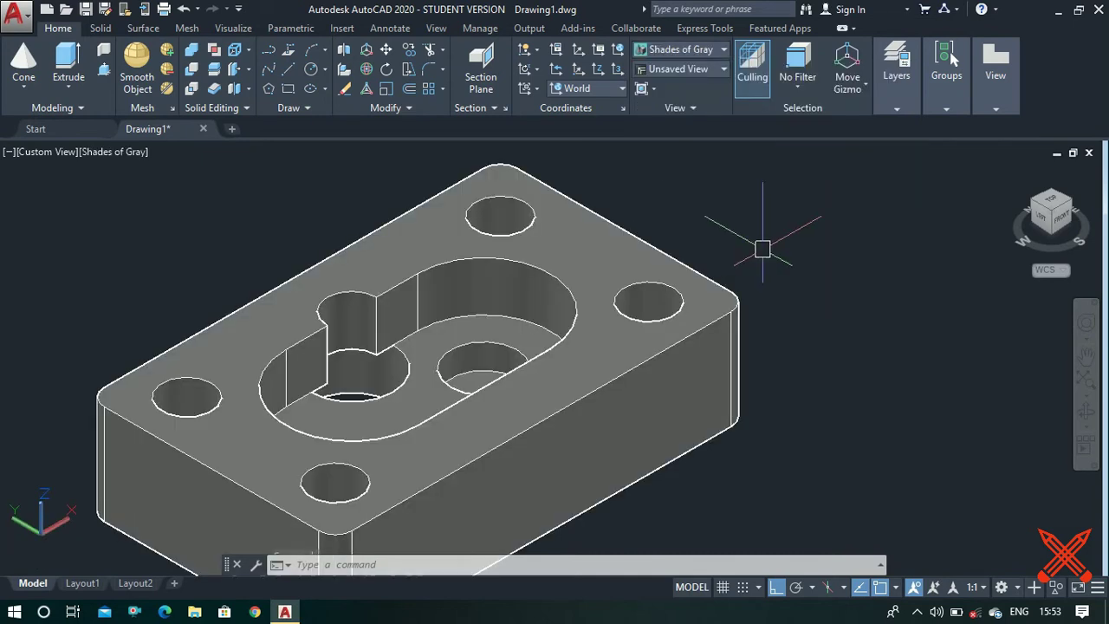
scroll(743, 279, "down", 3)
scroll(668, 364, "down", 2)
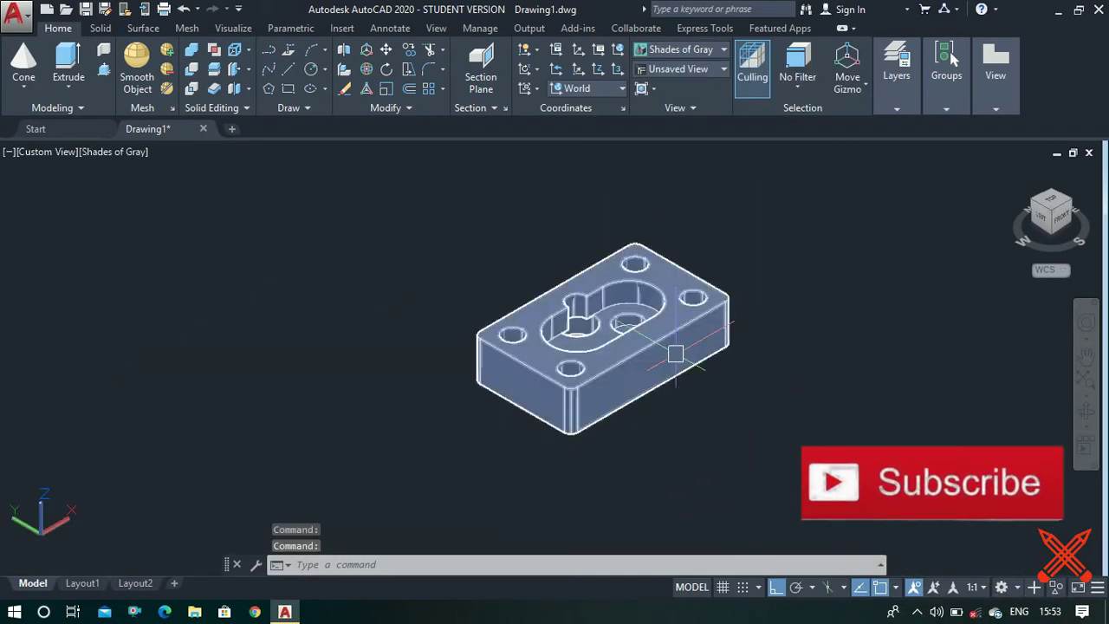
scroll(656, 354, "up", 3)
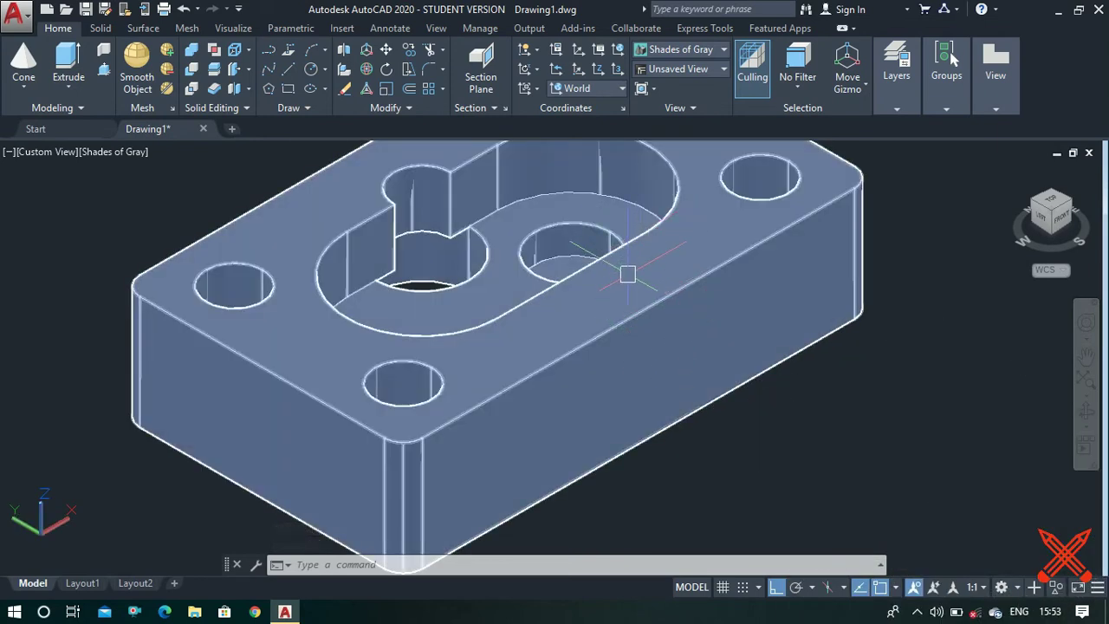
left_click(684, 53)
left_click(663, 86)
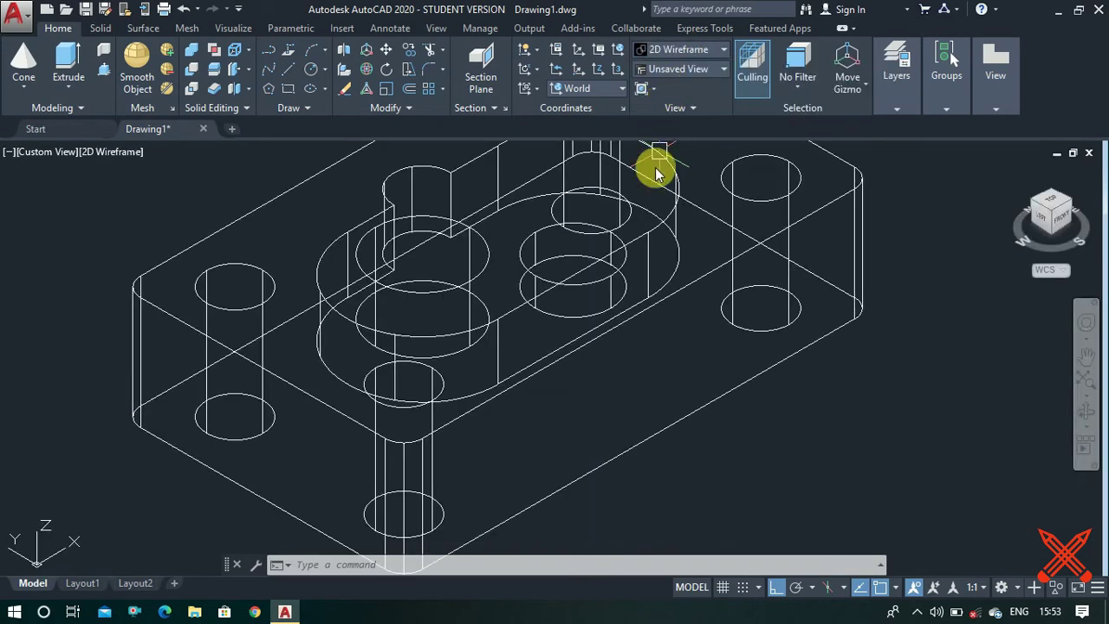
- Draw a vertical guide line on the plate's long front face
scroll(641, 260, "down", 4)
scroll(665, 341, "up", 3)
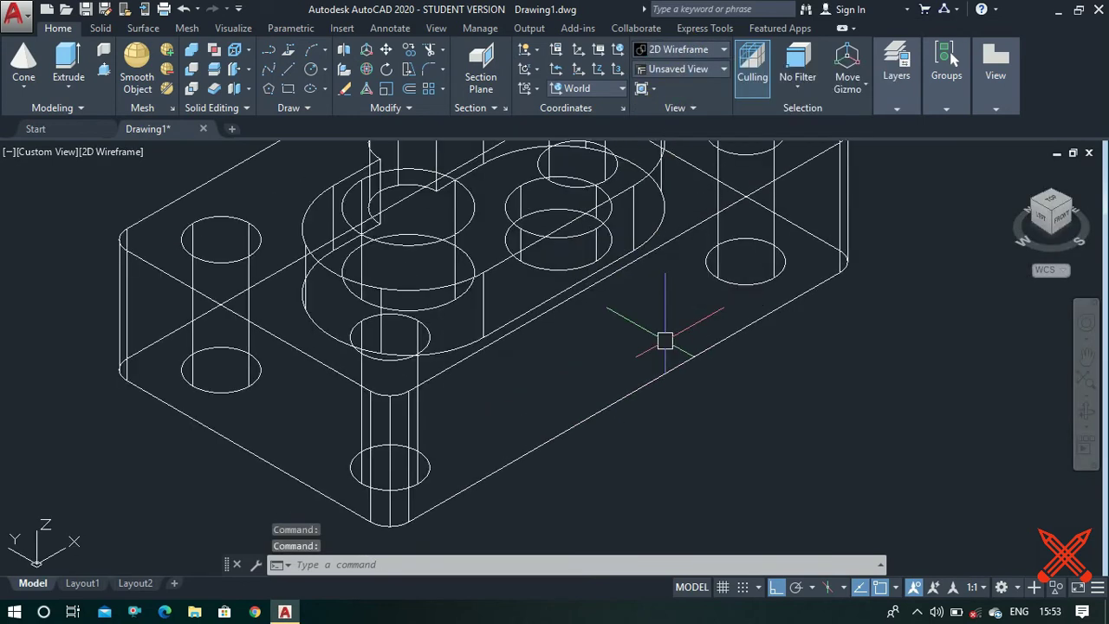
type("l")
key("Return")
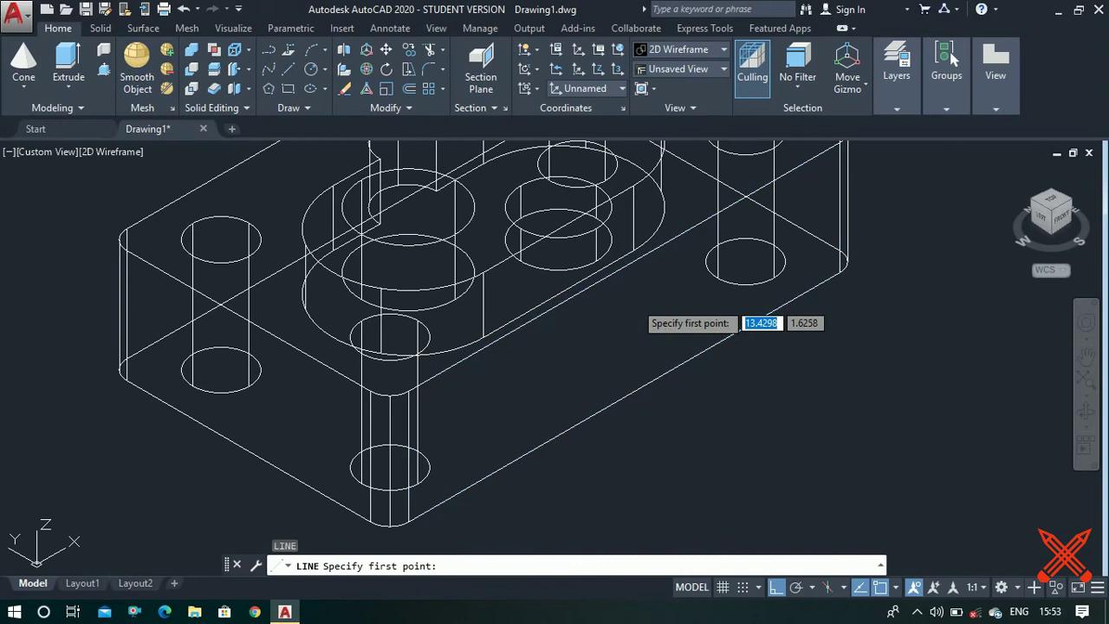
left_click(624, 267)
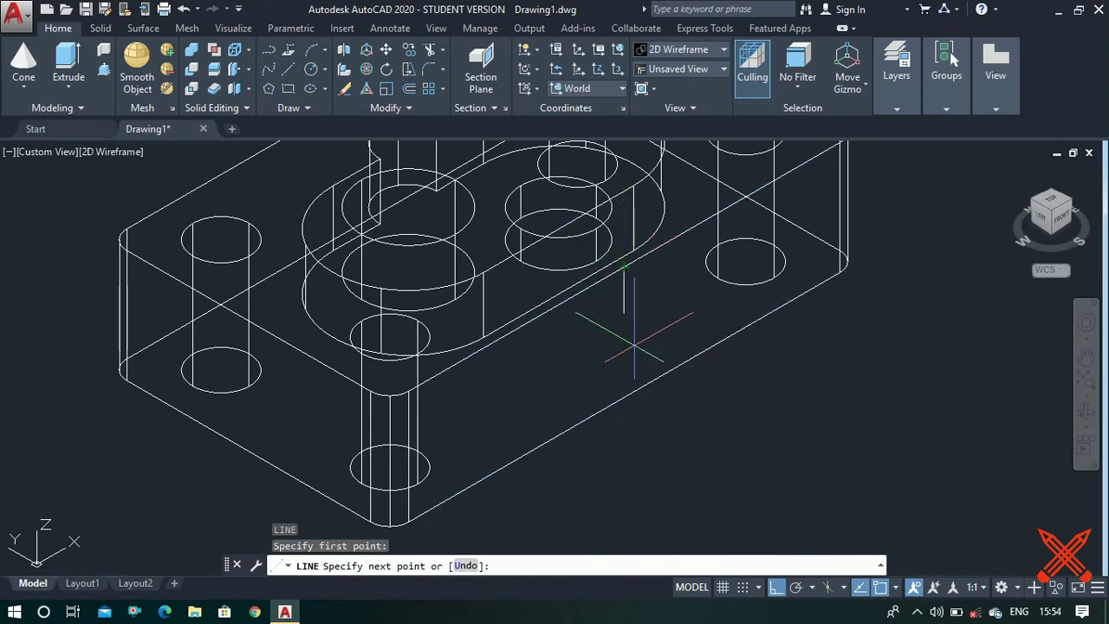
left_click(624, 395)
key("Escape")
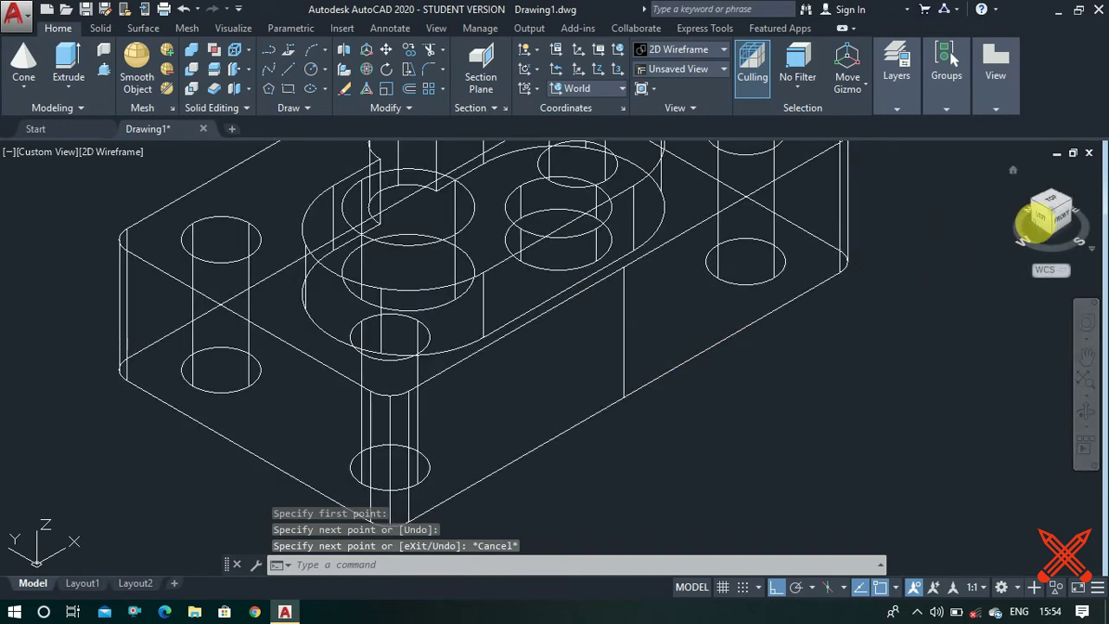
- Align the UCS to the Front view, then return to the isometric home view
left_click(1063, 224)
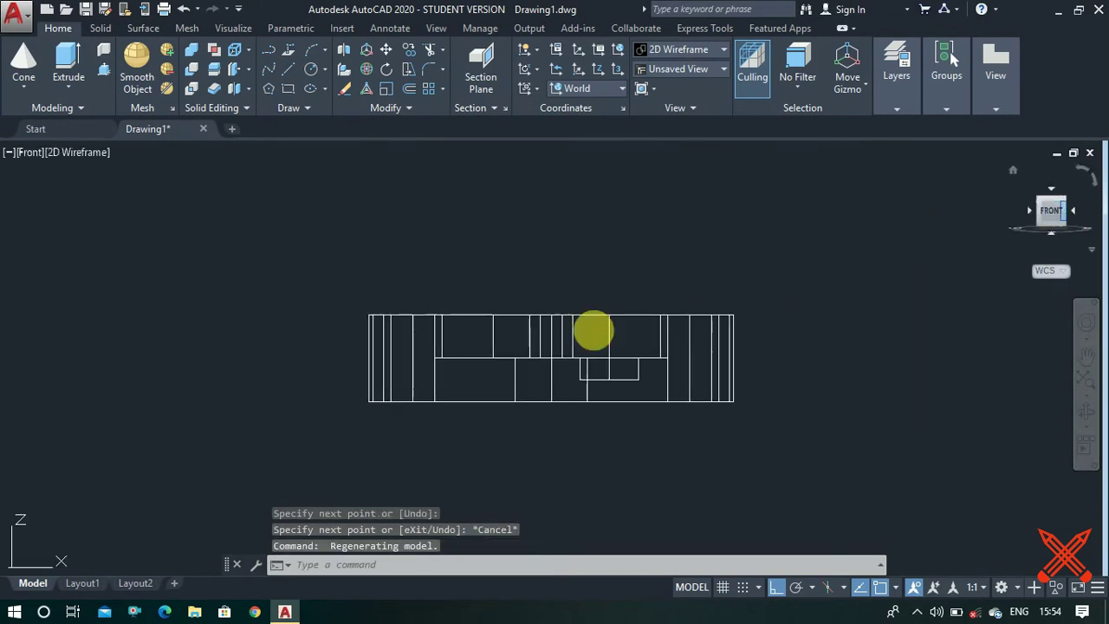
left_click(535, 88)
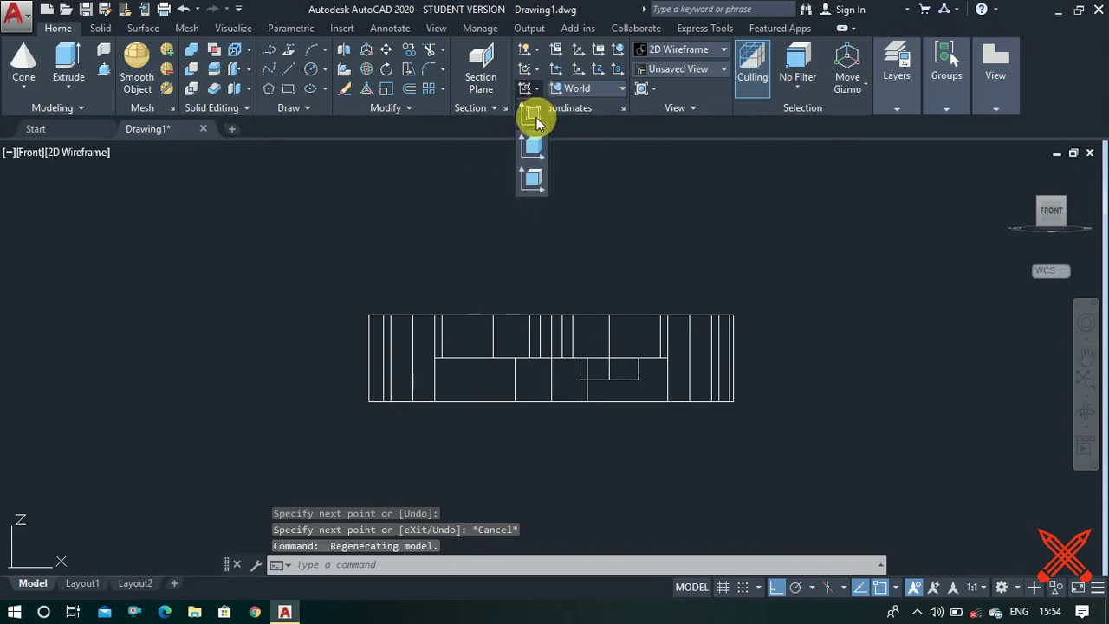
left_click(534, 127)
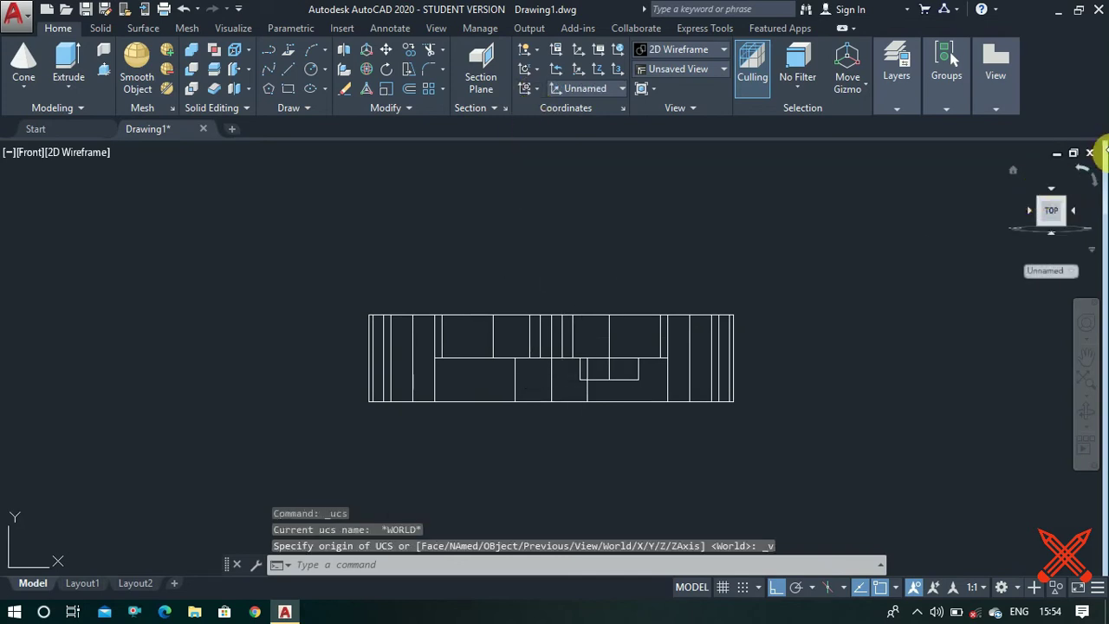
left_click(1012, 170)
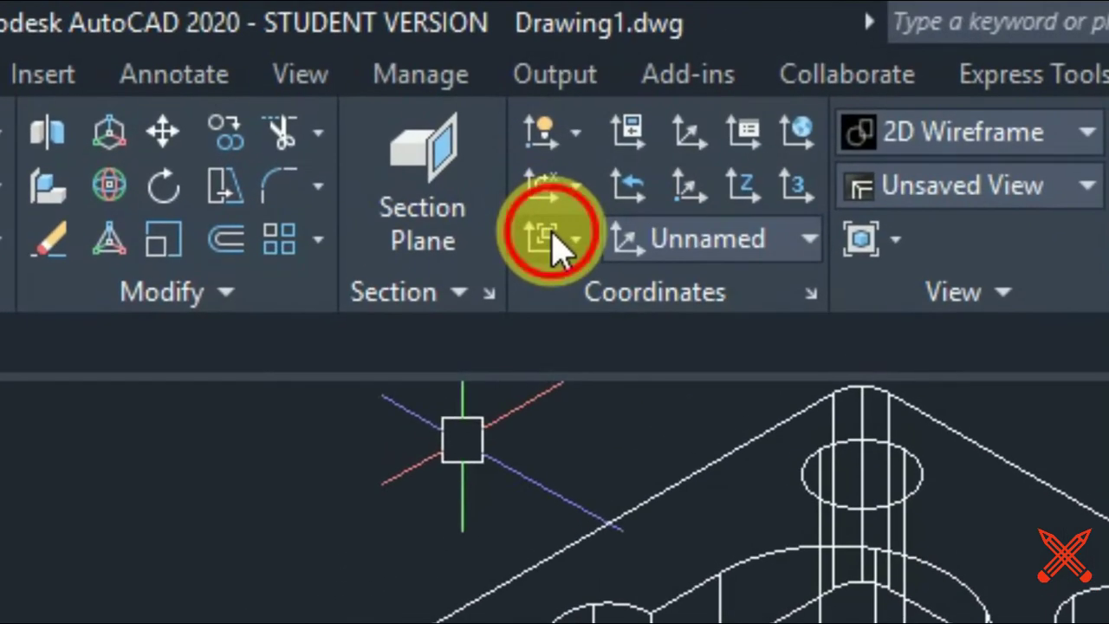
left_click(552, 236)
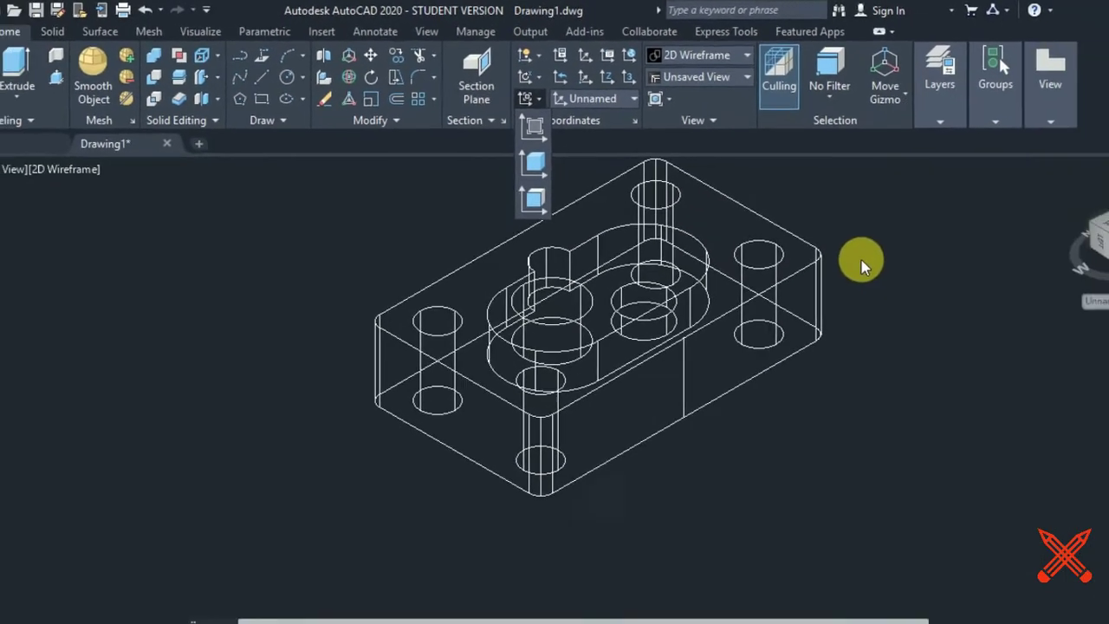
- Draw a 5-diameter circle centred on the front-face guide line
scroll(694, 361, "up", 5)
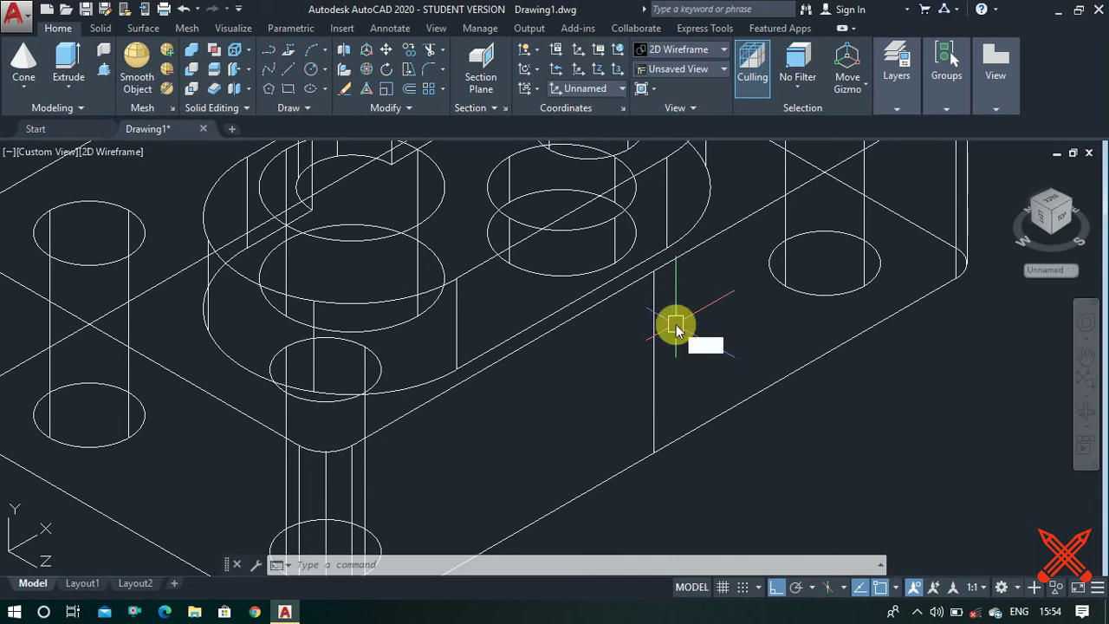
type("c")
key("Return")
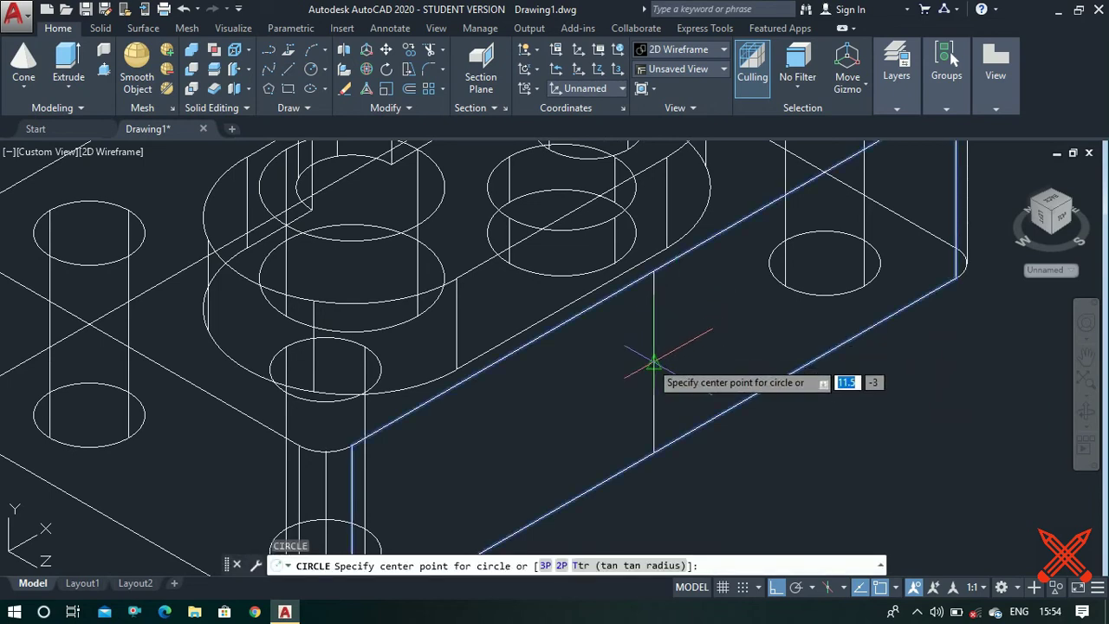
left_click(653, 357)
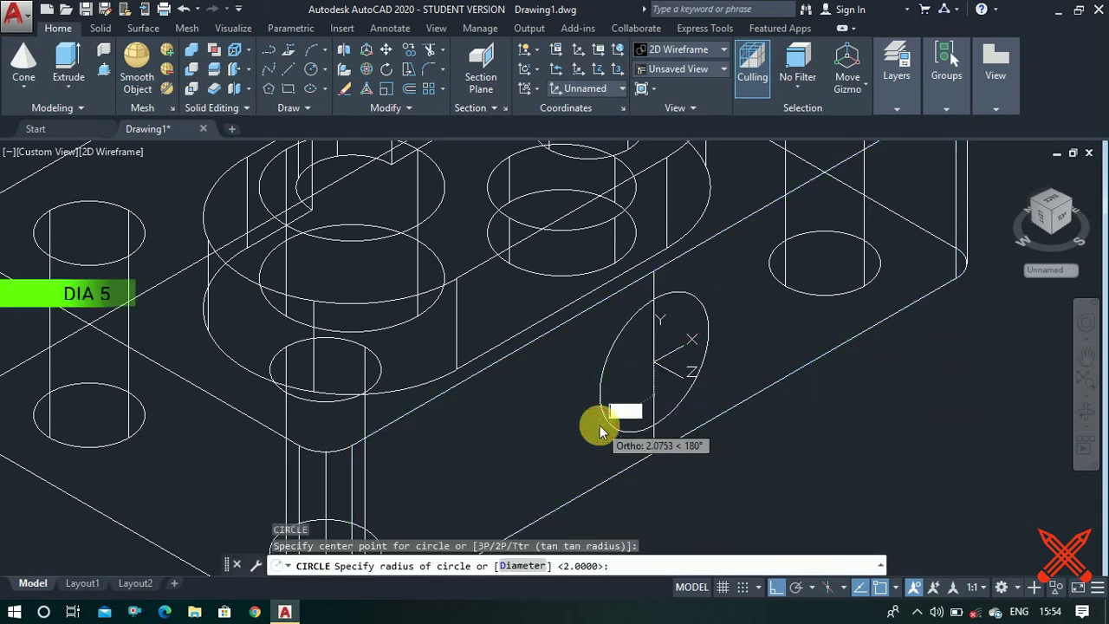
type("d")
key("Return")
type("5")
key("Return")
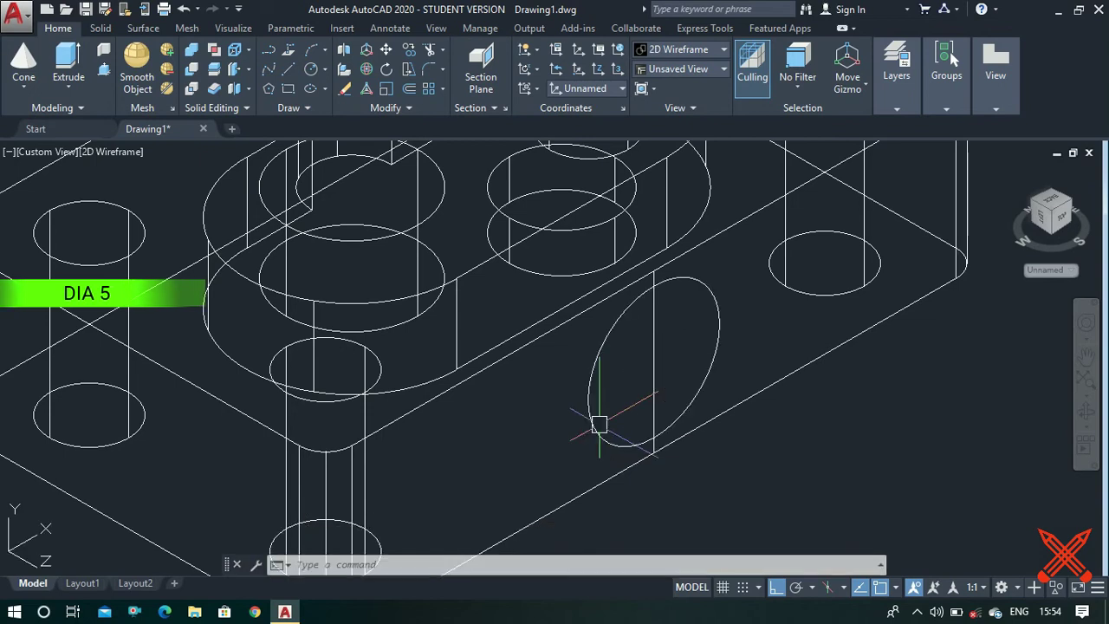
- Draw a concentric 3-diameter circle inside the 5-diameter one
type("c")
key("Return")
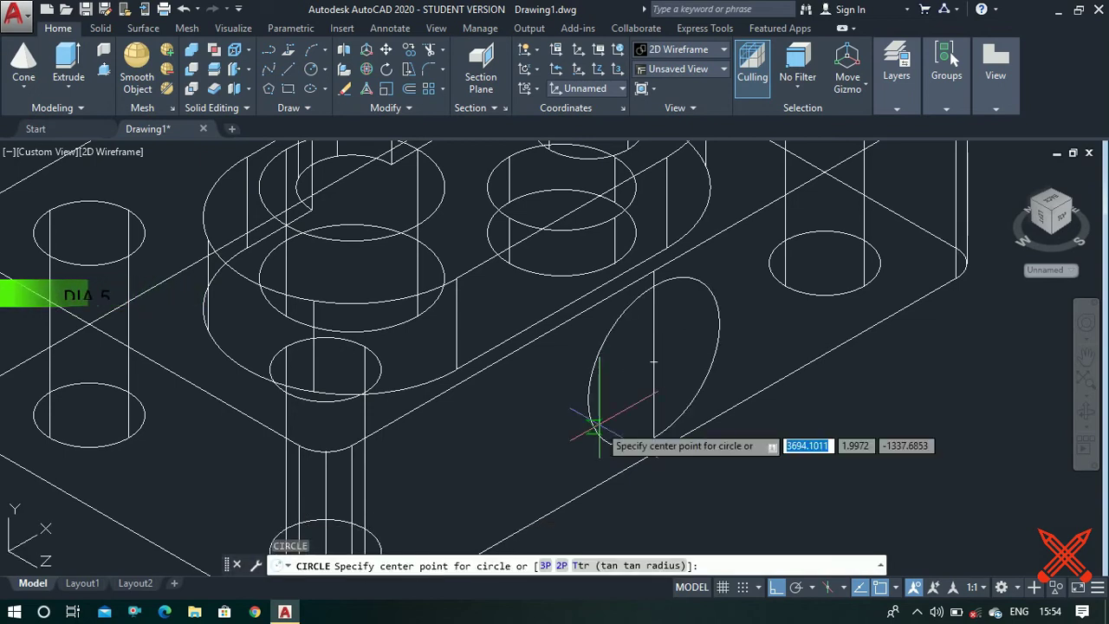
left_click(651, 362)
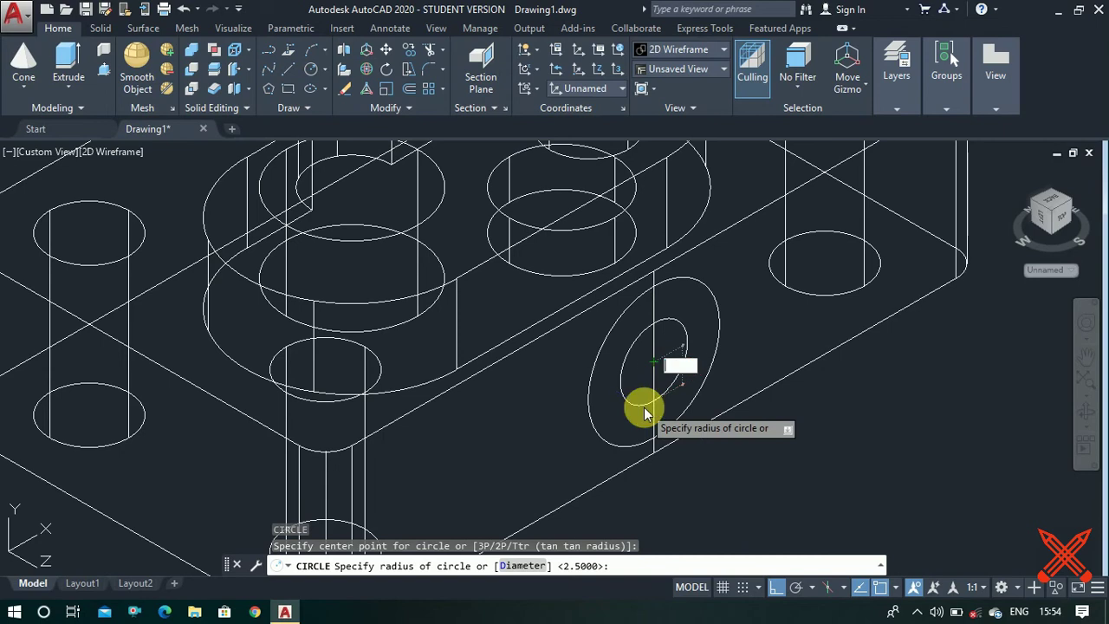
type("d")
key("Return")
type("3")
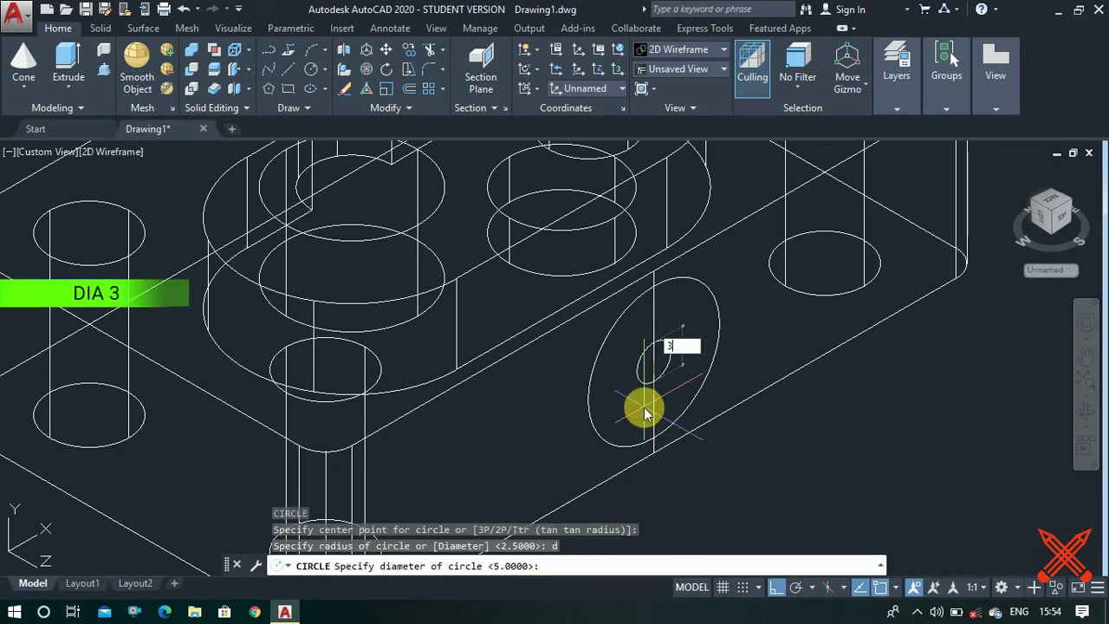
key("Return")
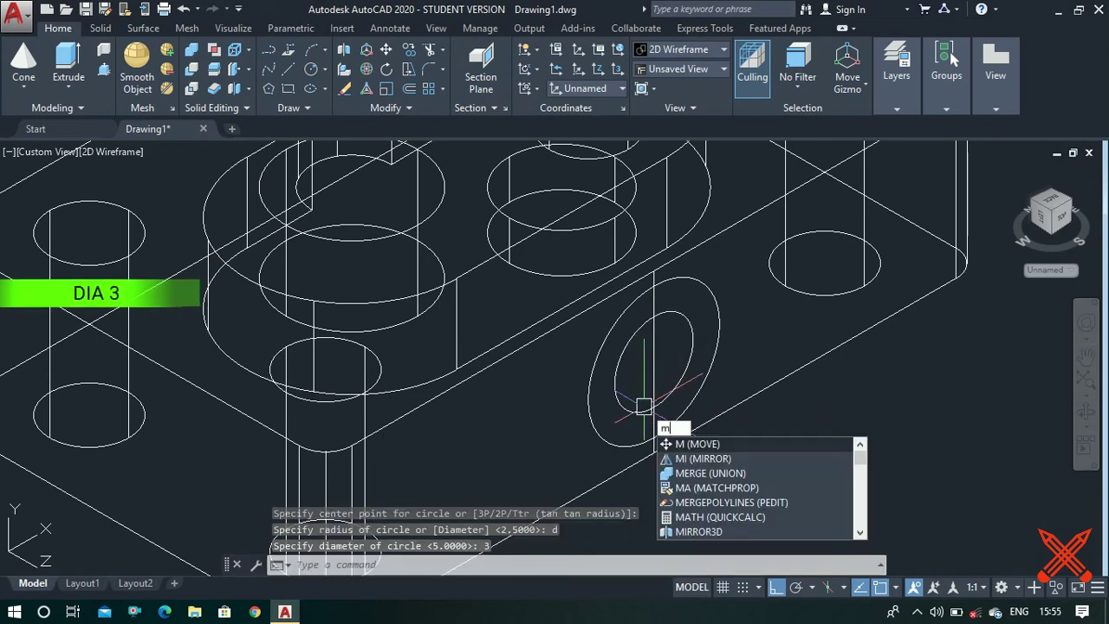
- Move the 3-diameter circle 1.5 units into the plate
type("m")
key("Return")
left_click(667, 396)
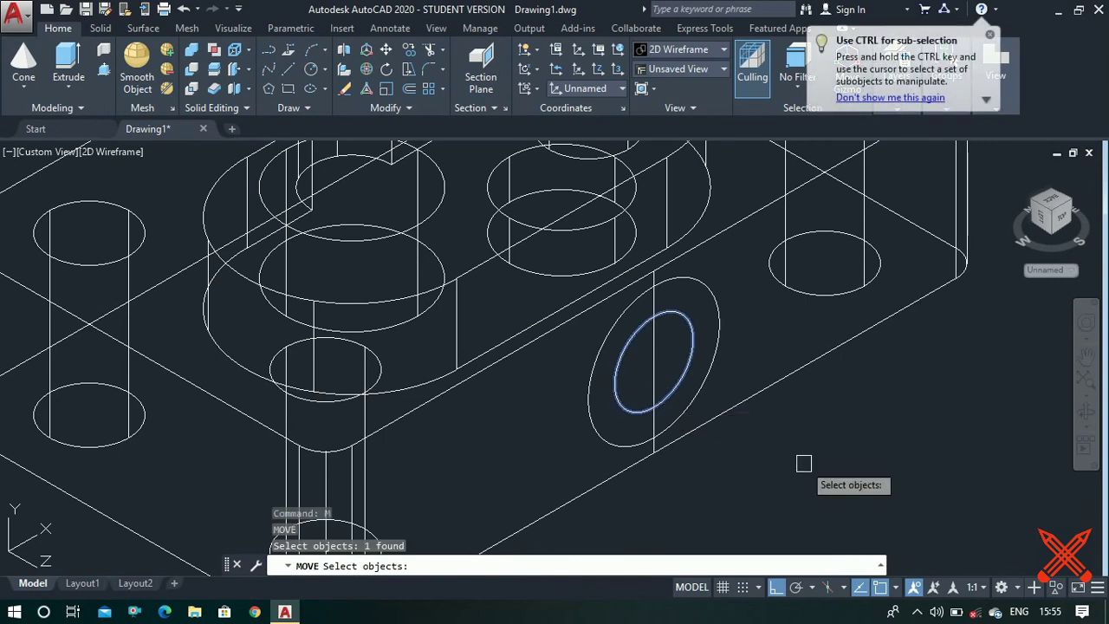
key("Return")
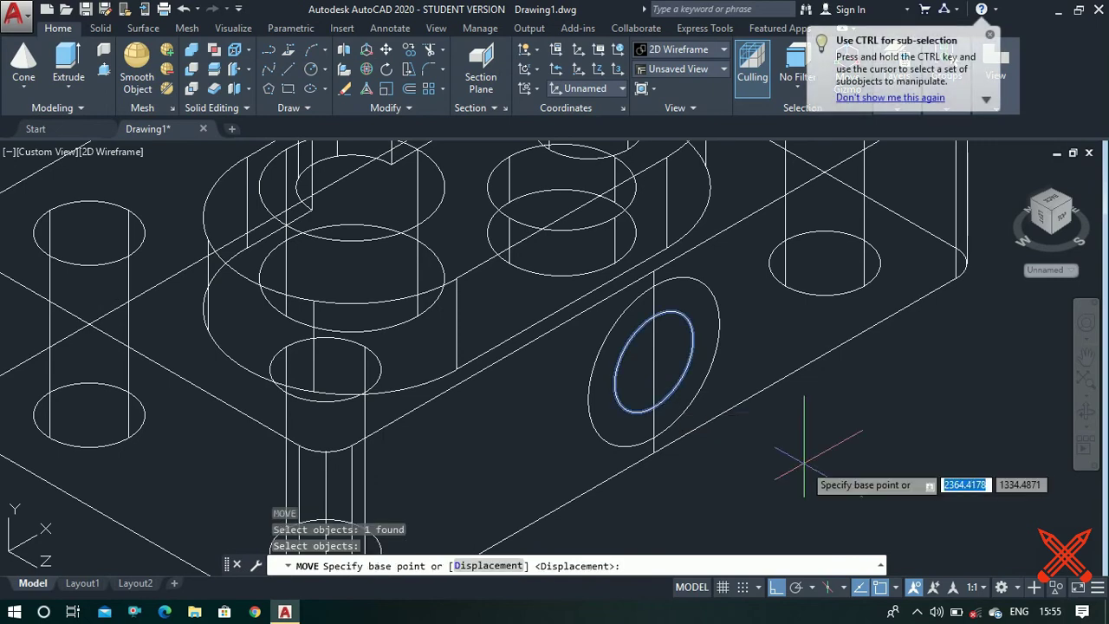
left_click(804, 462)
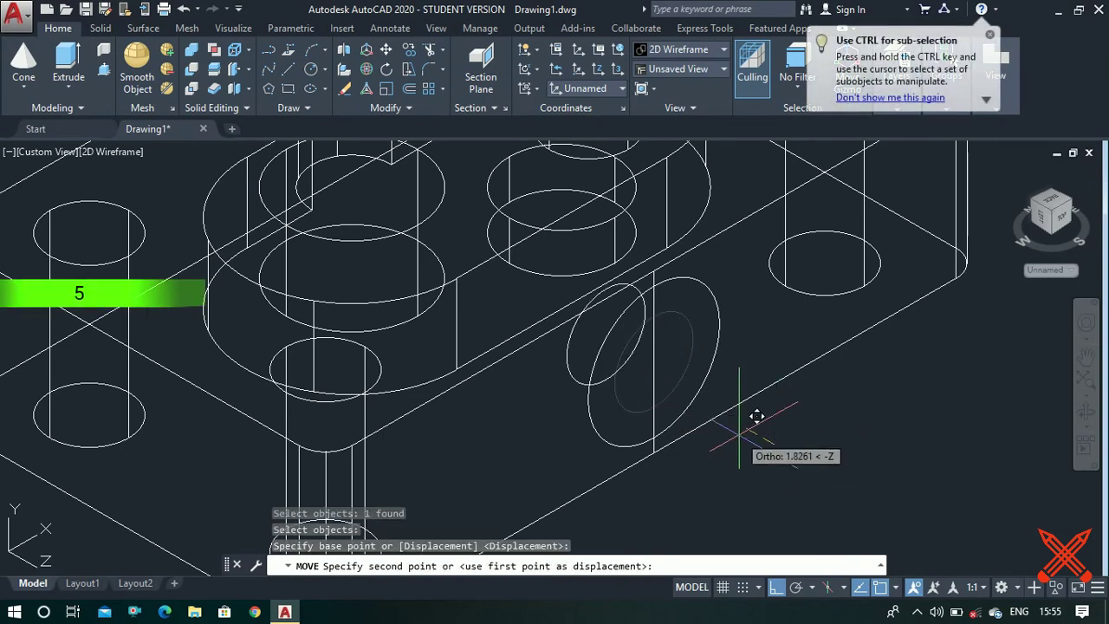
type("1.5")
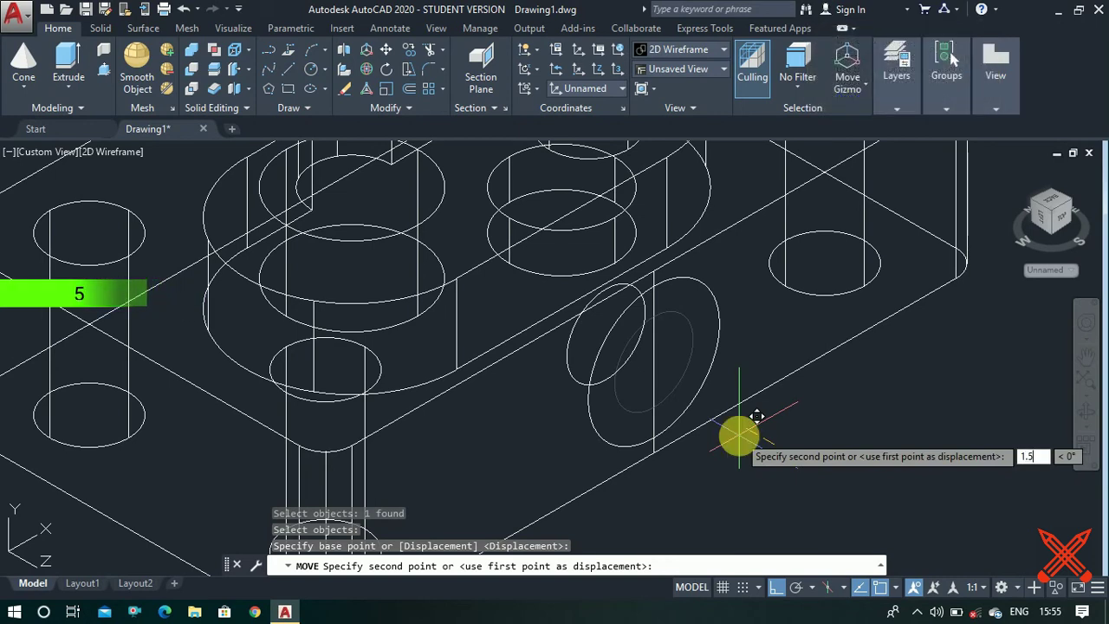
key("Return")
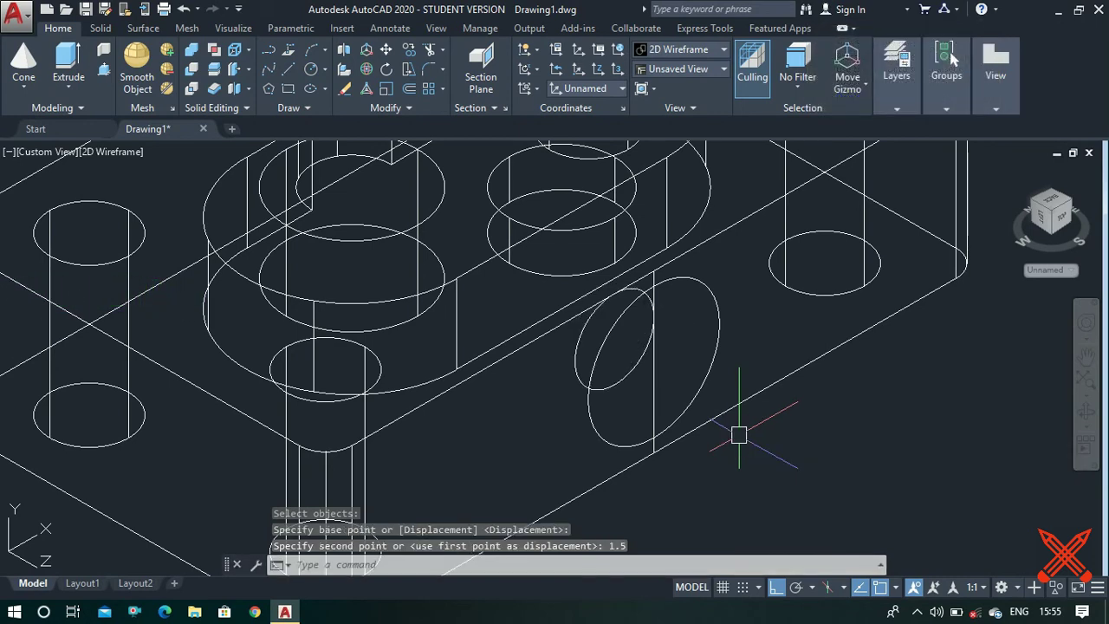
- Extrude the larger 5-diameter side circle 1.5 units into a cylinder with EXTRUDE
type("ext")
key("Return")
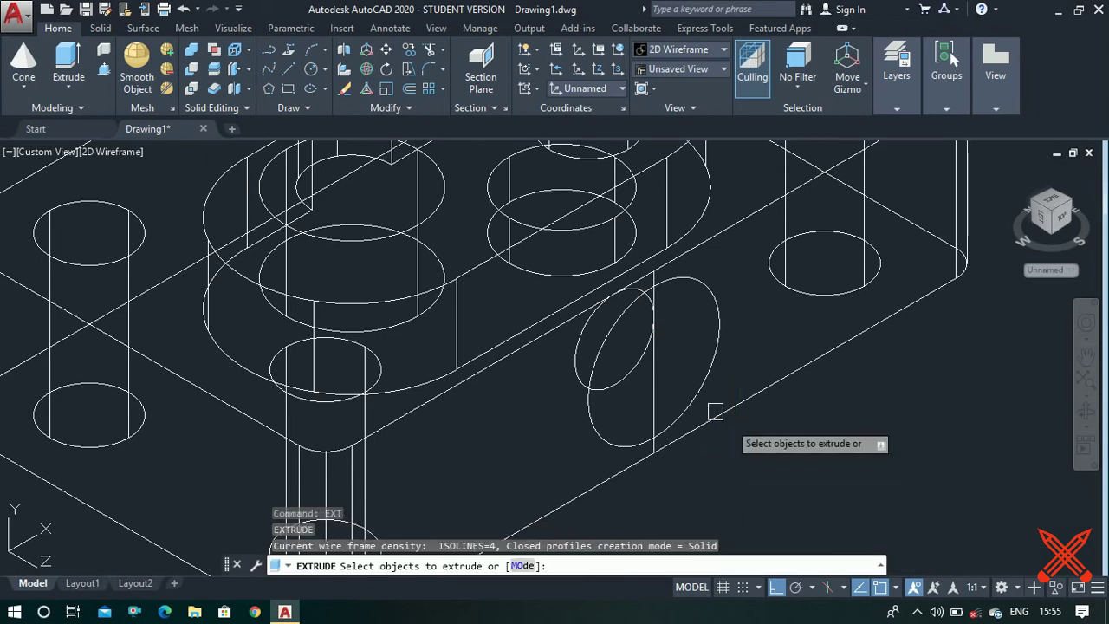
left_click(700, 384)
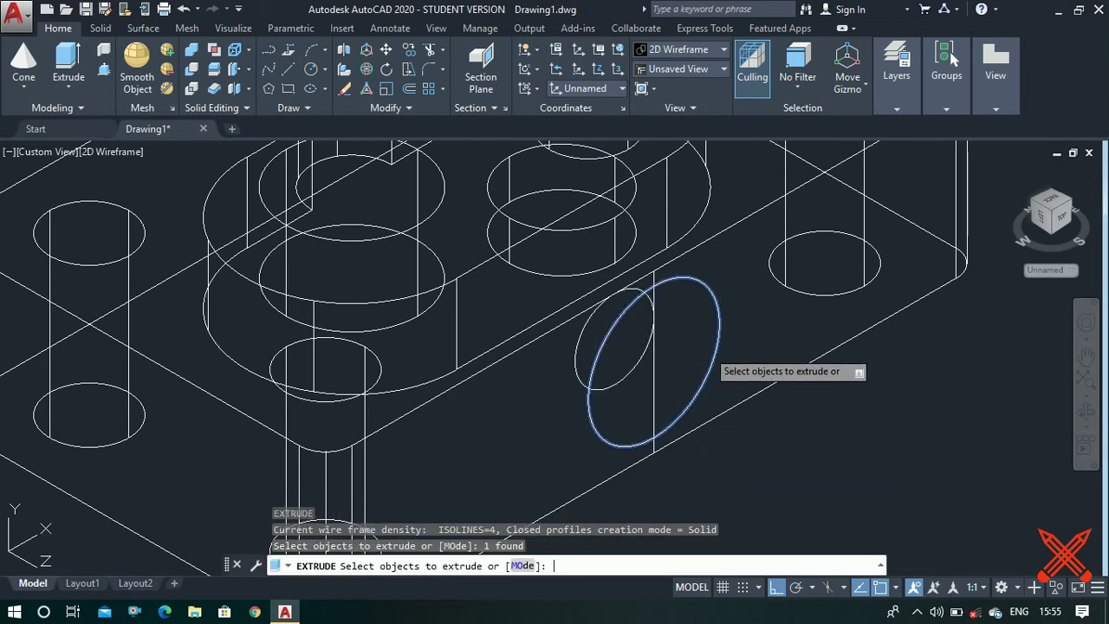
key("Return")
type("1")
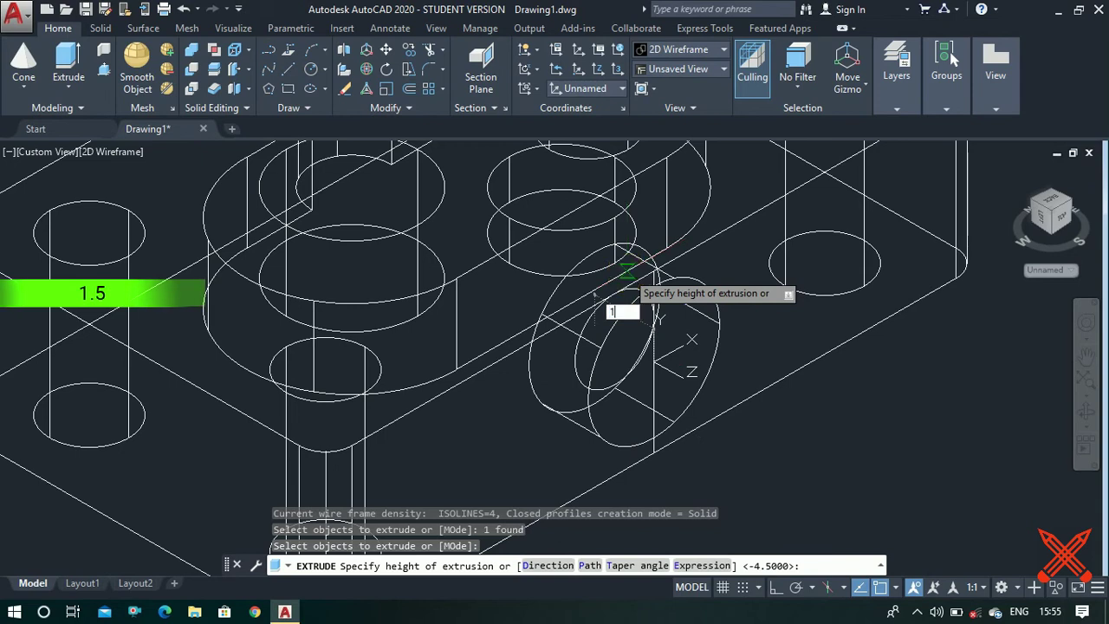
type(".5")
key("Return")
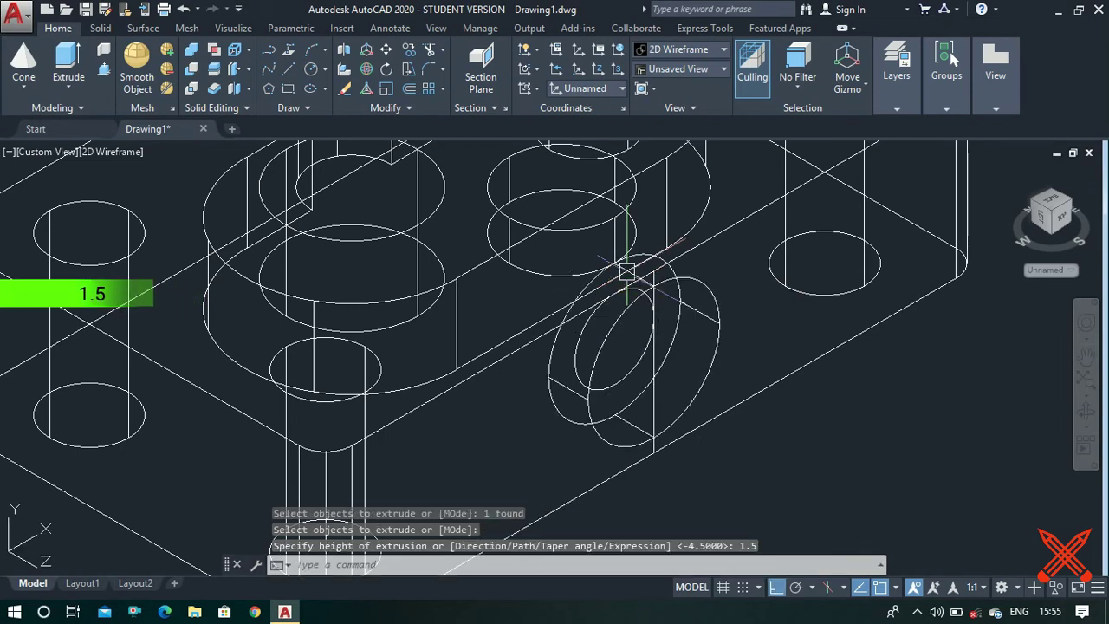
- Extrude the smaller side circle by a height of 1 into a second cylinder
key("Return")
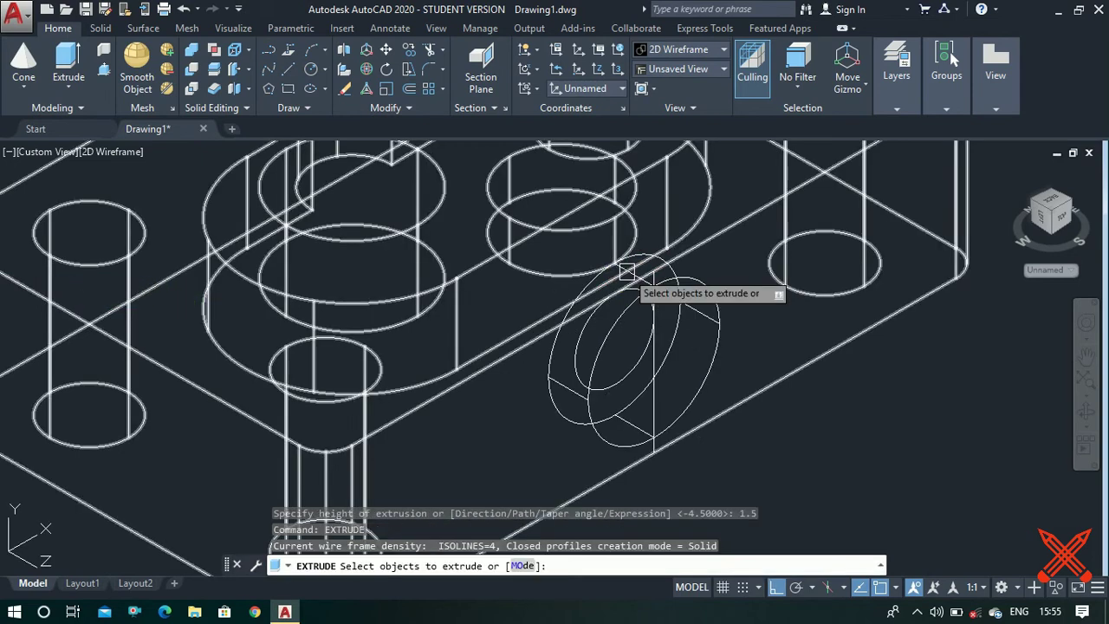
left_click(608, 382)
key("Return")
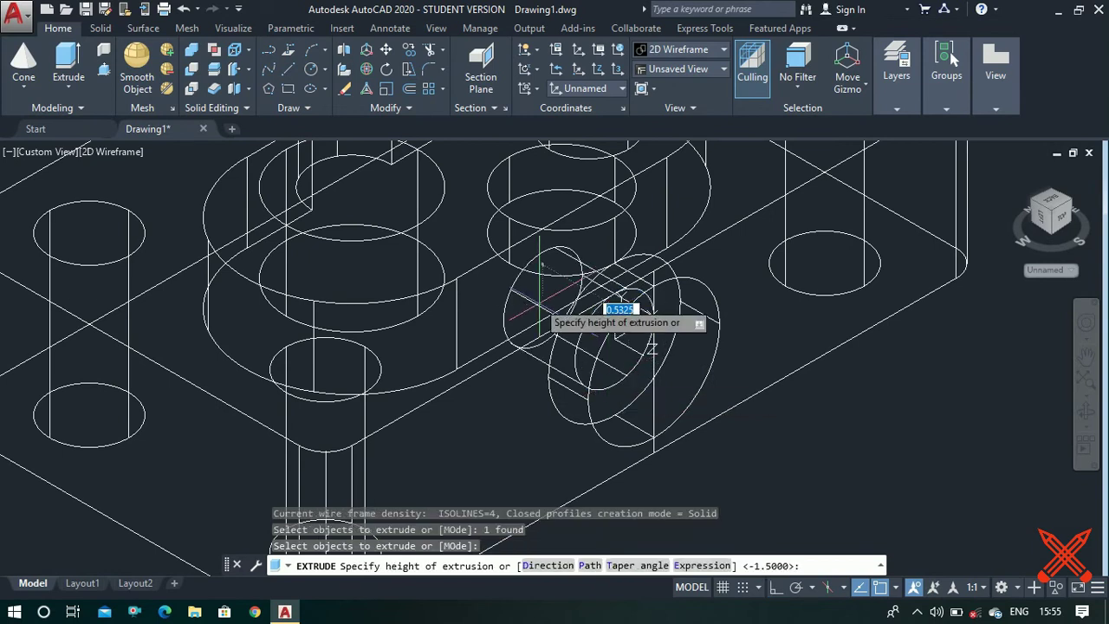
type("1.5")
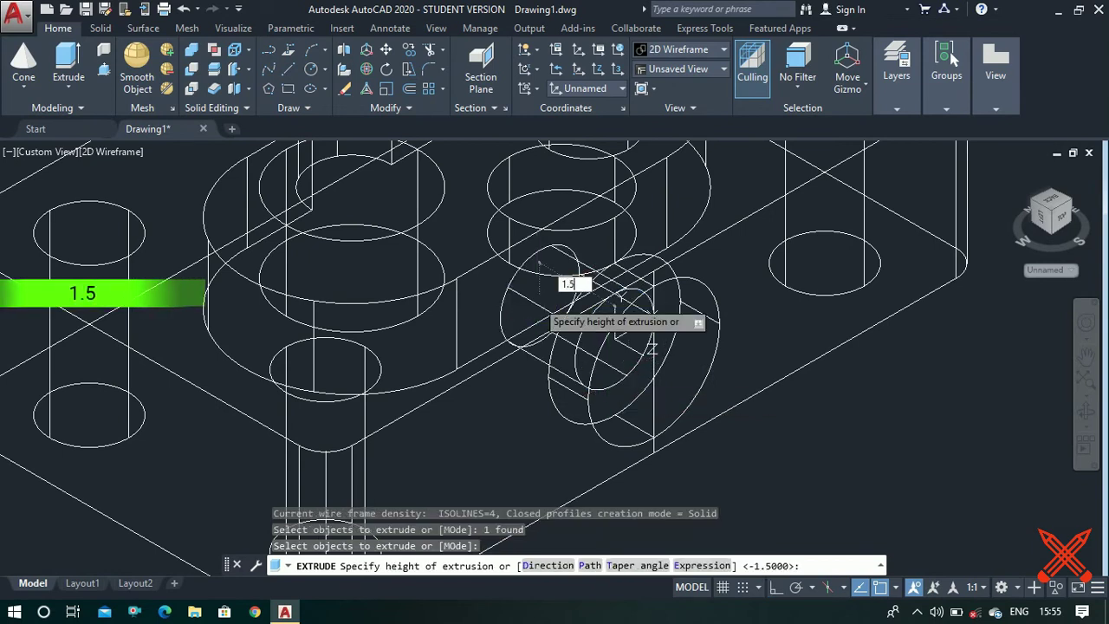
key("Return")
scroll(538, 300, "up", 2)
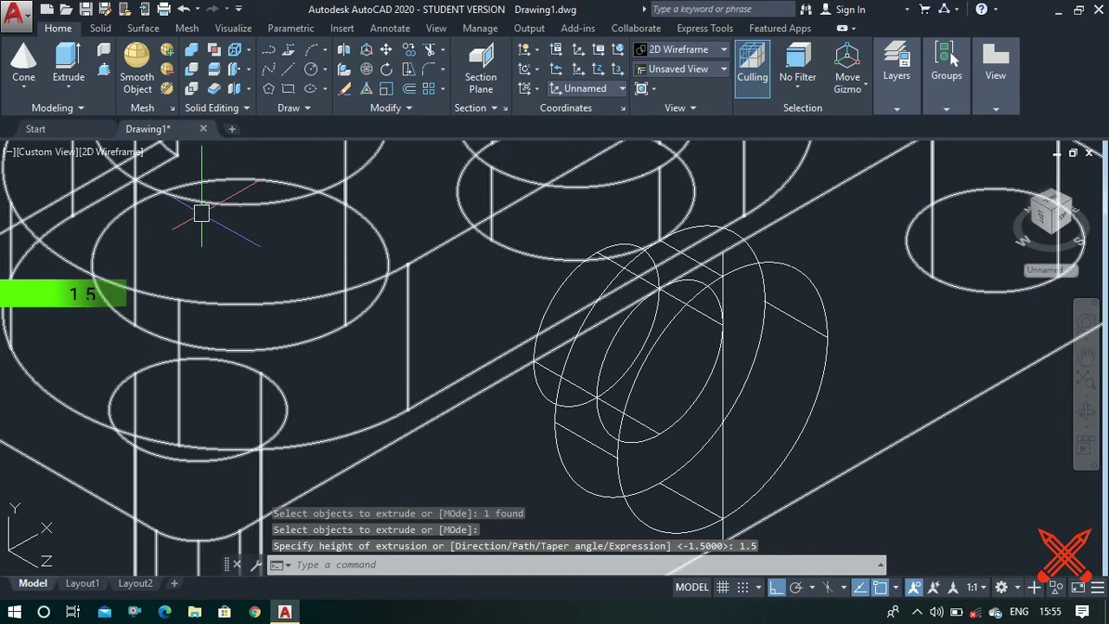
scroll(719, 321, "down", 1)
scroll(718, 310, "down", 1)
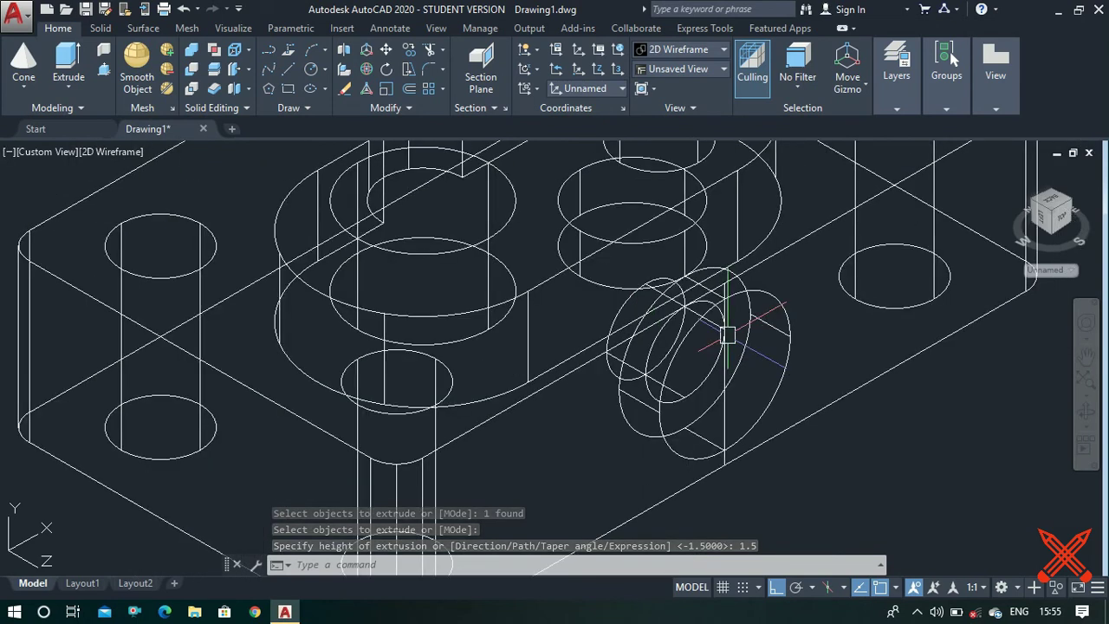
scroll(465, 372, "down", 1)
scroll(243, 303, "up", 1)
scroll(260, 295, "down", 1)
scroll(164, 295, "up", 1)
scroll(107, 331, "down", 1)
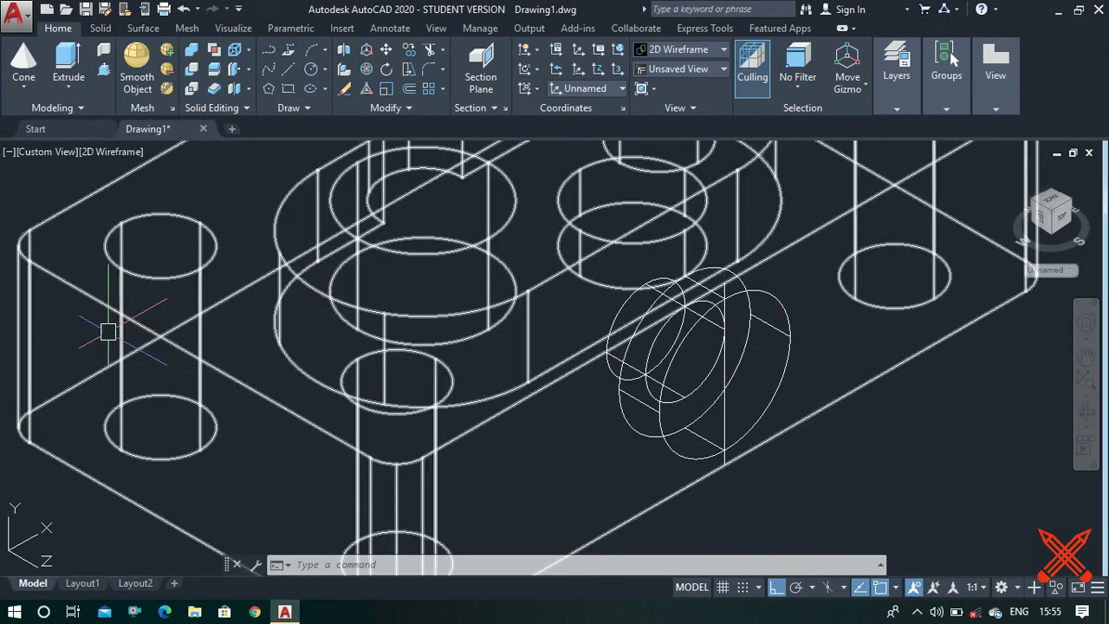
- Start a cone with its base snapped to the centre of the side hole's circle
left_click(25, 69)
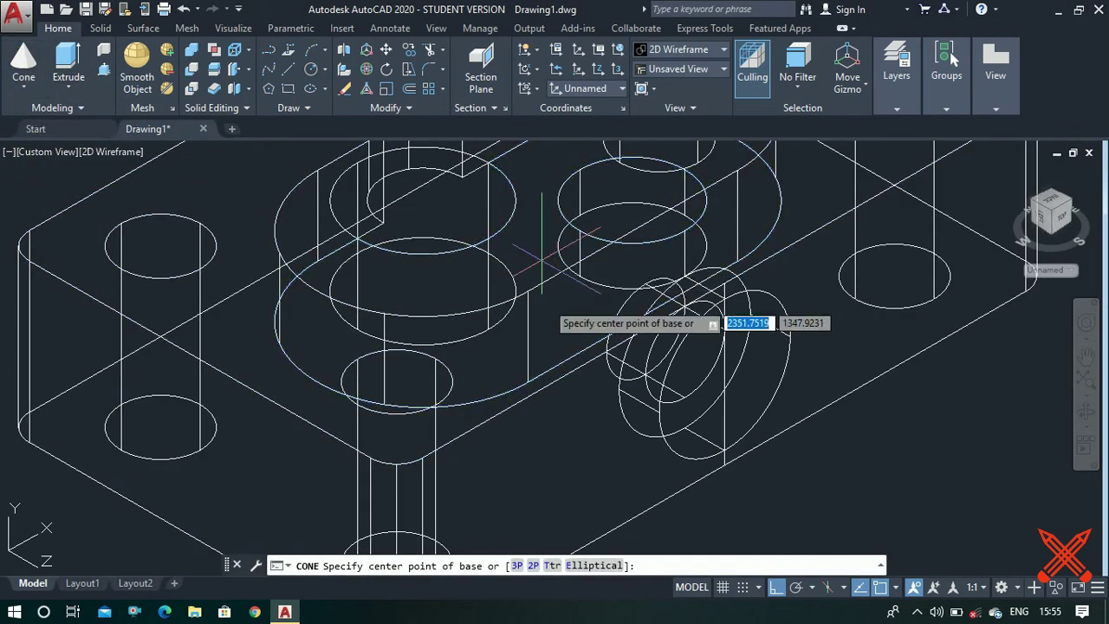
scroll(606, 333, "up", 4)
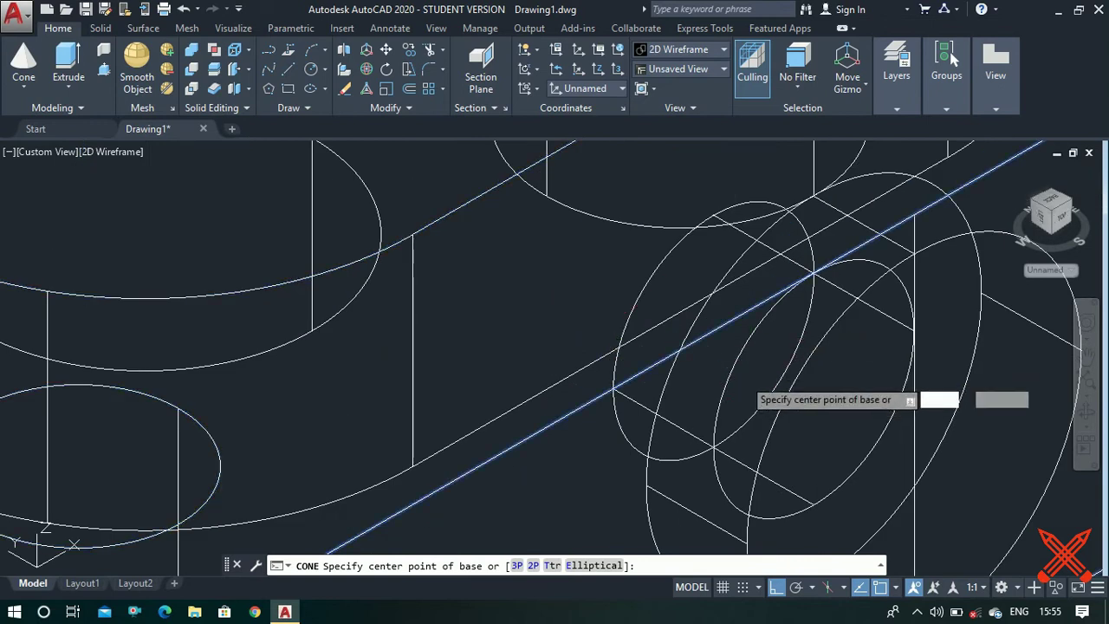
scroll(754, 364, "down", 4)
scroll(824, 344, "up", 6)
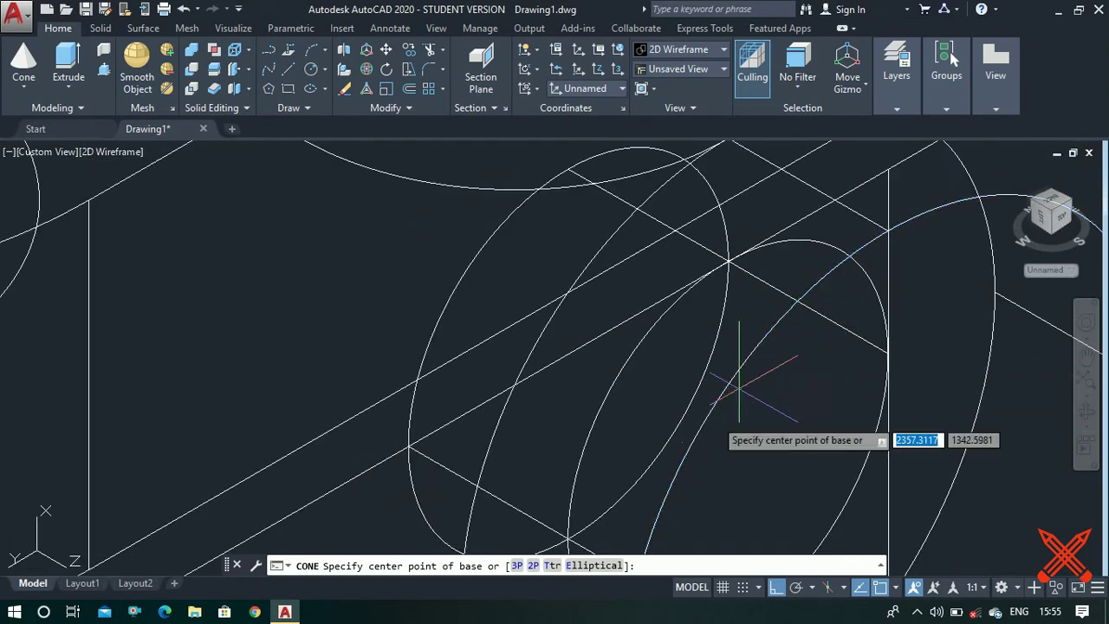
right_click(473, 260, "shift")
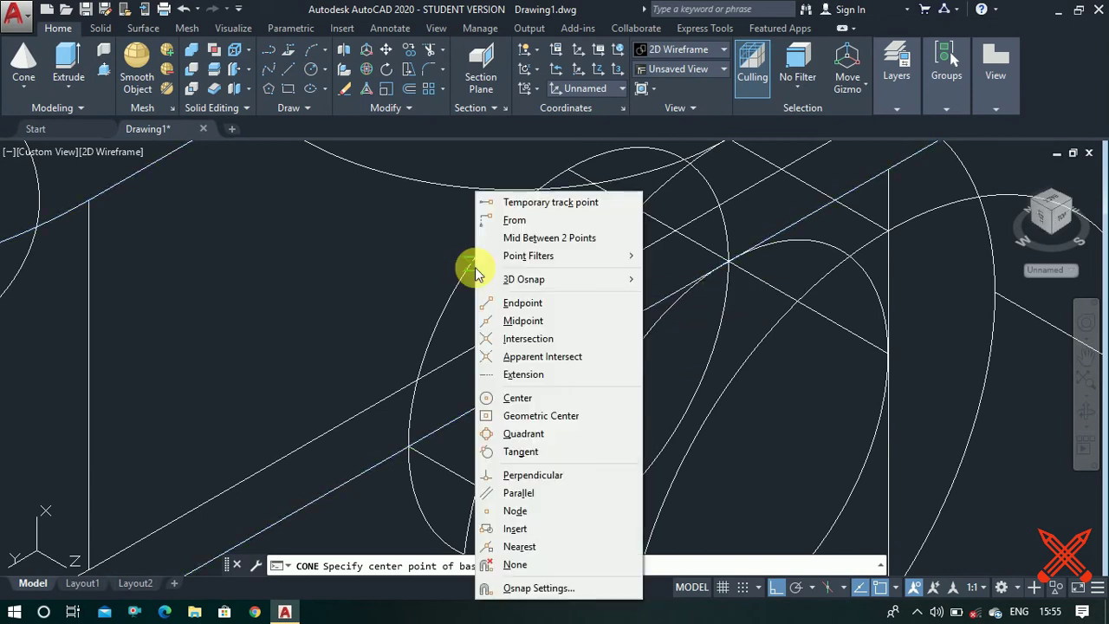
left_click(517, 398)
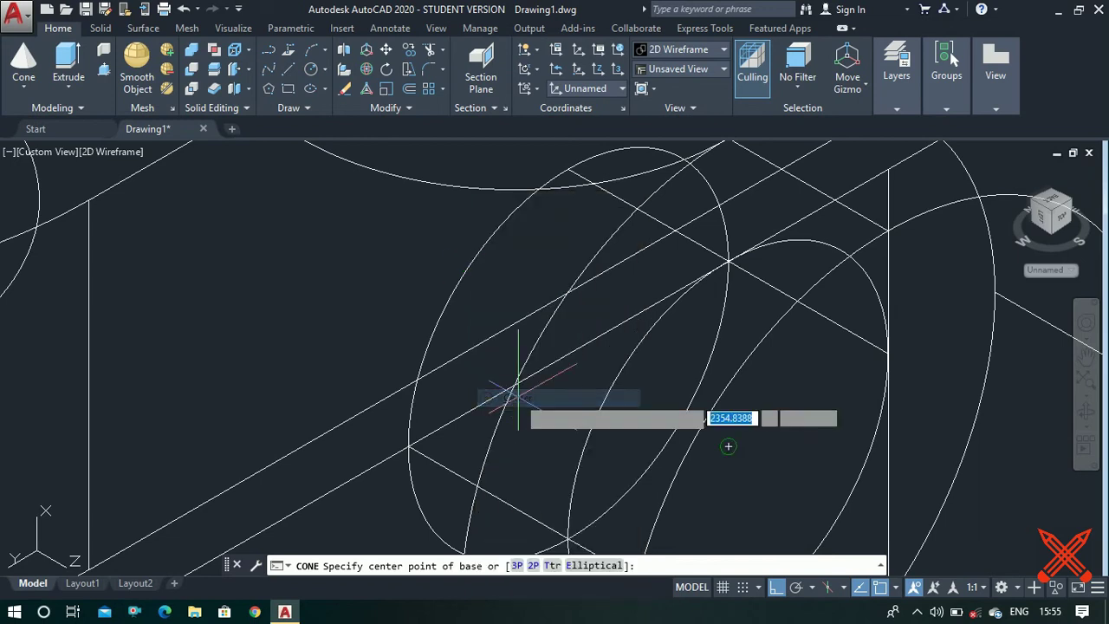
scroll(589, 416, "up", 2)
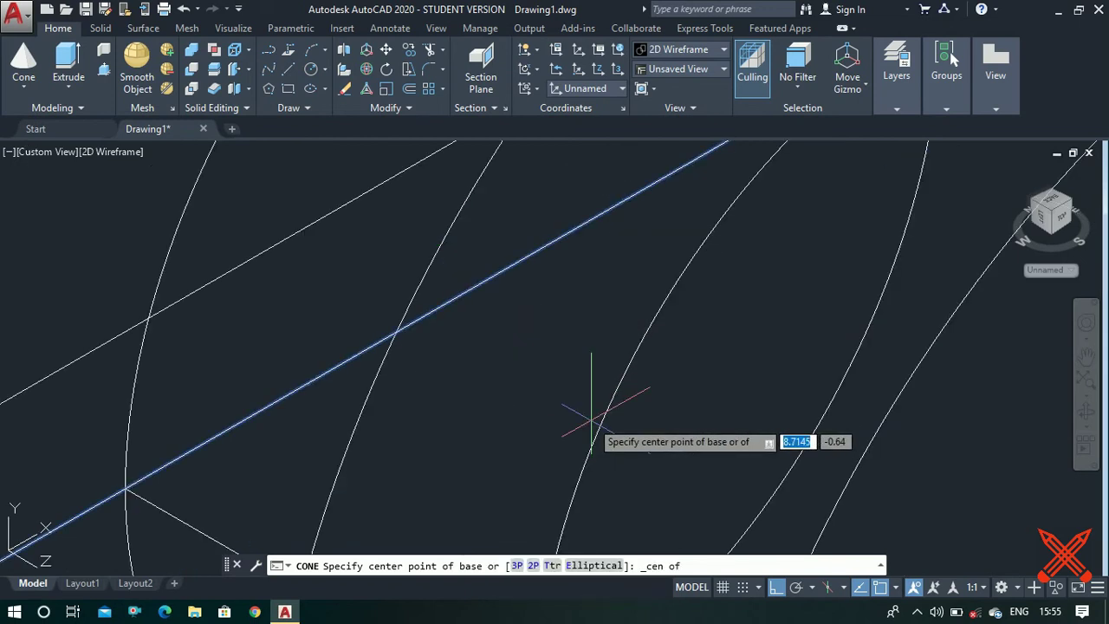
left_click(155, 276)
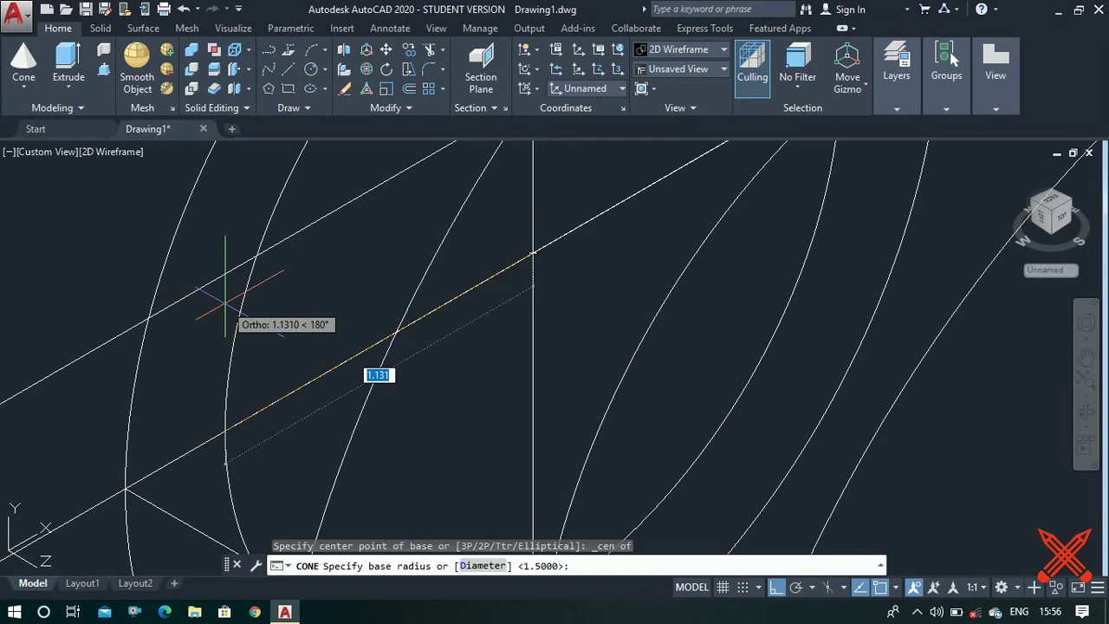
scroll(259, 329, "down", 3)
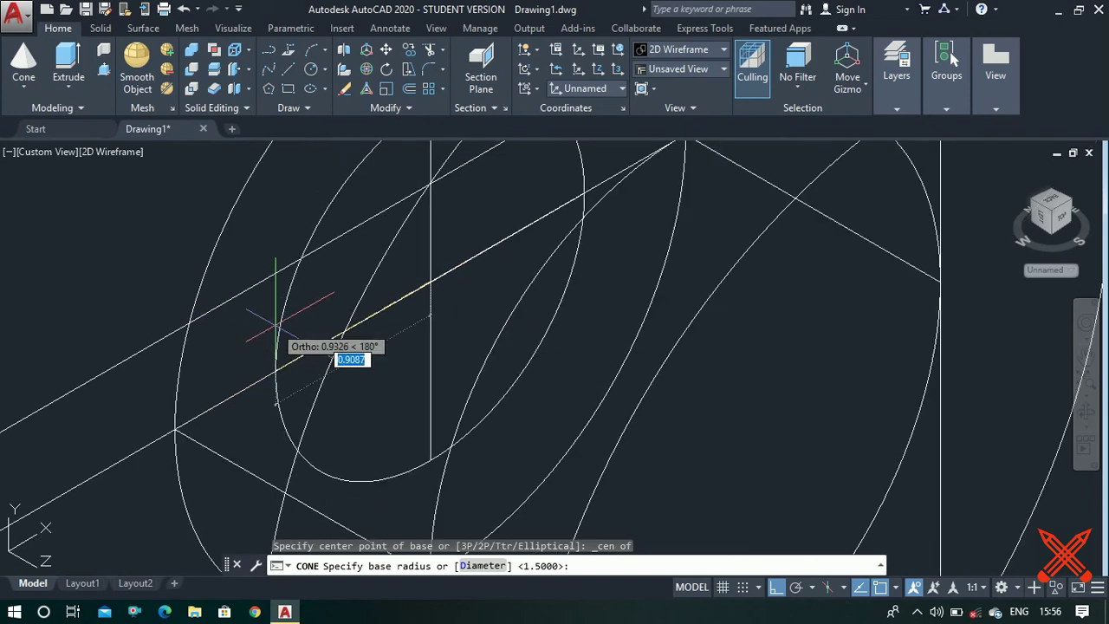
- Give the cone a base diameter of 3 and a height of 1
type("d")
key("Return")
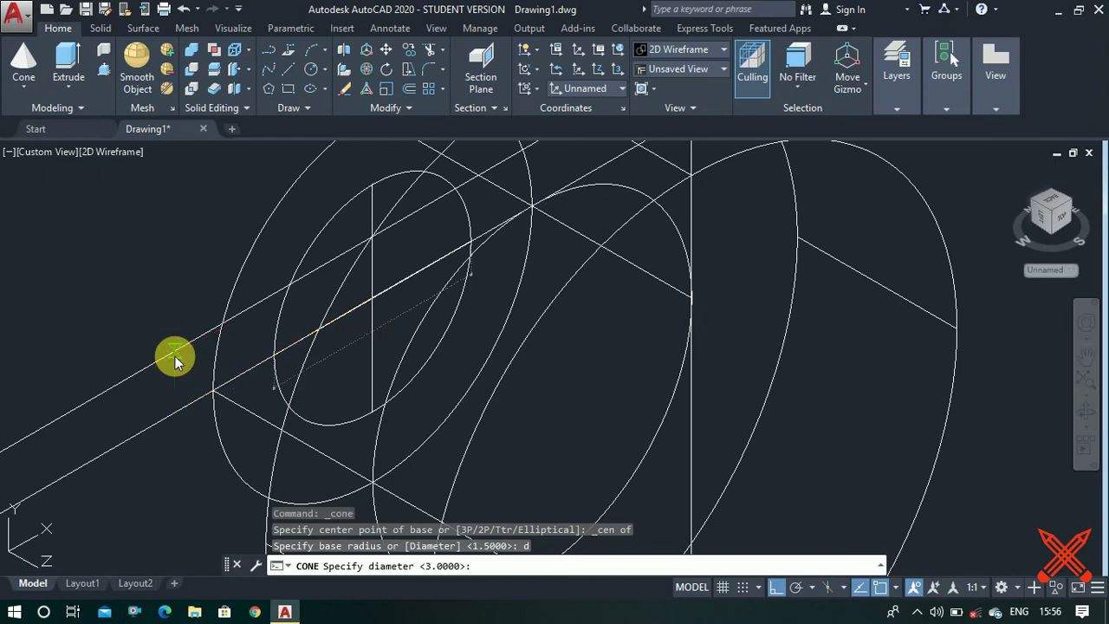
type("3")
key("Return")
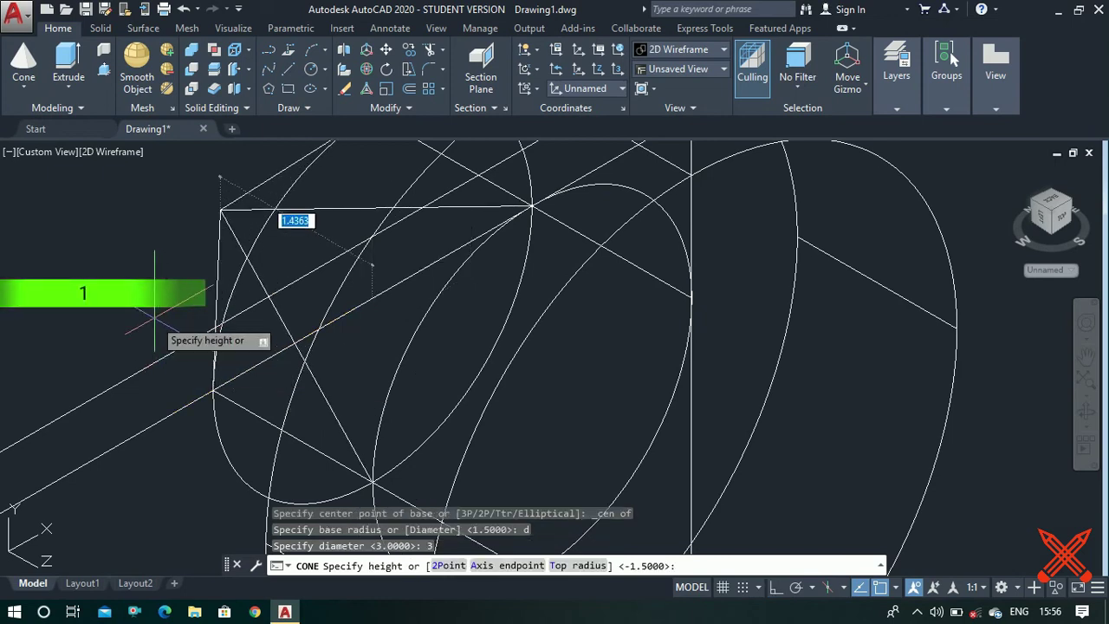
type("1")
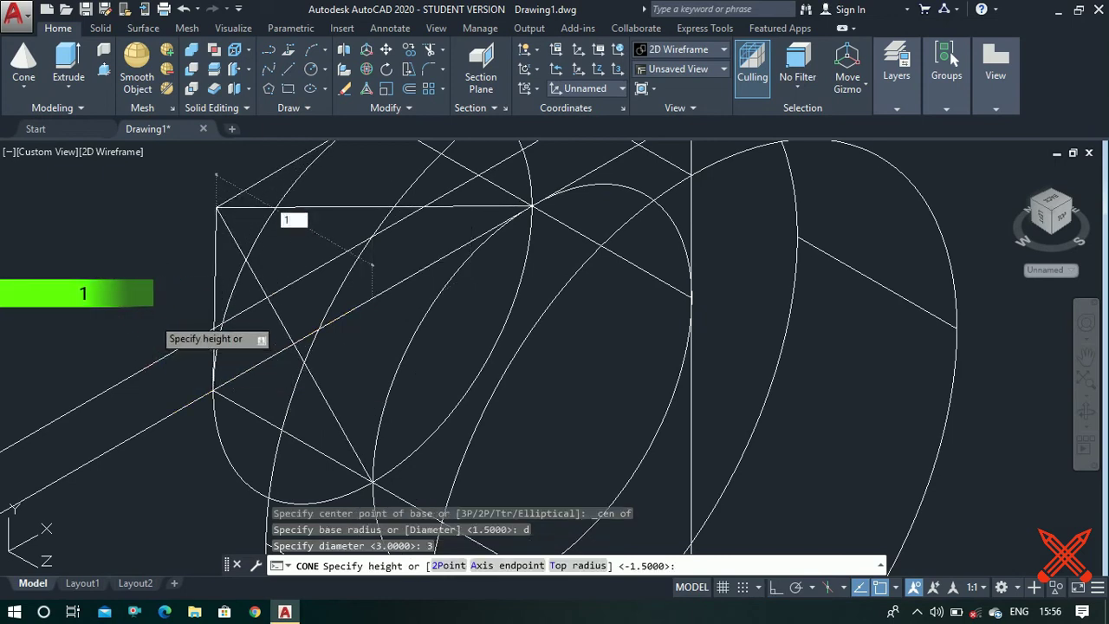
key("Return")
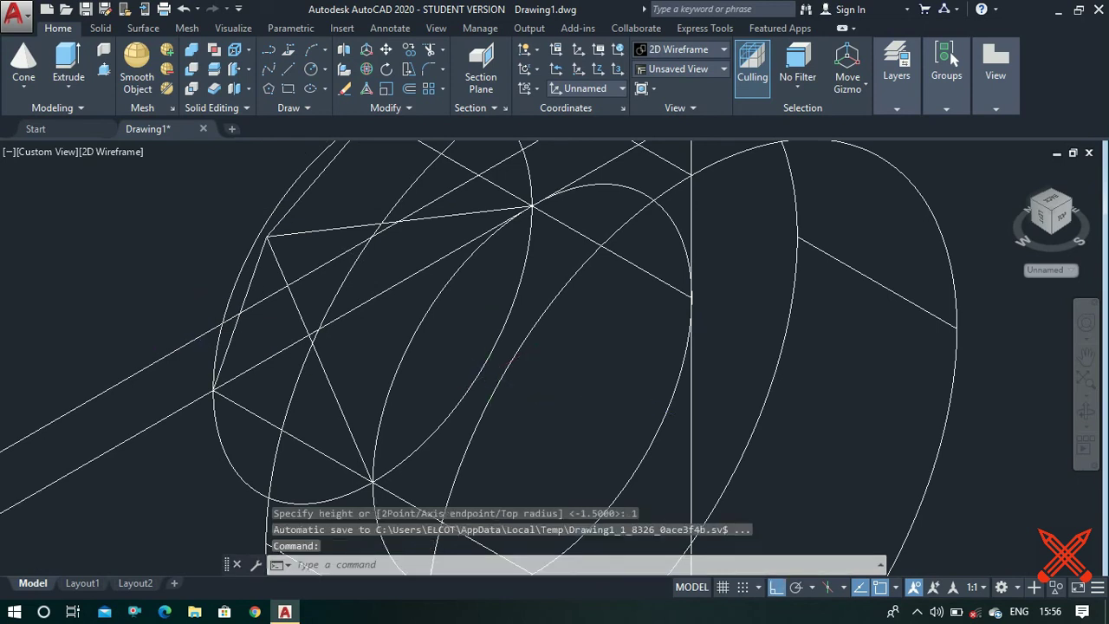
scroll(595, 347, "down", 4)
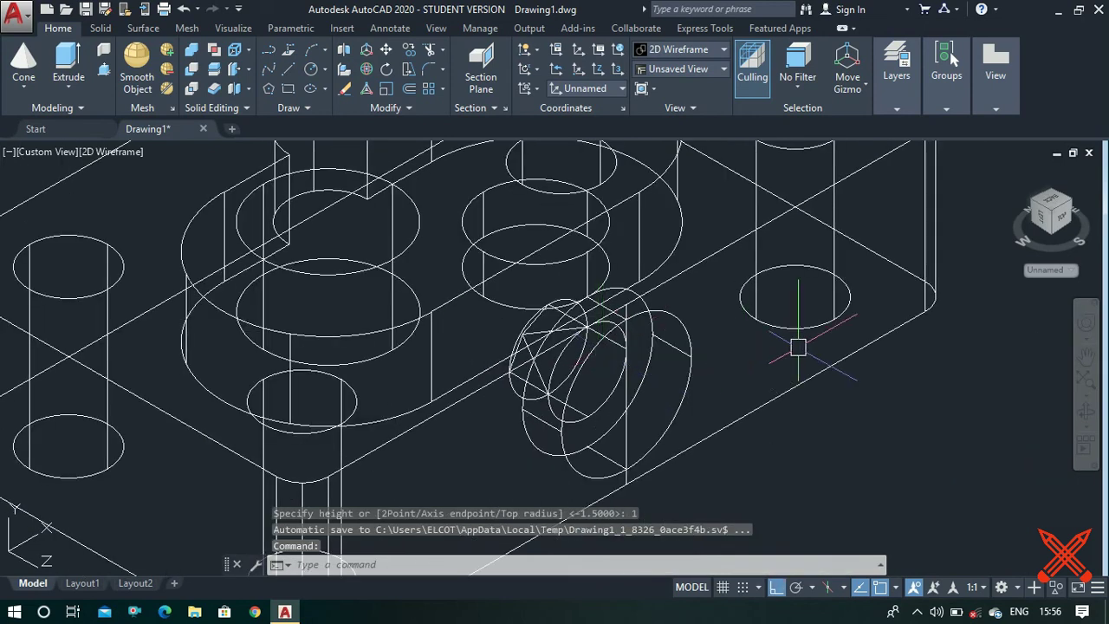
- Subtract the outer cylinder, inner cylinder and cone from the plate using SUB
type("sub")
key("Return")
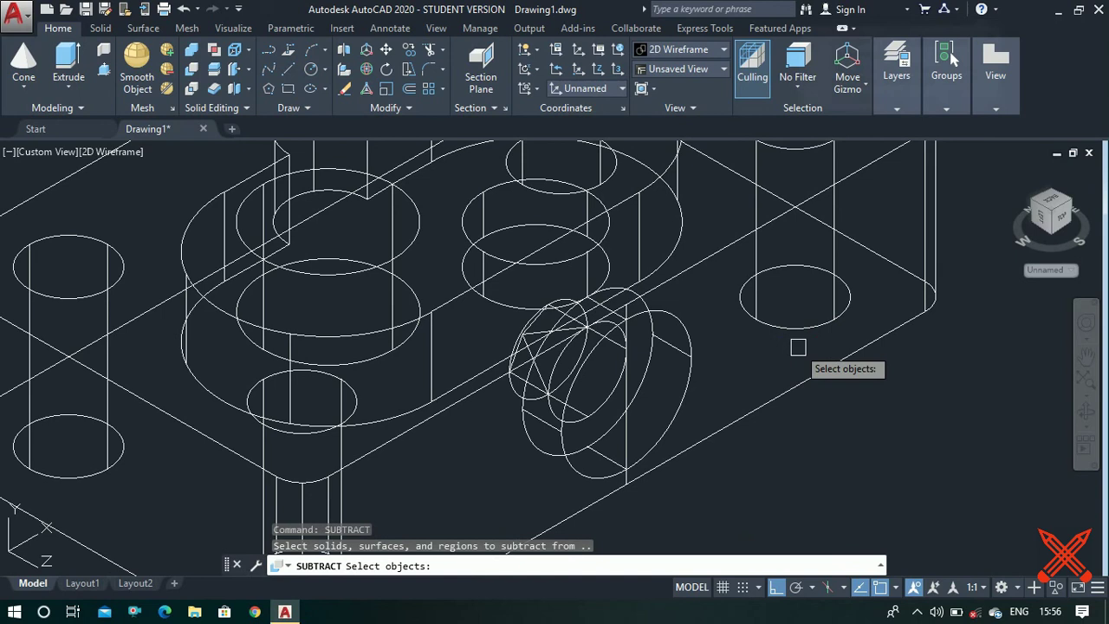
left_click(775, 400)
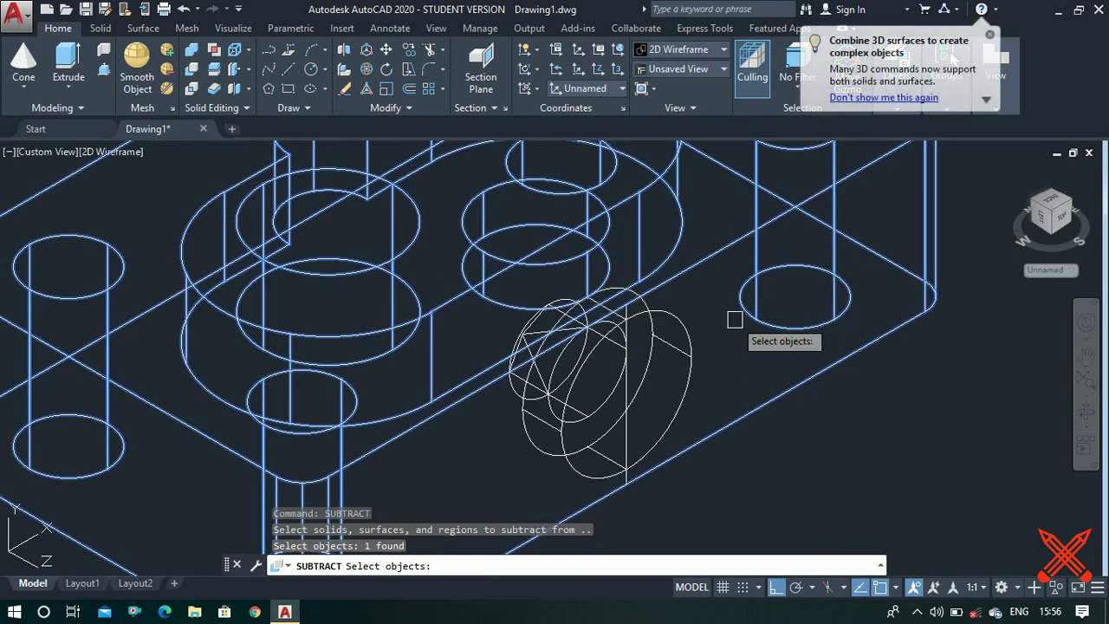
key("Return")
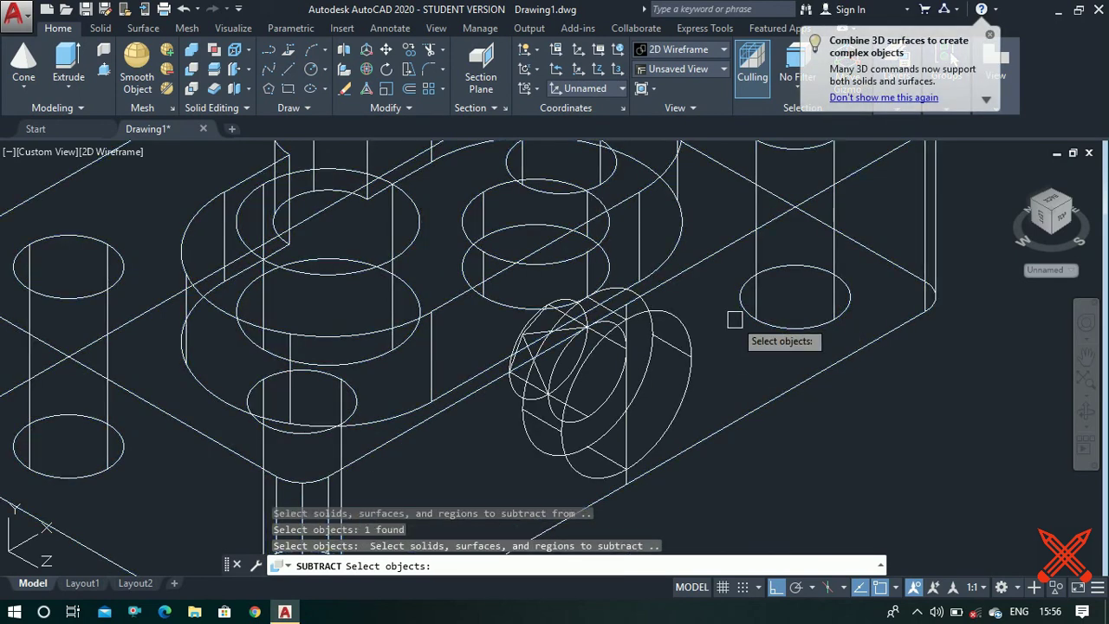
left_click(688, 362)
scroll(636, 362, "up", 5)
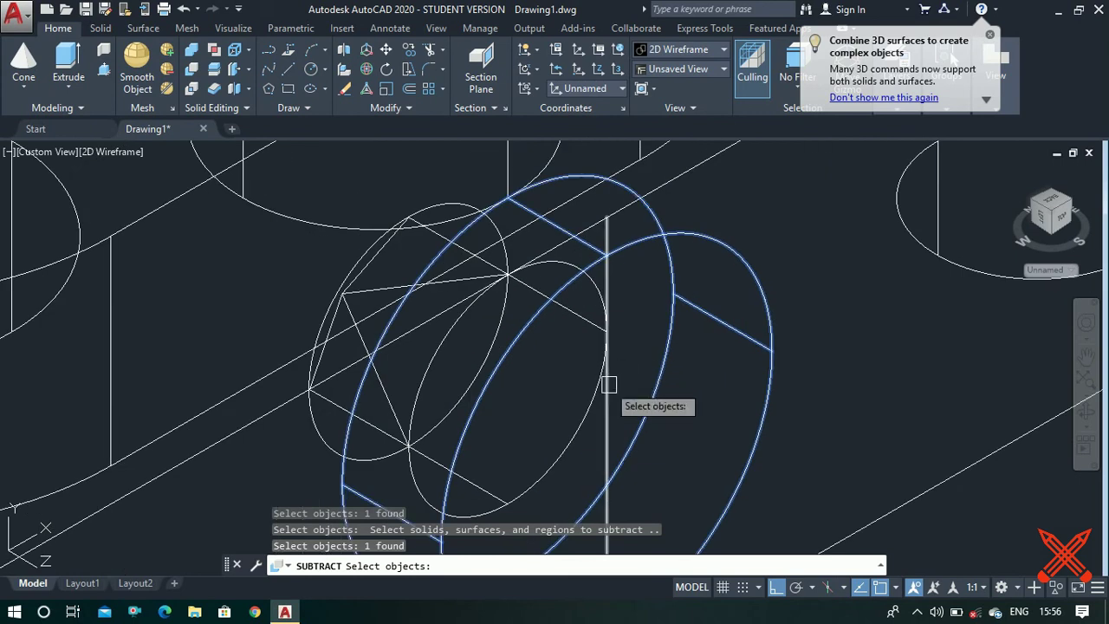
left_click(515, 389)
scroll(342, 310, "up", 2)
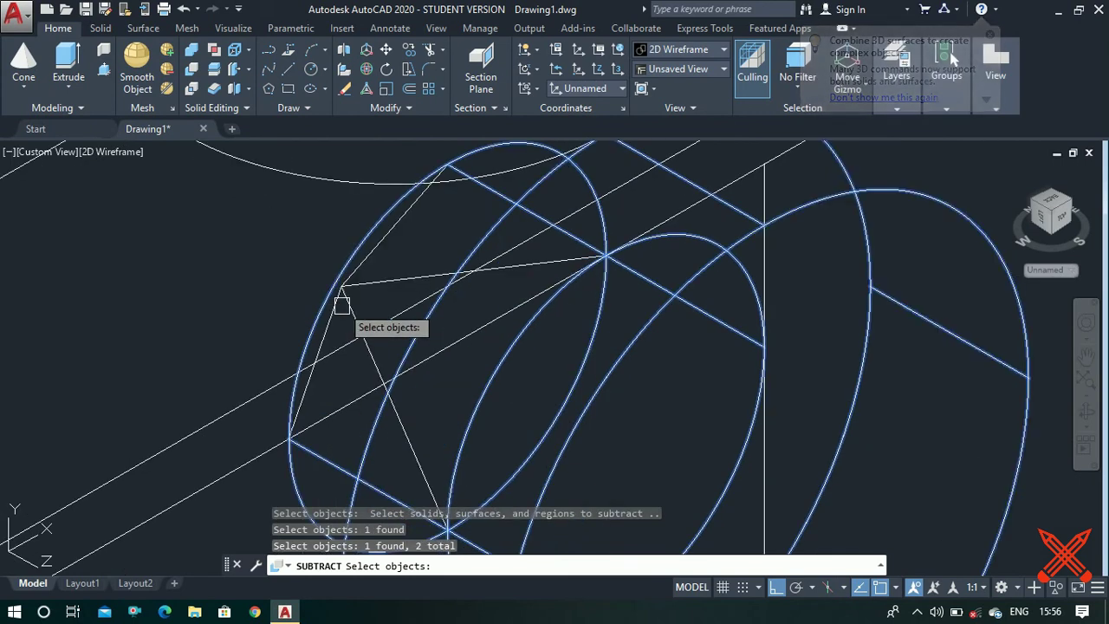
left_click(347, 300)
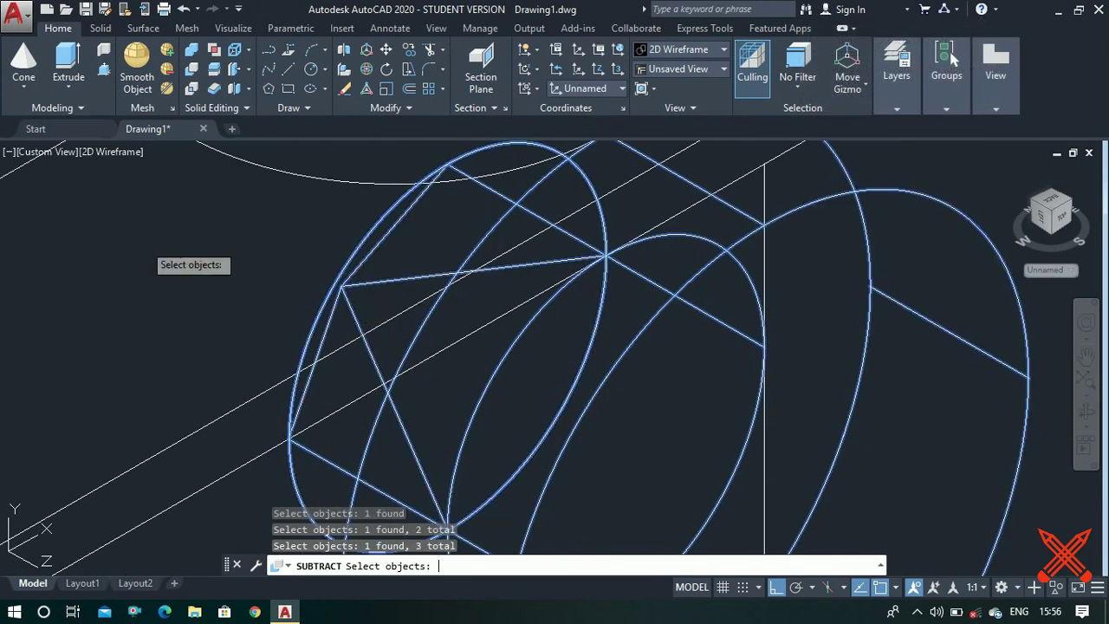
key("Return")
scroll(495, 342, "down", 4)
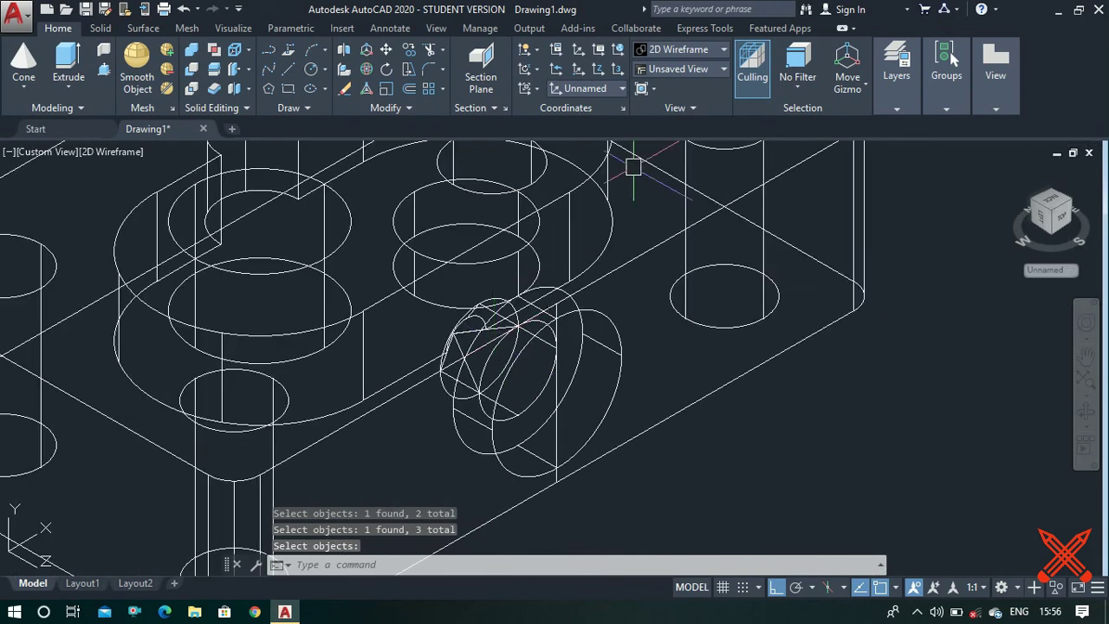
left_click(715, 50)
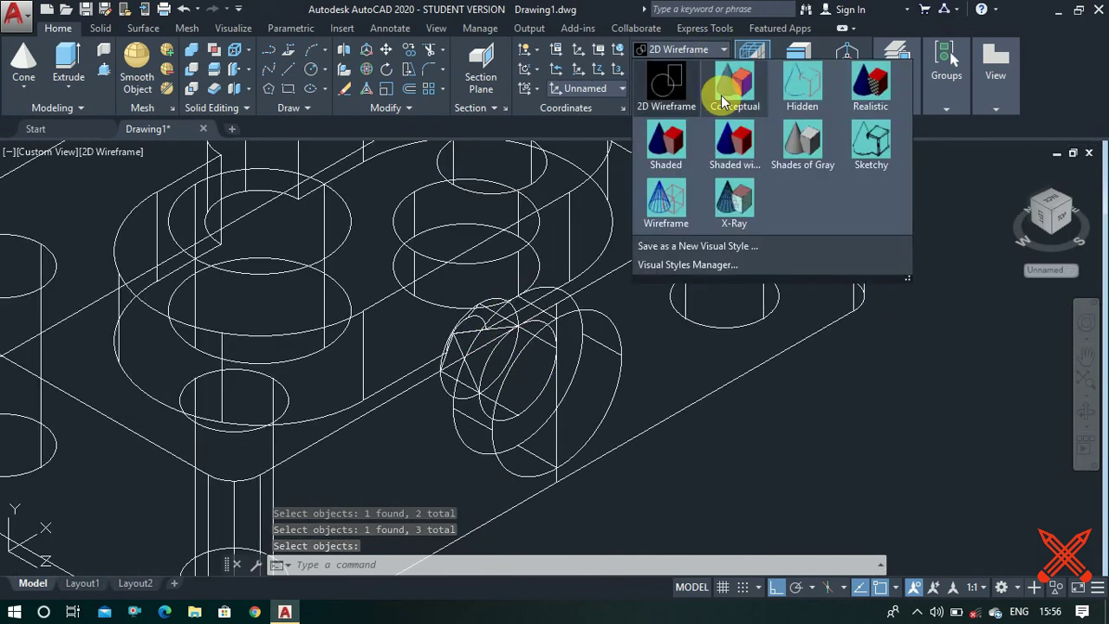
- Apply the Shaded with edges visual style and delete the leftover cylinder in the hole
left_click(731, 160)
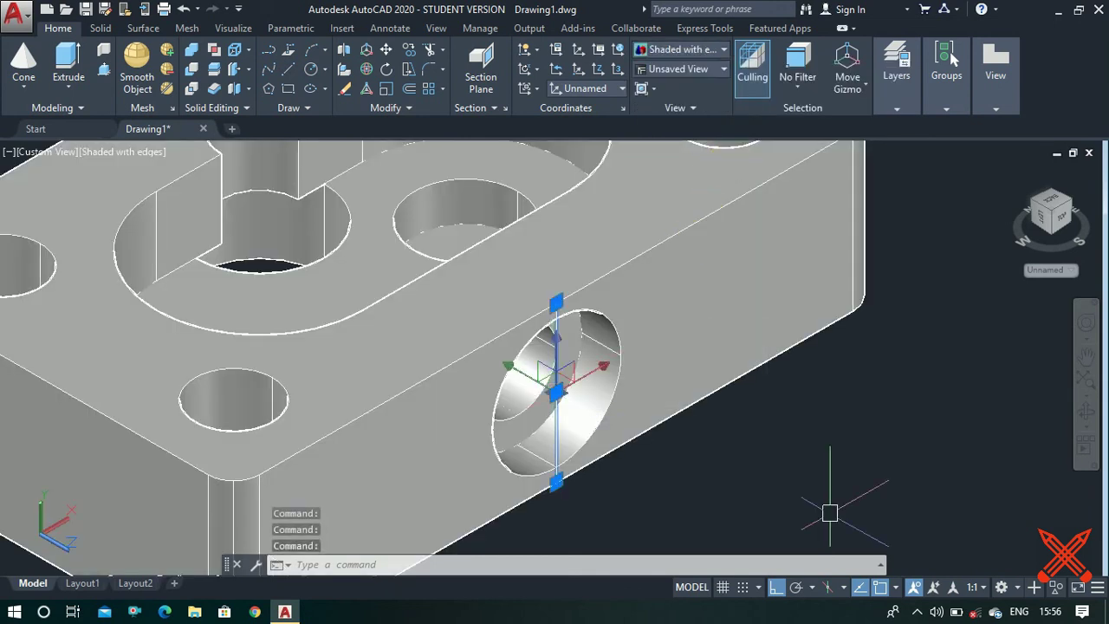
key("Delete")
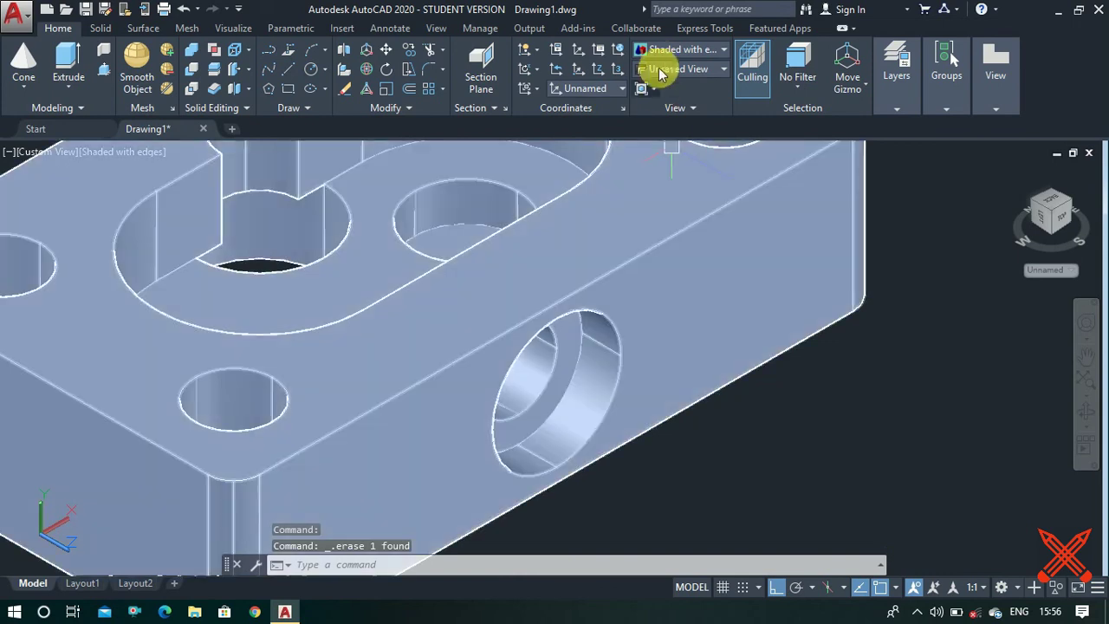